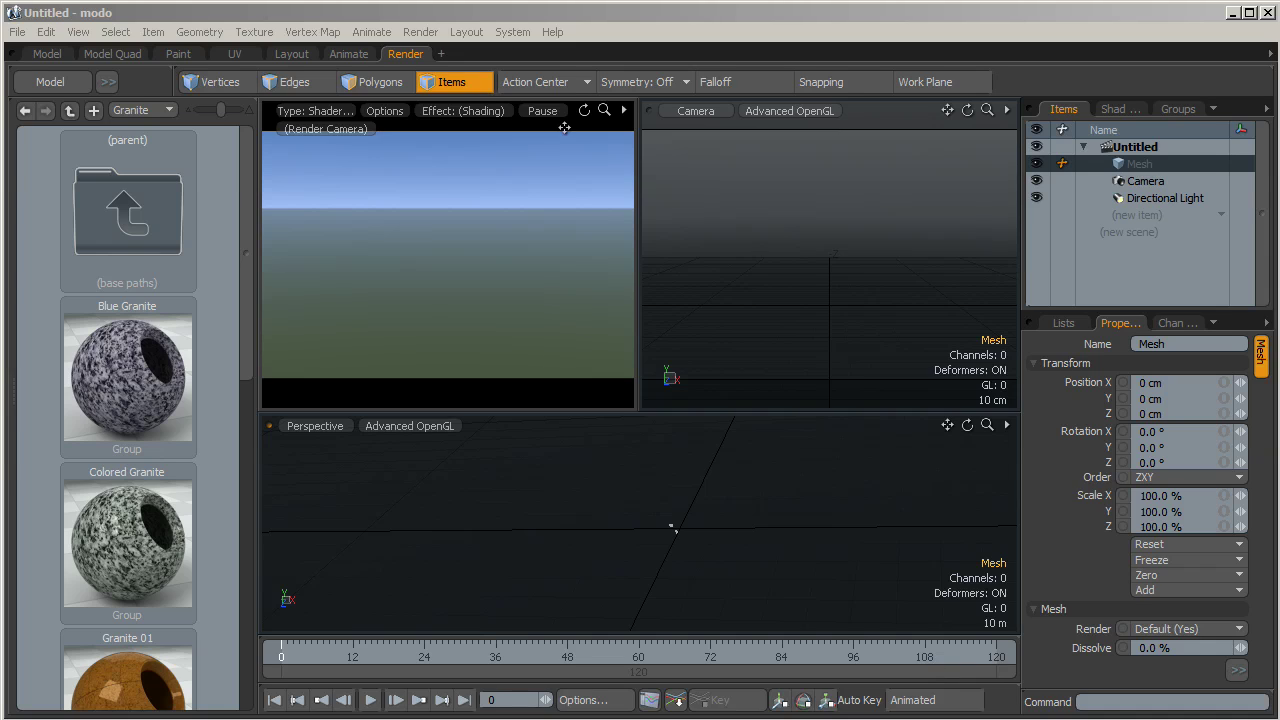
Open the file manager and browse drive E: to the modo_content > Assets > Meshes > Animals folder.
key(super)
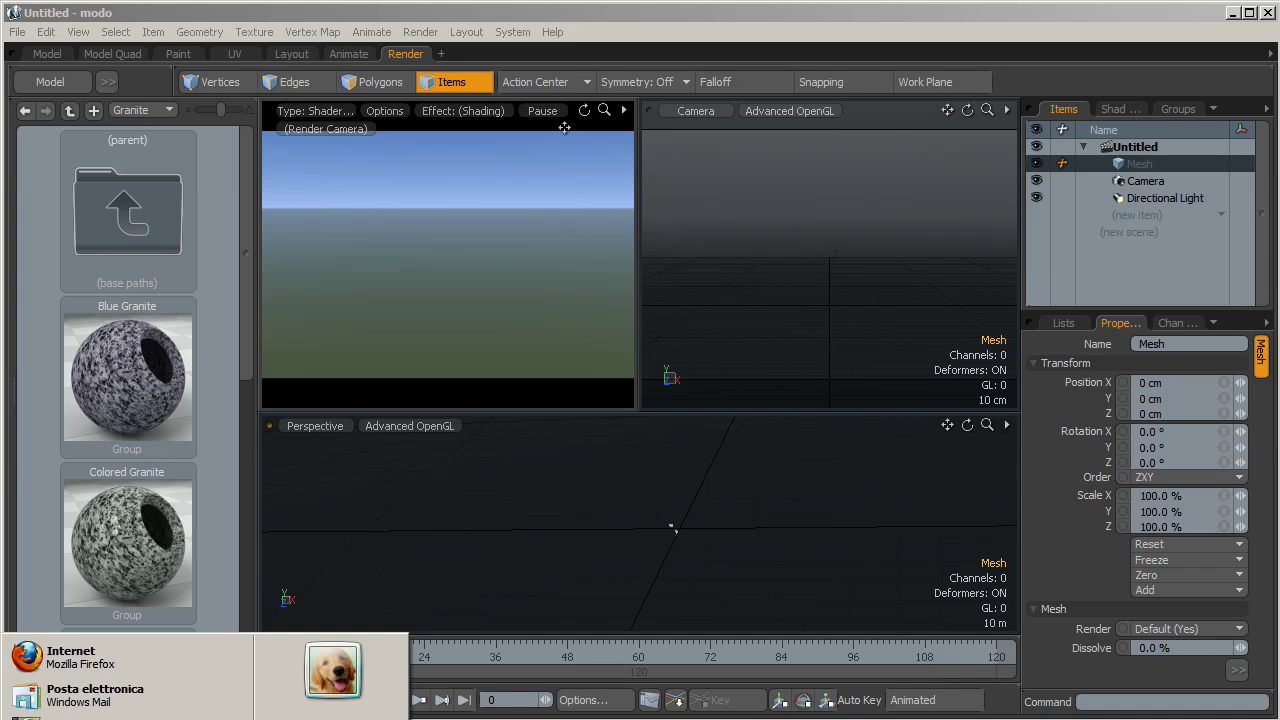
key(super+e)
double_click(614, 329)
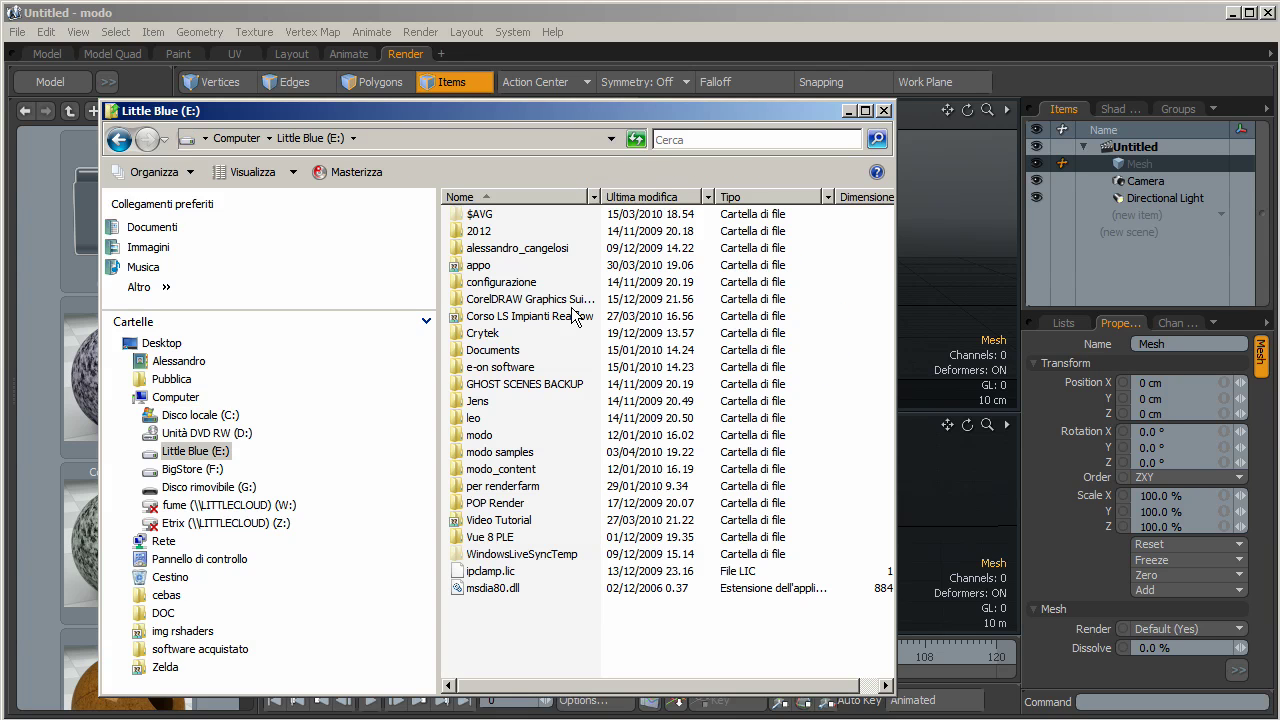
double_click(510, 469)
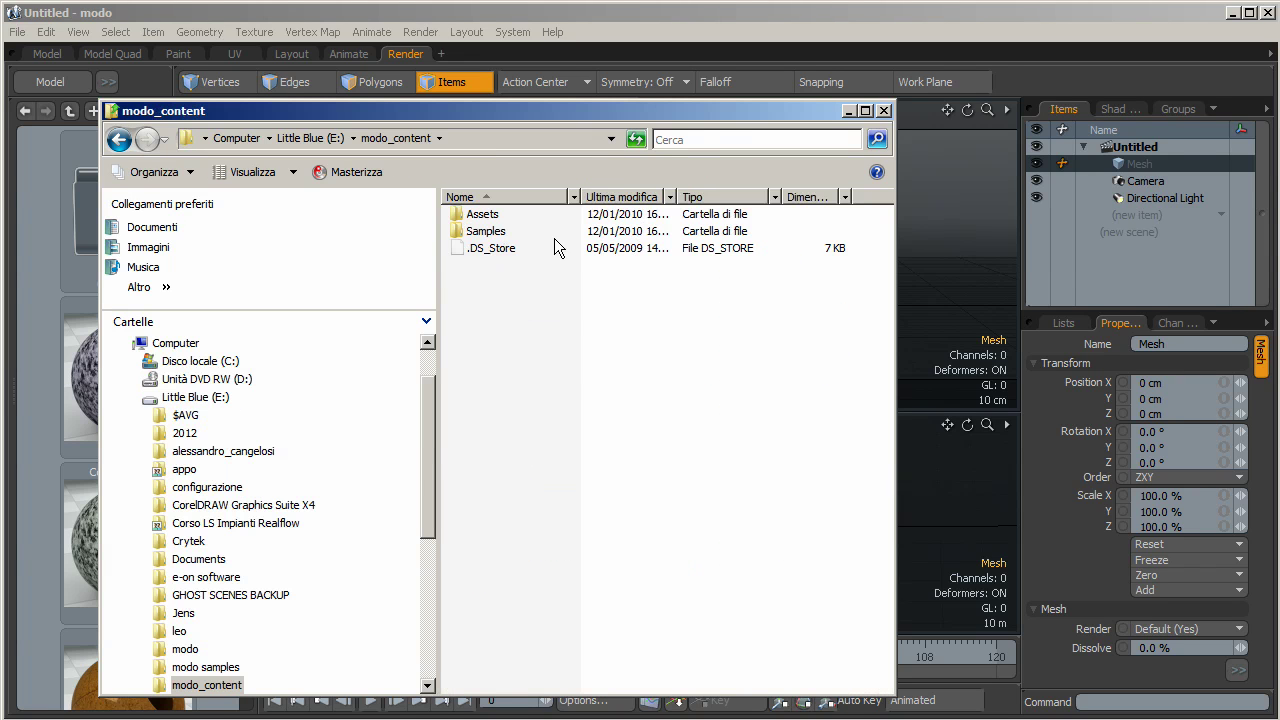
double_click(485, 214)
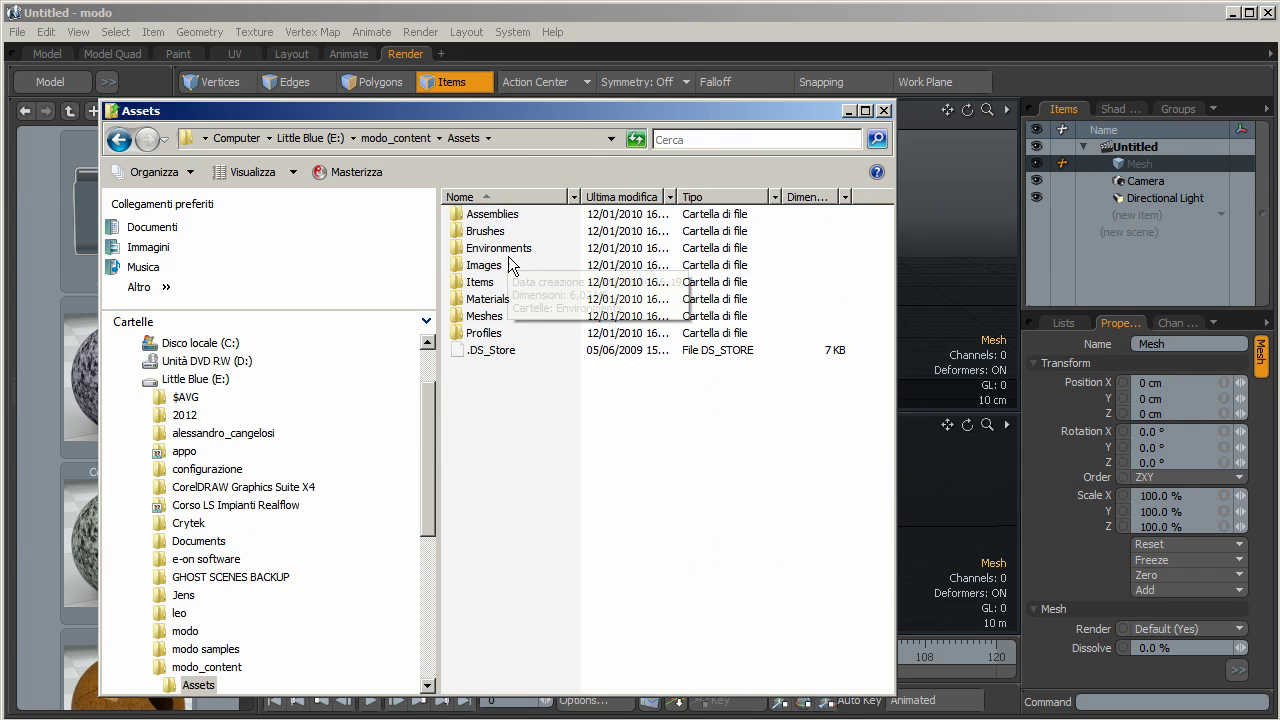
double_click(485, 316)
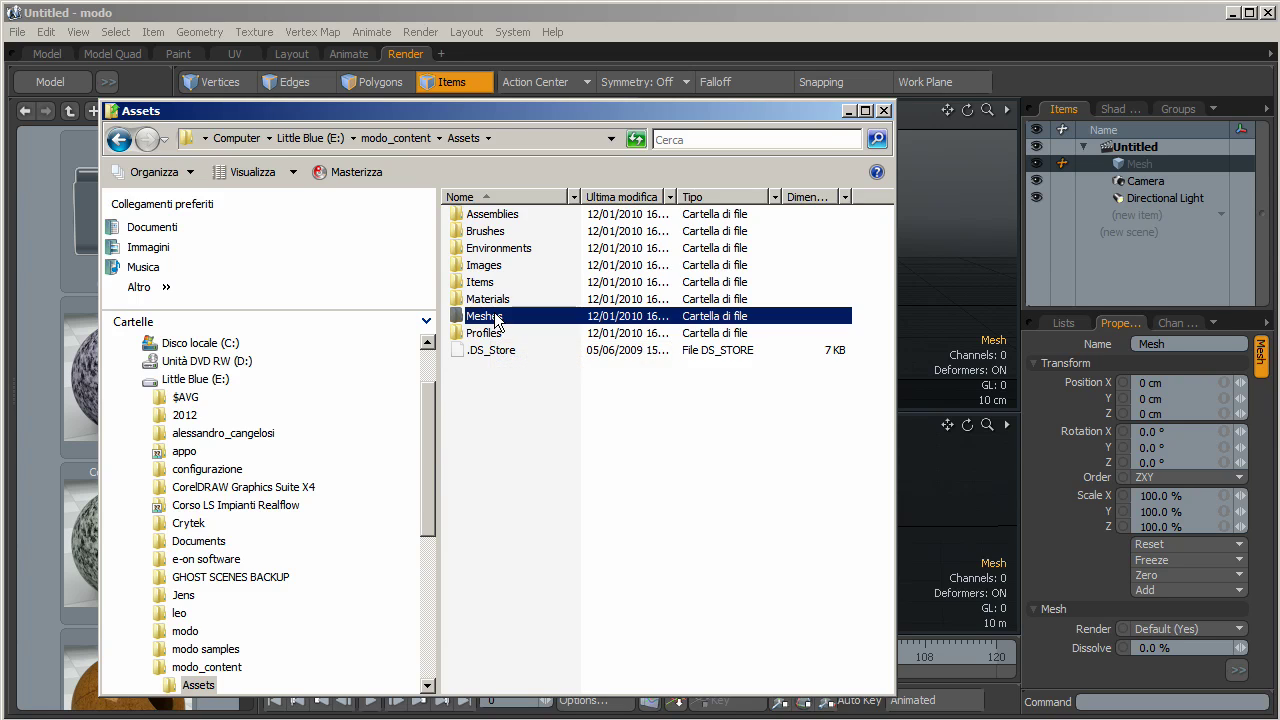
double_click(492, 214)
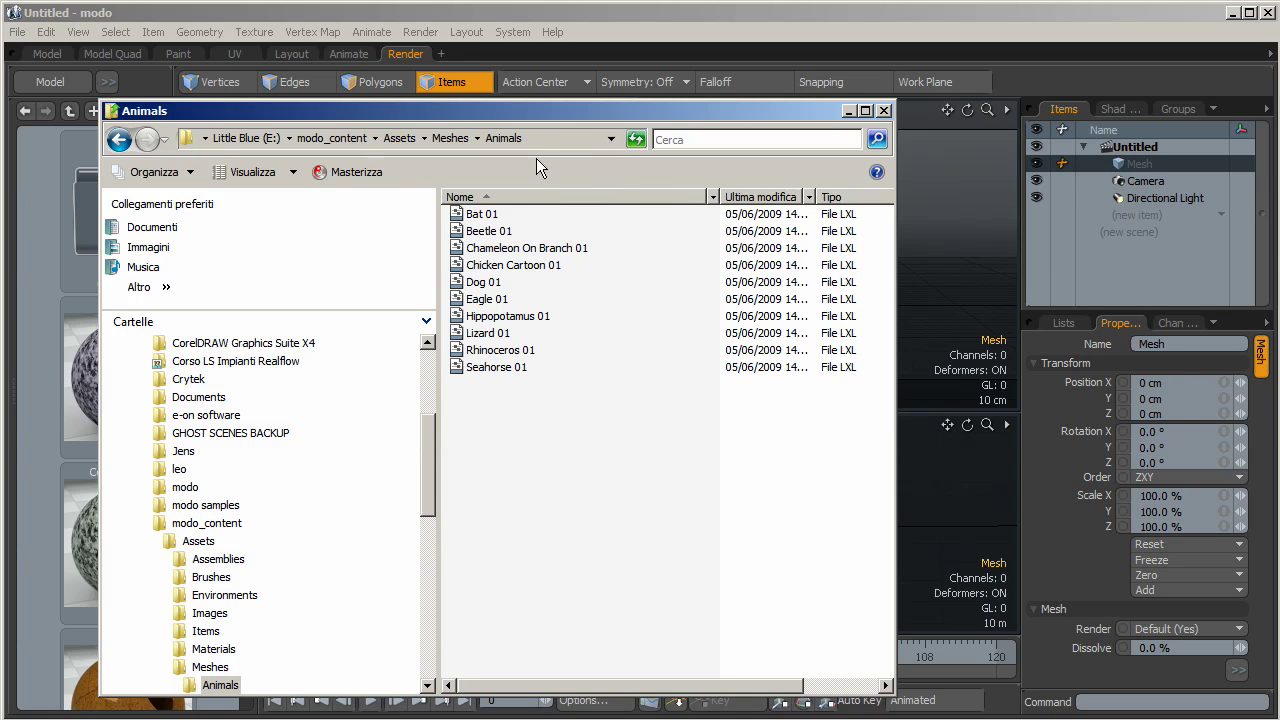
Load the Hippopotamus 01 mesh from the Animals folder into the modo scene and frame it in the camera view.
drag(563, 112, 1063, 124)
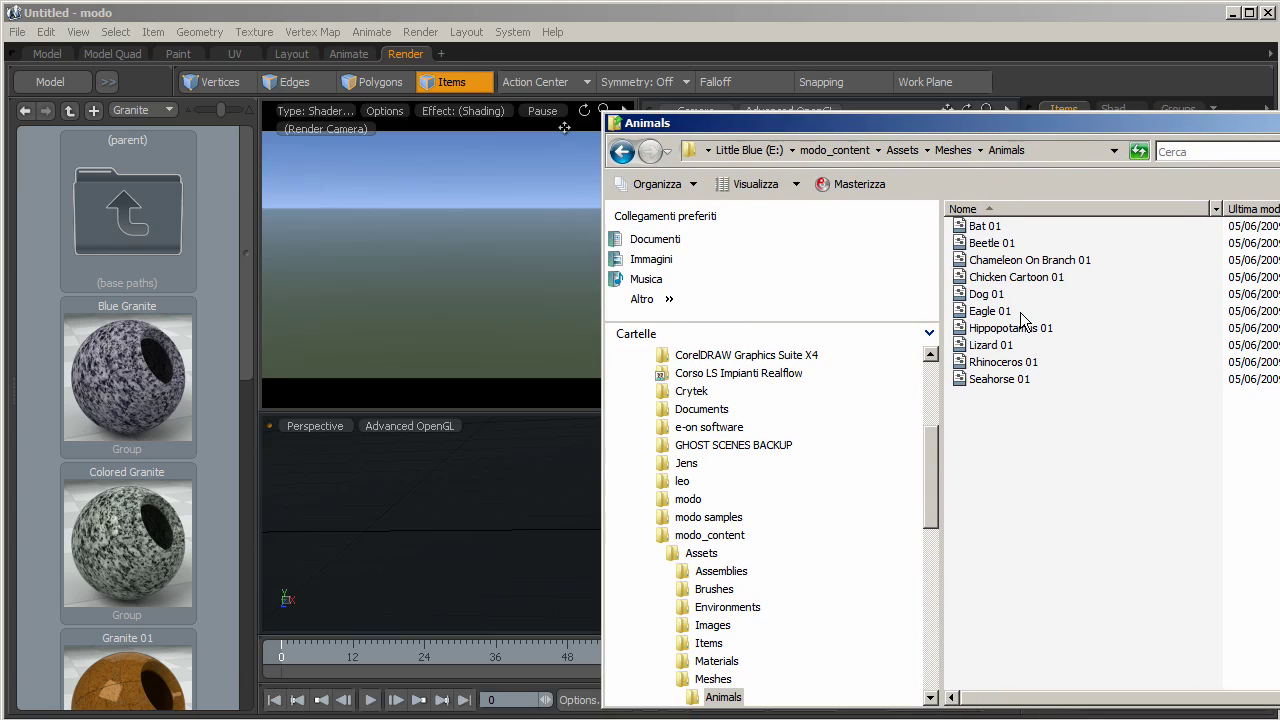
drag(1010, 330, 490, 250)
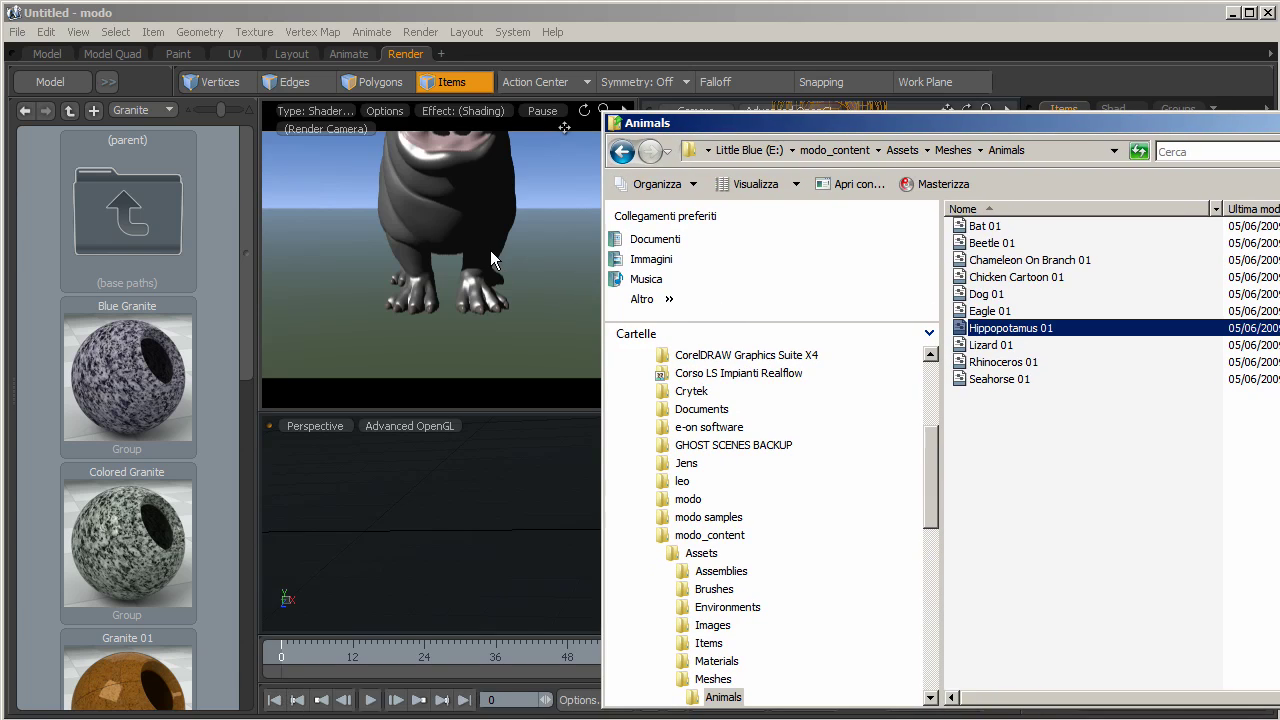
click(565, 128)
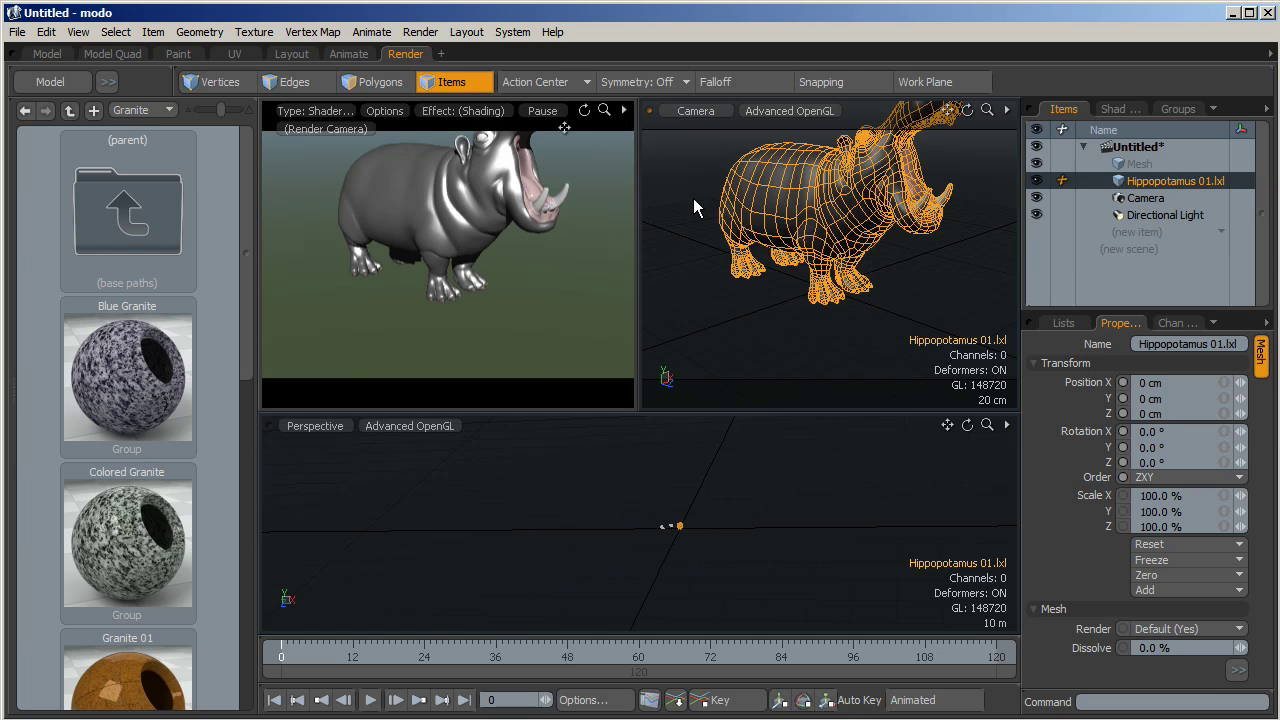
drag(946, 111, 946, 108)
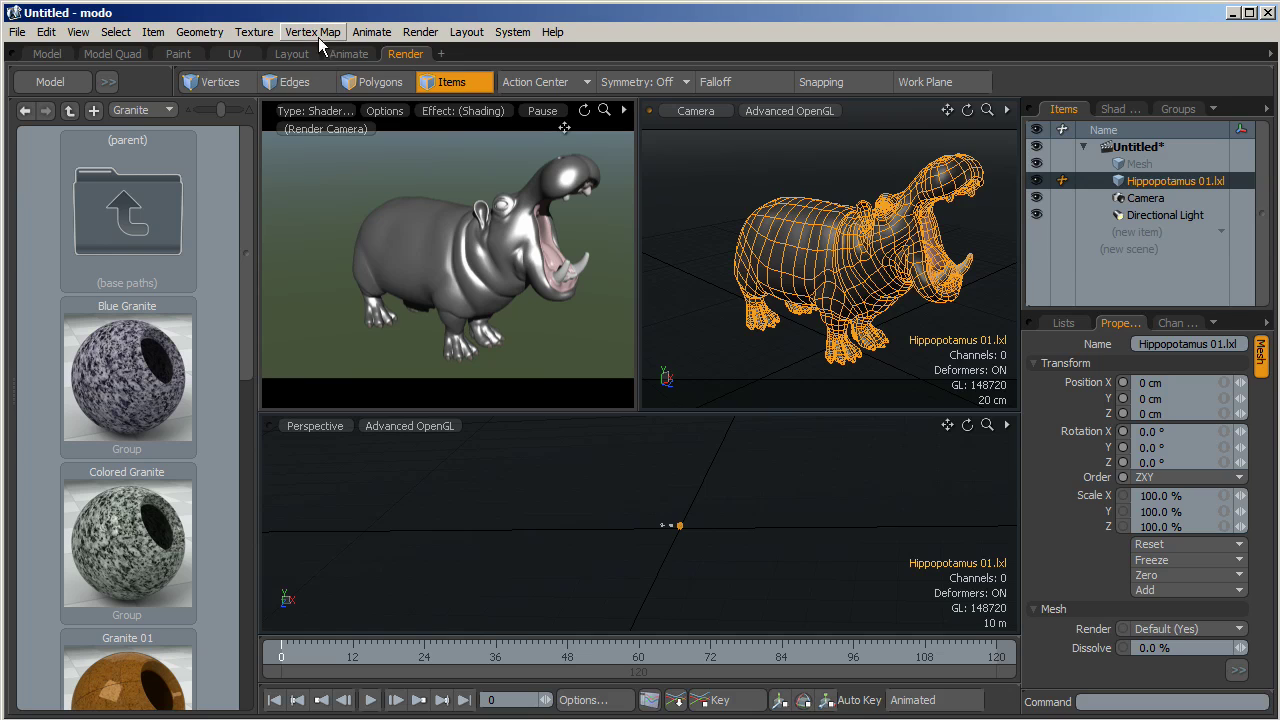
Open the Material Editor and select the Material layer inside the hippopotamus's Body material group.
click(254, 32)
click(285, 55)
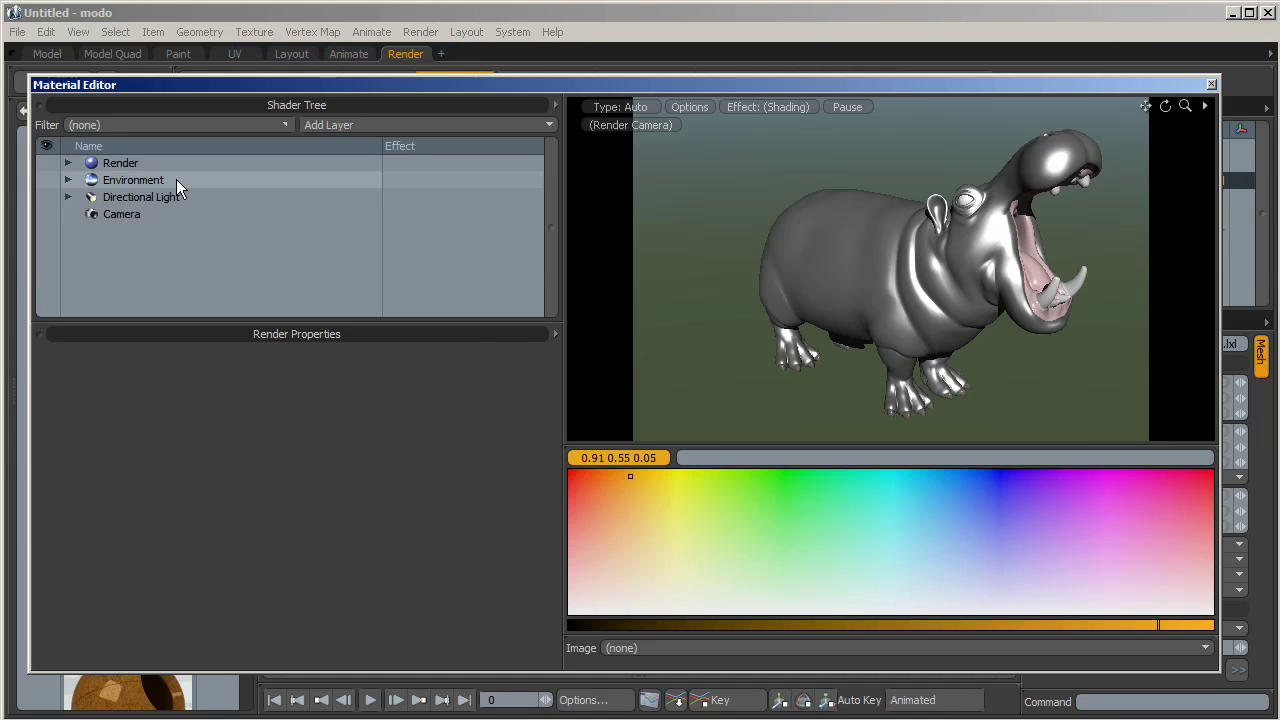
click(68, 163)
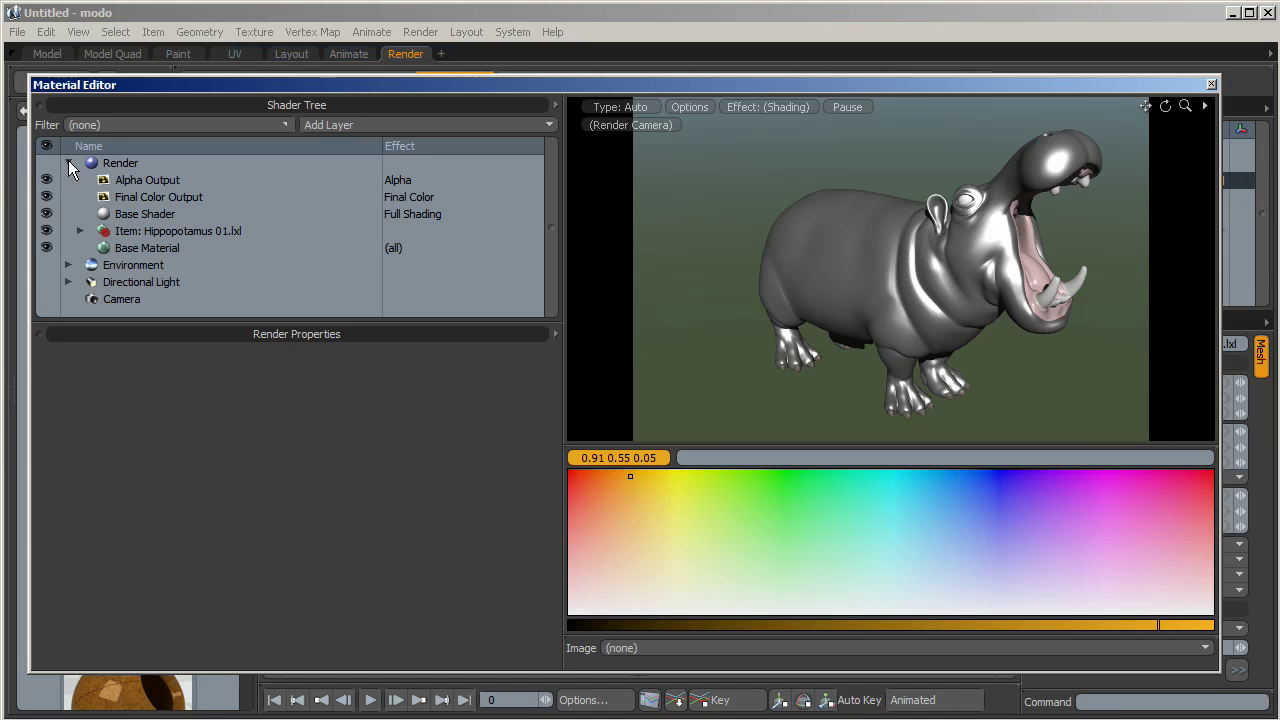
click(80, 231)
click(234, 299)
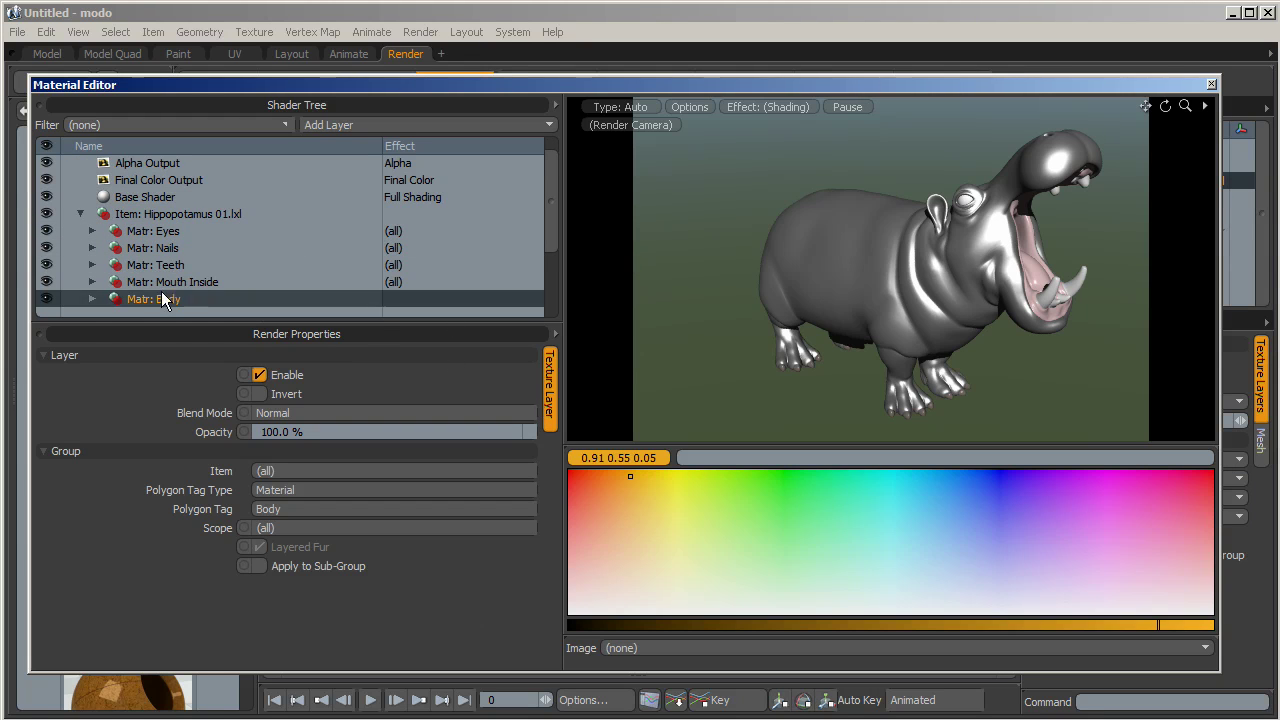
click(92, 298)
drag(556, 186, 548, 215)
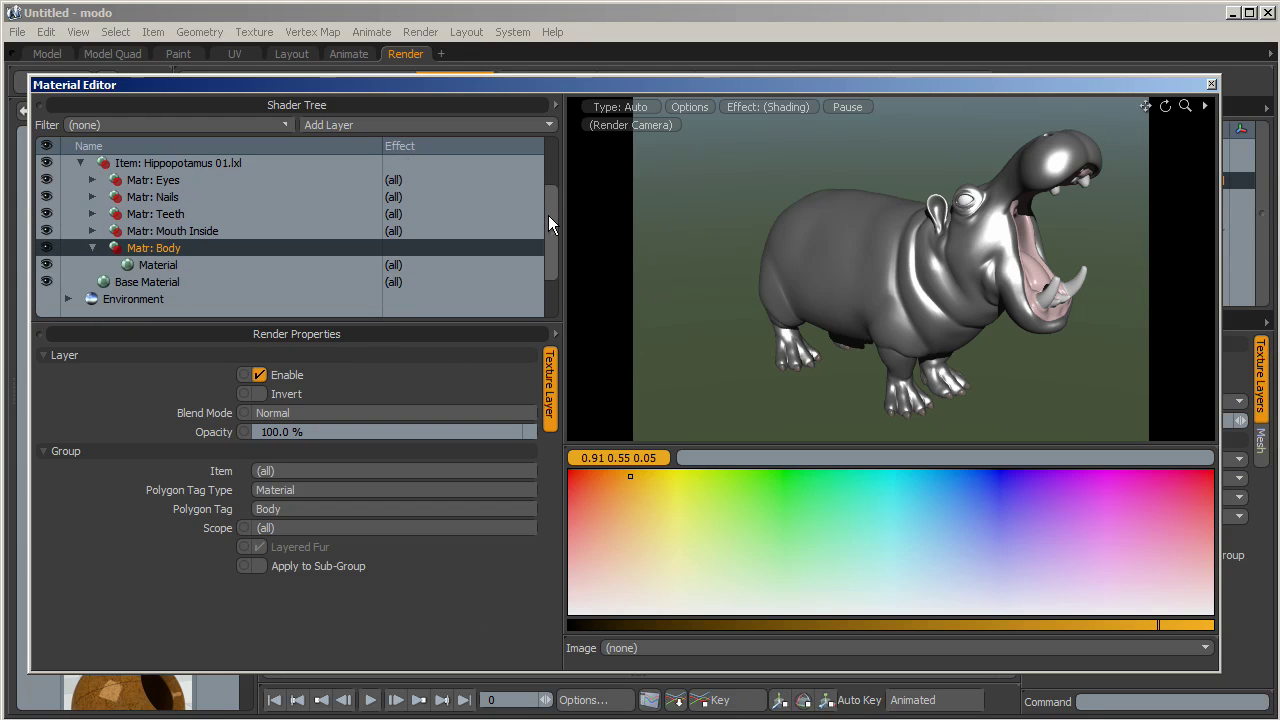
click(190, 265)
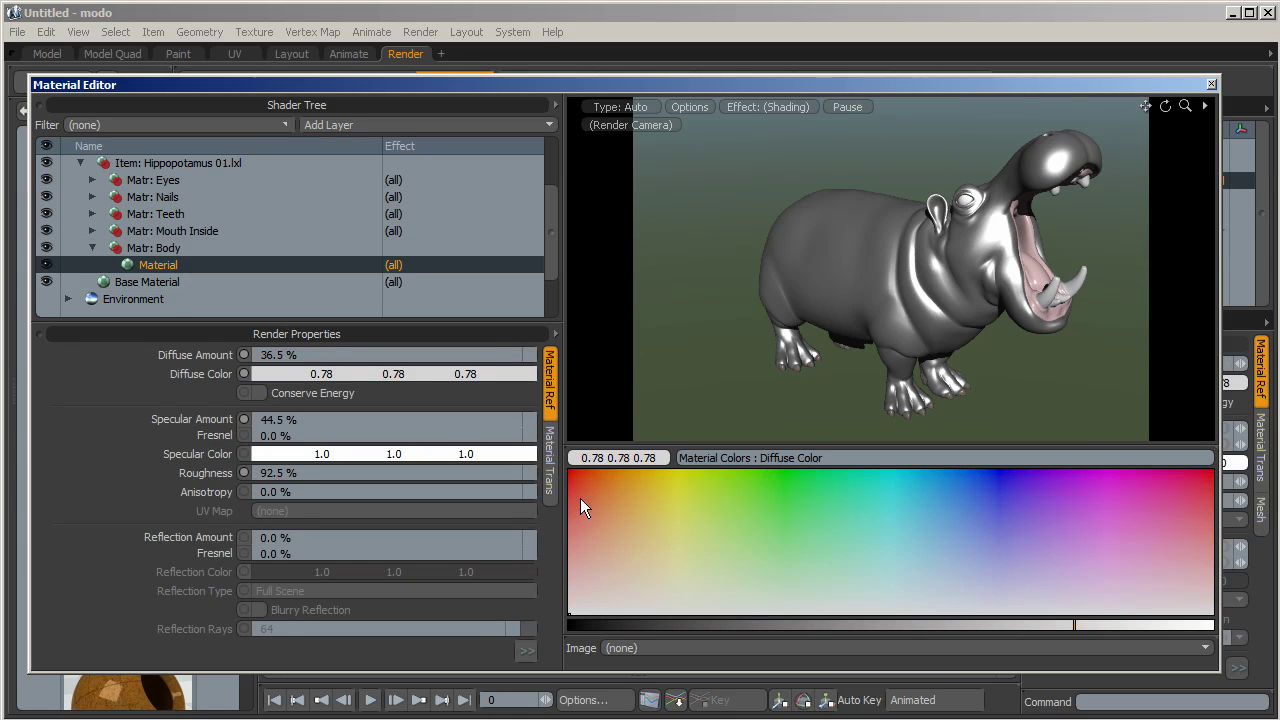
Set the Body material's reflection Fresnel to 100% and its Reflection Amount to 85%.
click(280, 553)
text(100)
key(Return)
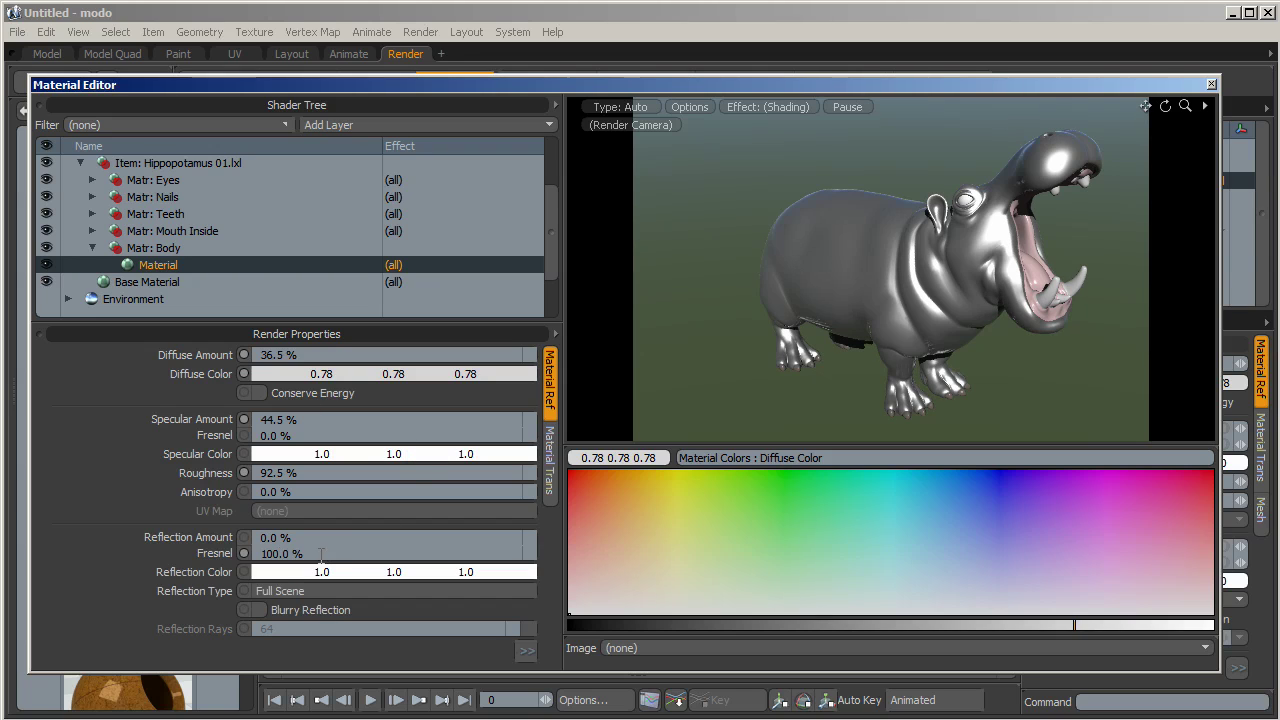
click(275, 538)
text(85)
key(Return)
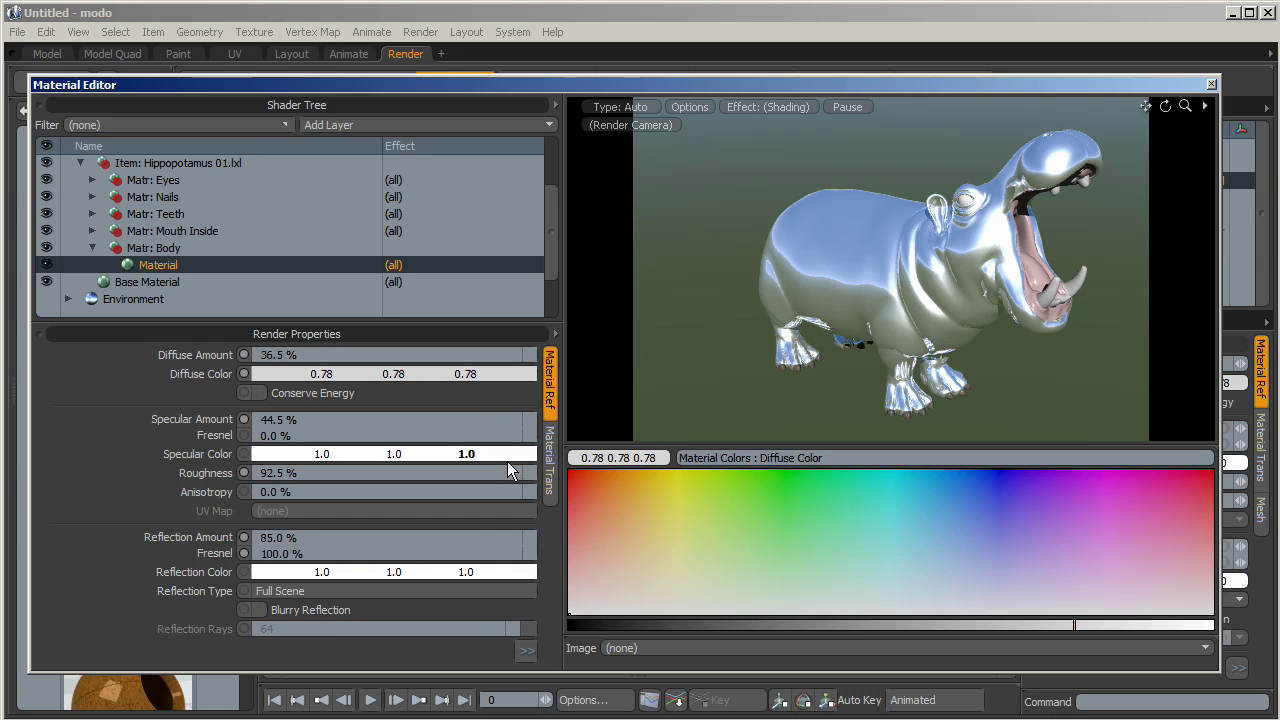
Enable Blurry Reflection on the Body material and set its Reflection Rays to 16.
click(293, 608)
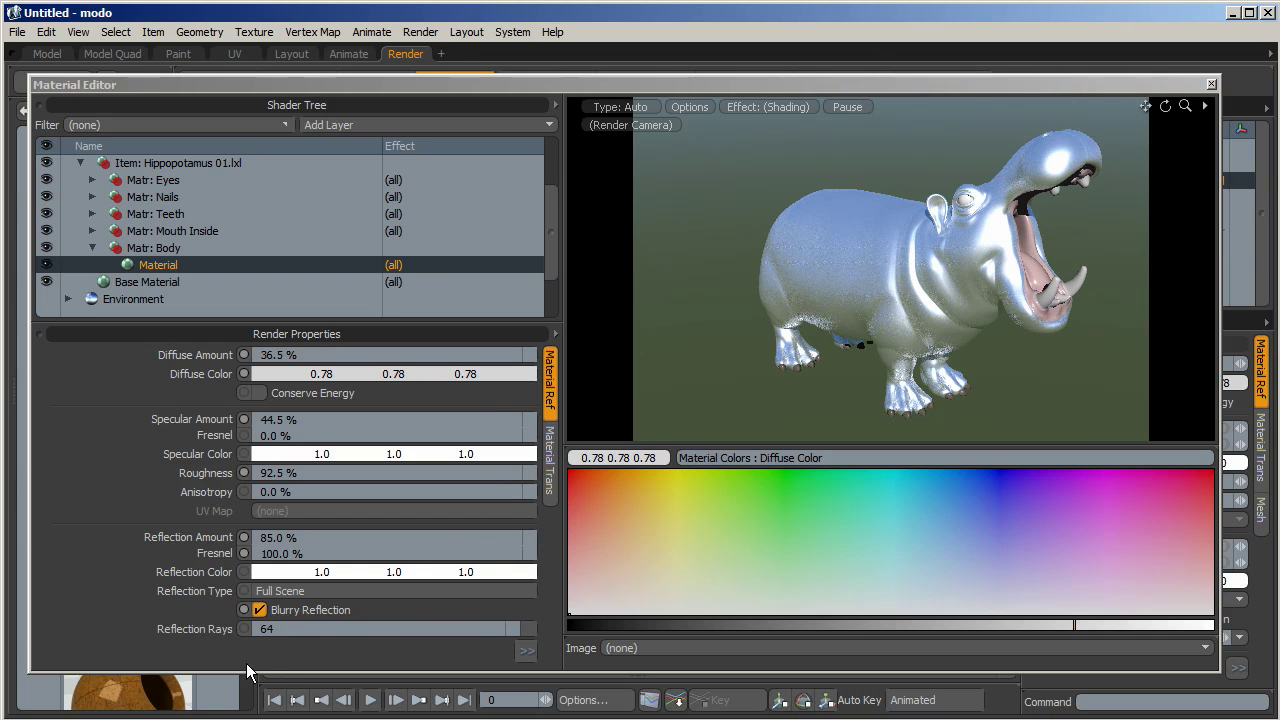
double_click(295, 628)
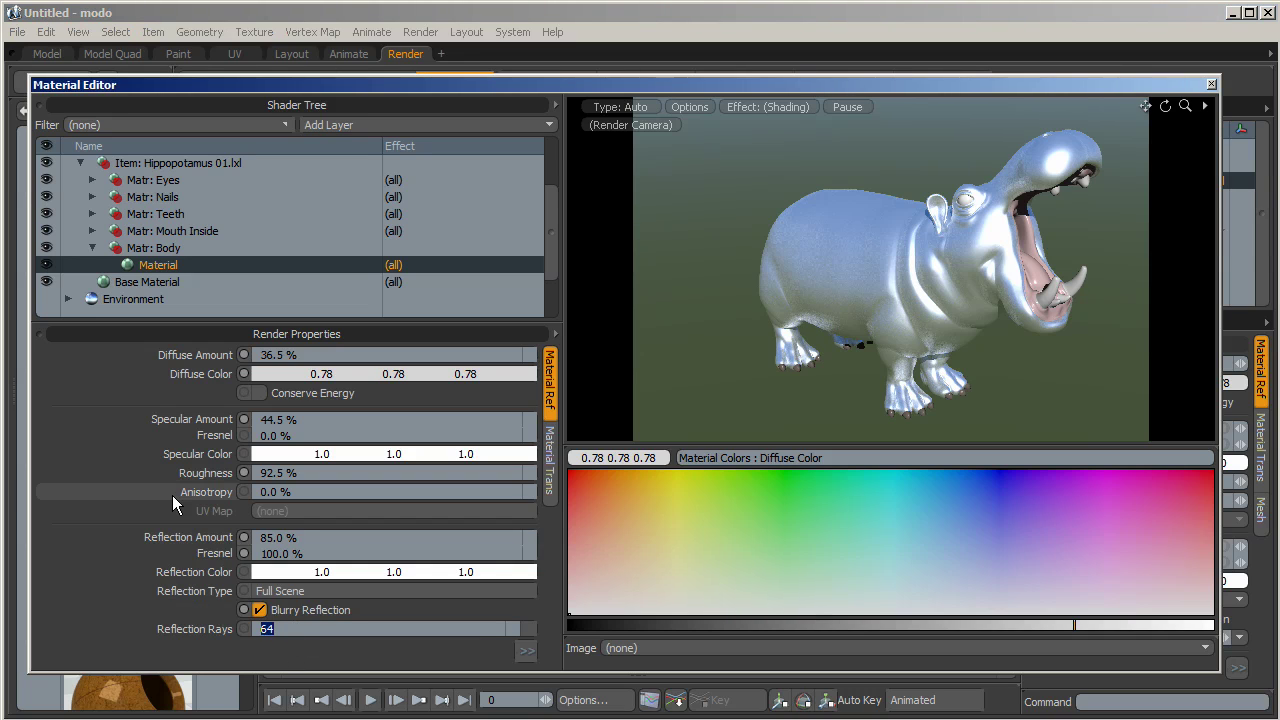
text(16)
key(Return)
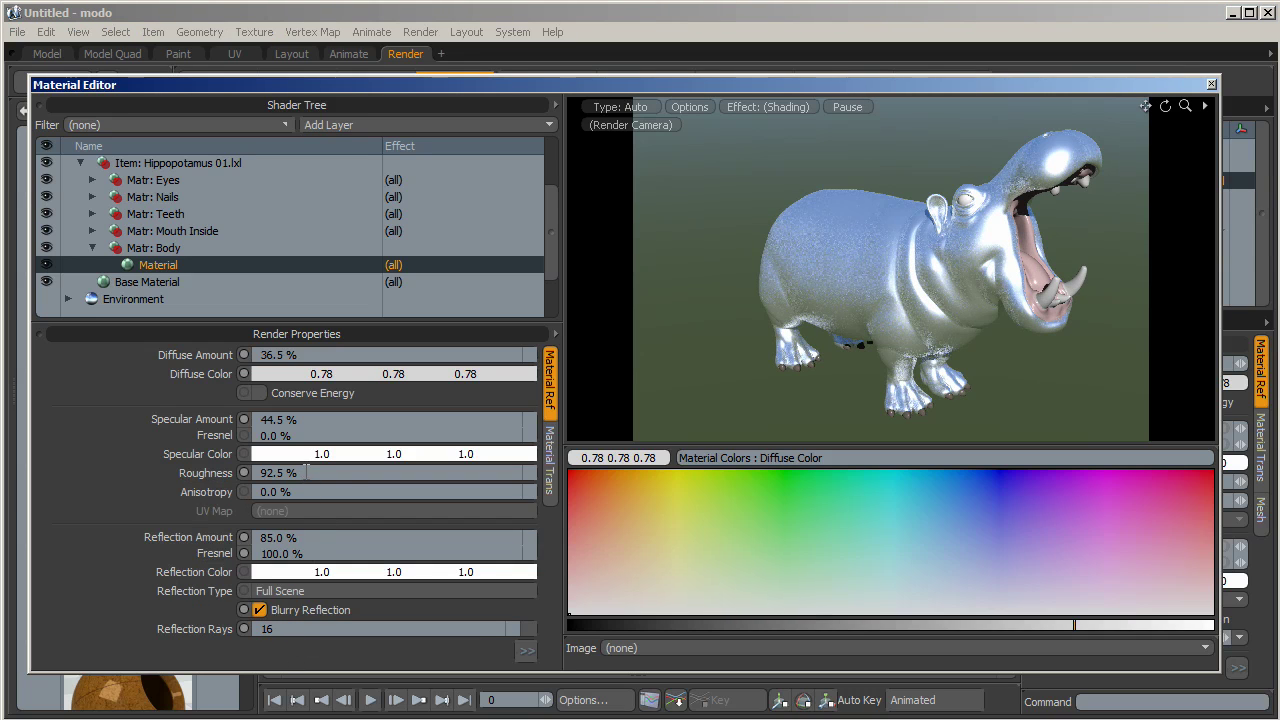
Try a Roughness of 10% on the Body material.
double_click(306, 473)
text(10)
key(Return)
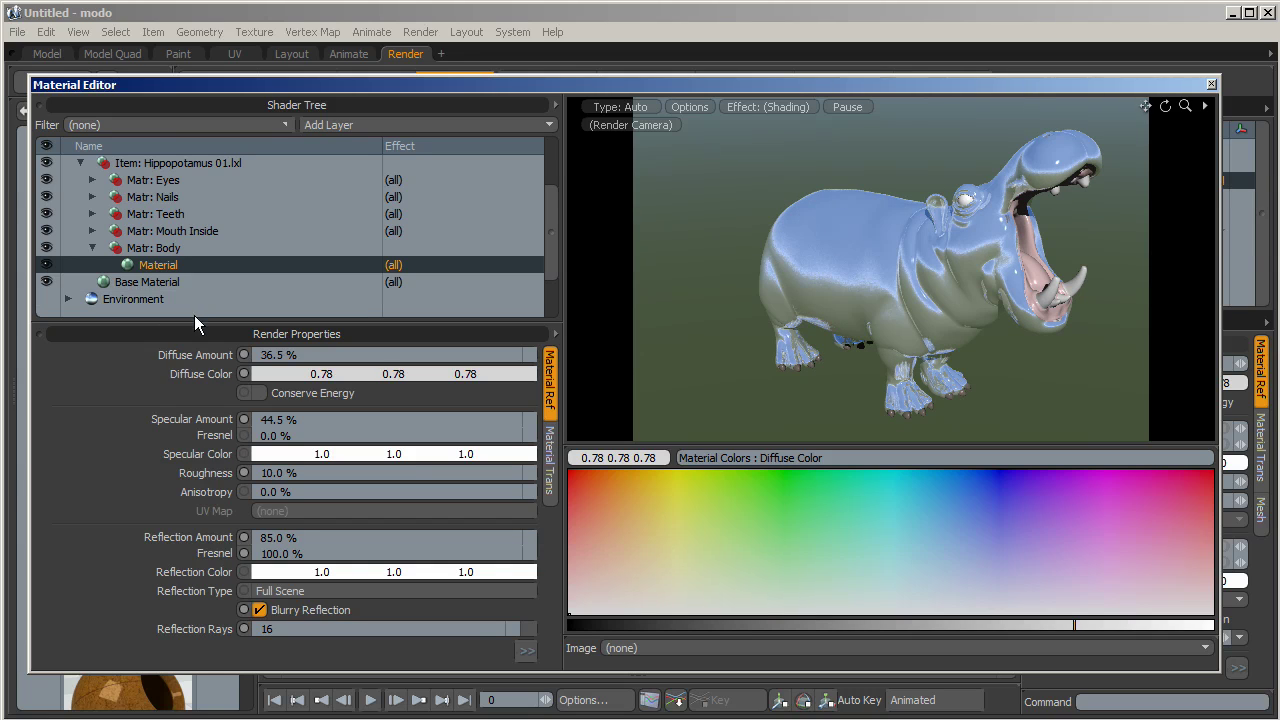
Set the Body material's Roughness to 30% and close the Material Editor.
double_click(285, 473)
text(30)
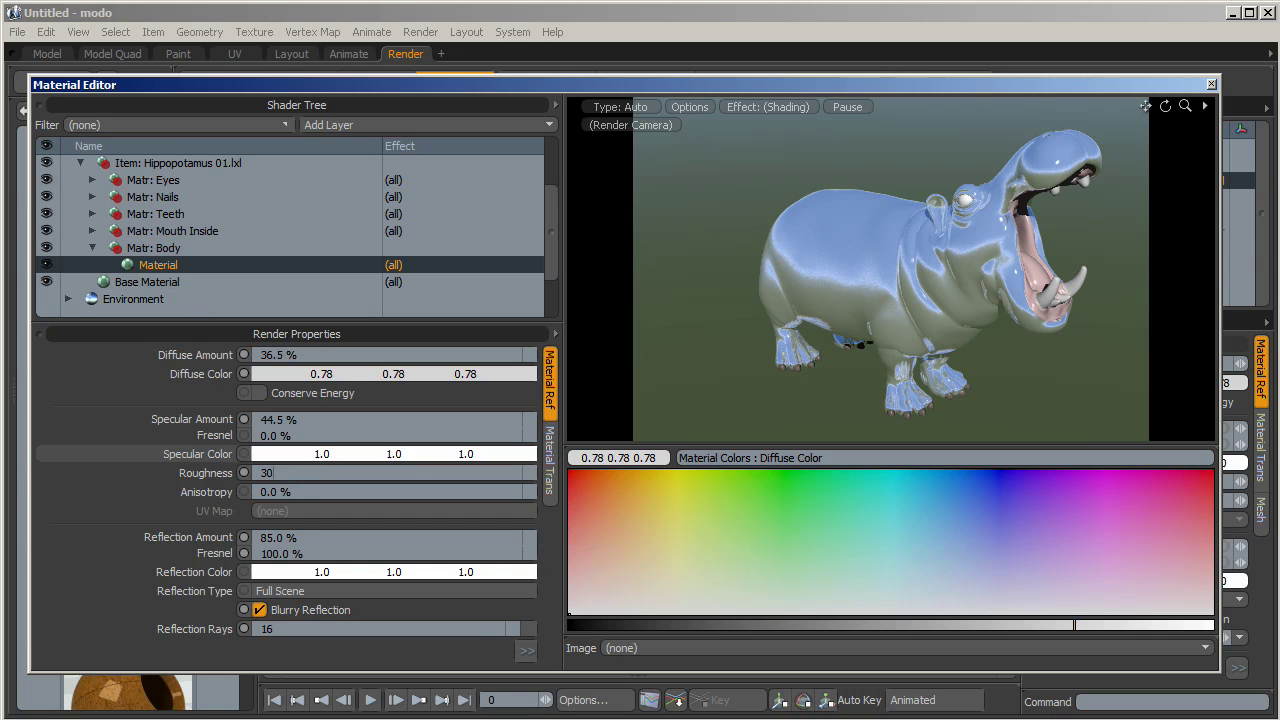
key(Return)
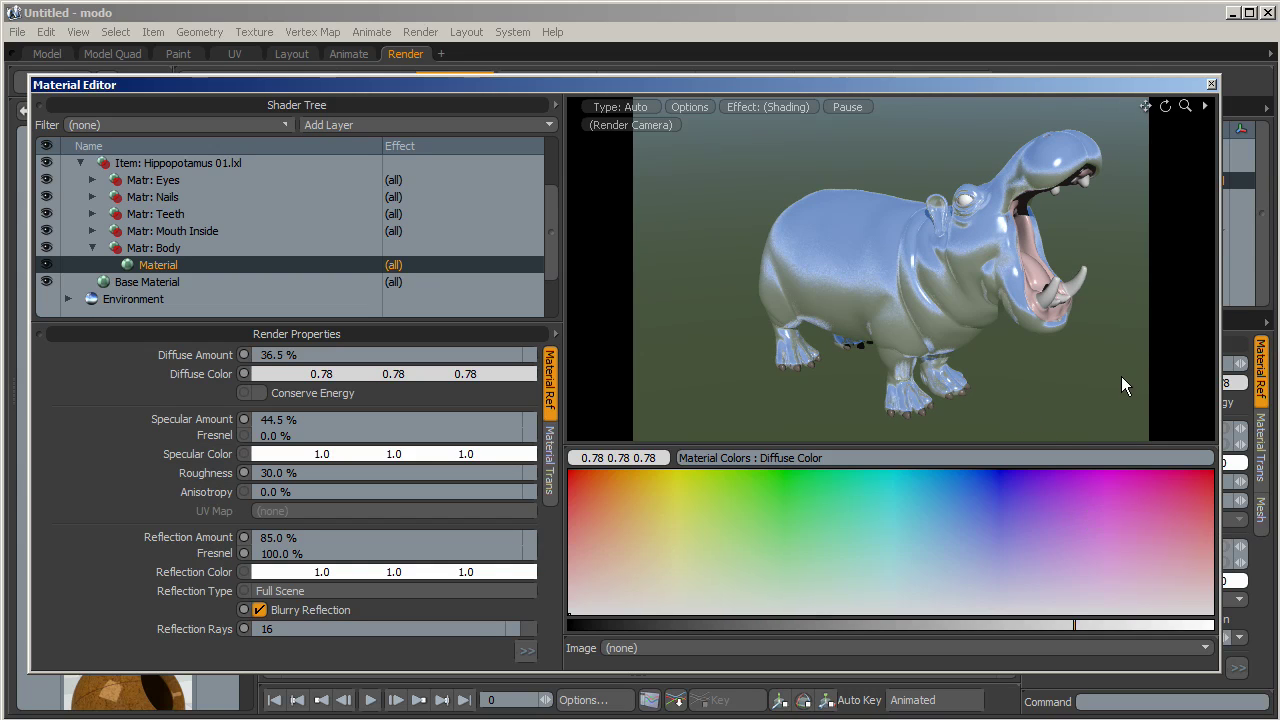
click(1211, 84)
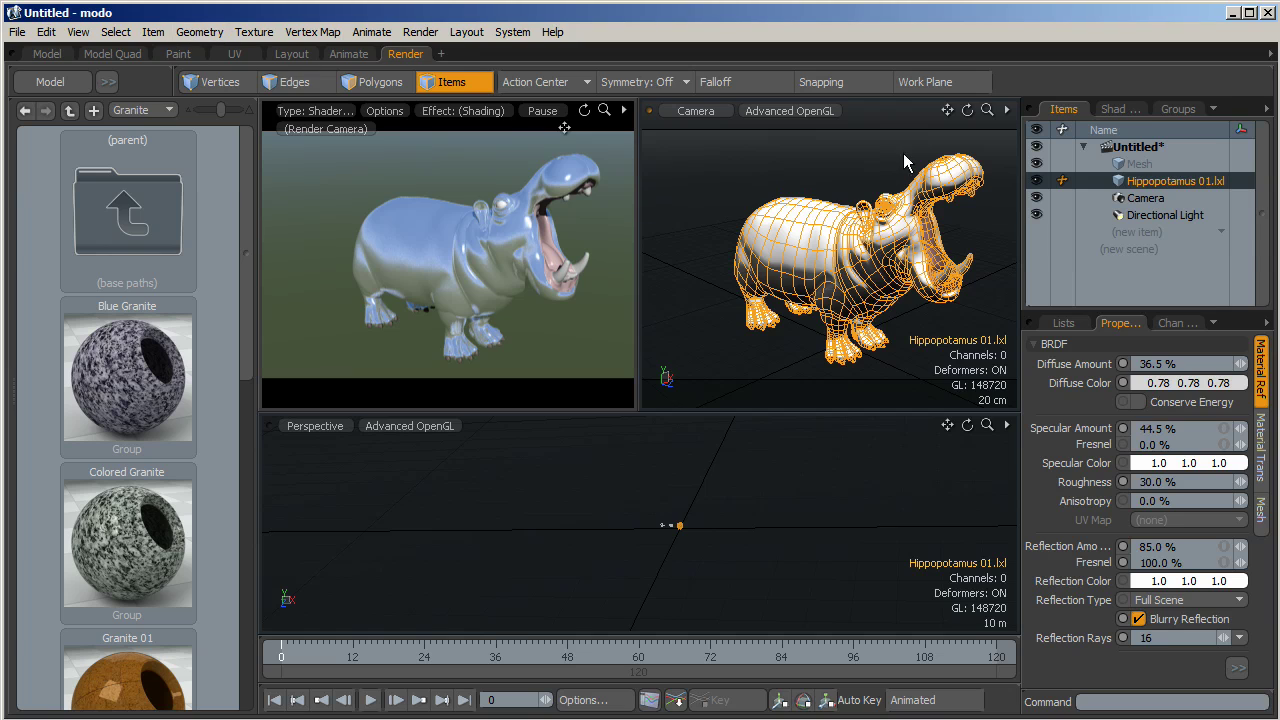
In the Model Quad layout, draw a flat cube about 3.64 km by 2.68 km on the empty Mesh item in the Top view.
click(104, 54)
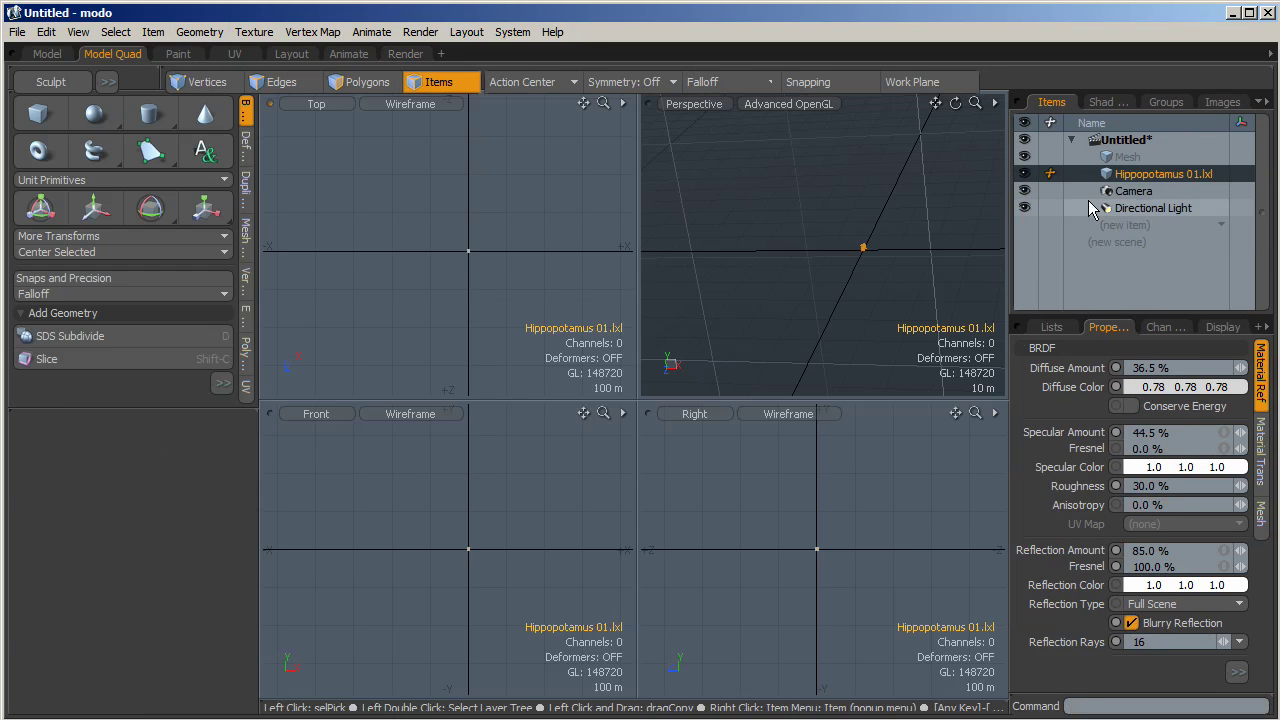
click(1127, 157)
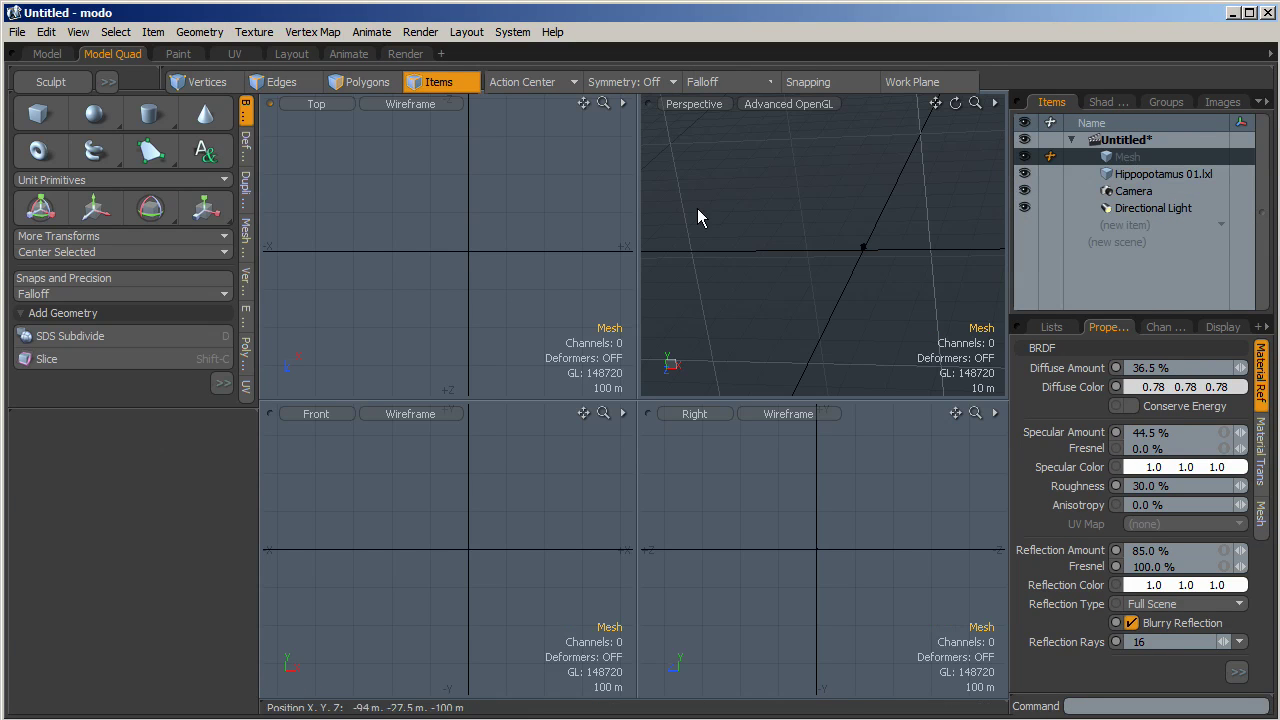
scroll(524, 215, up, 4)
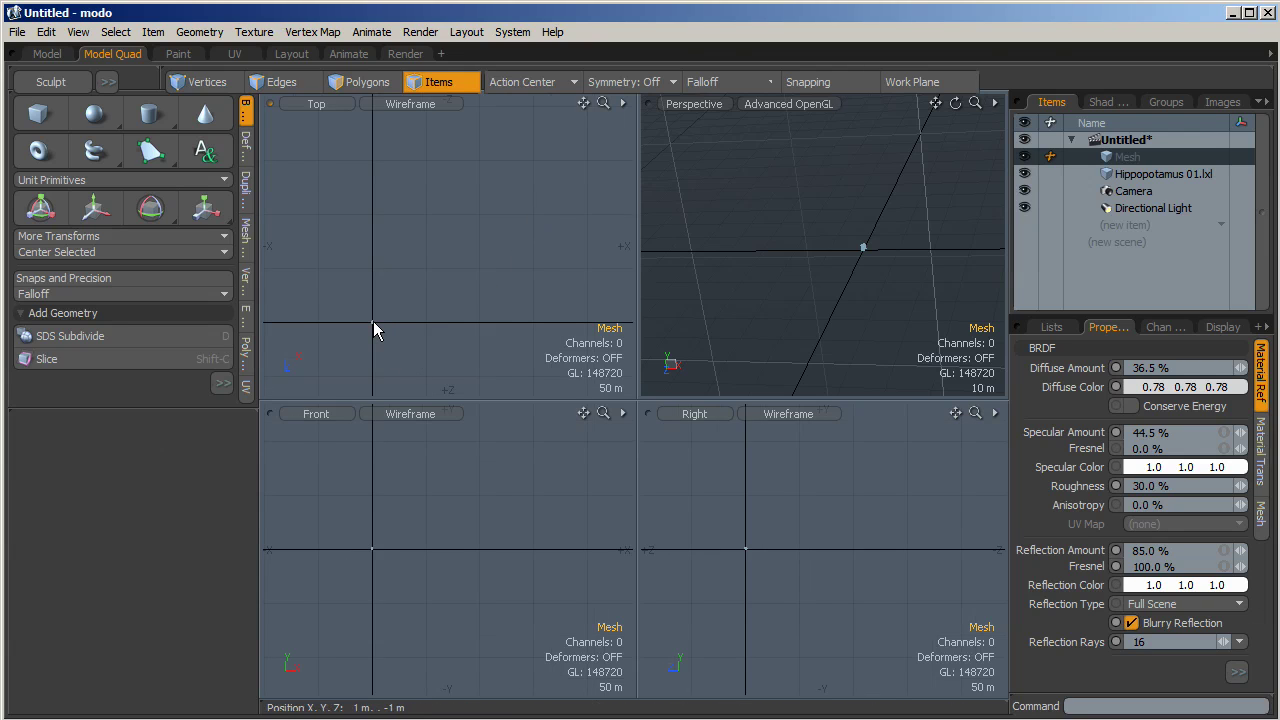
scroll(454, 285, down, 4)
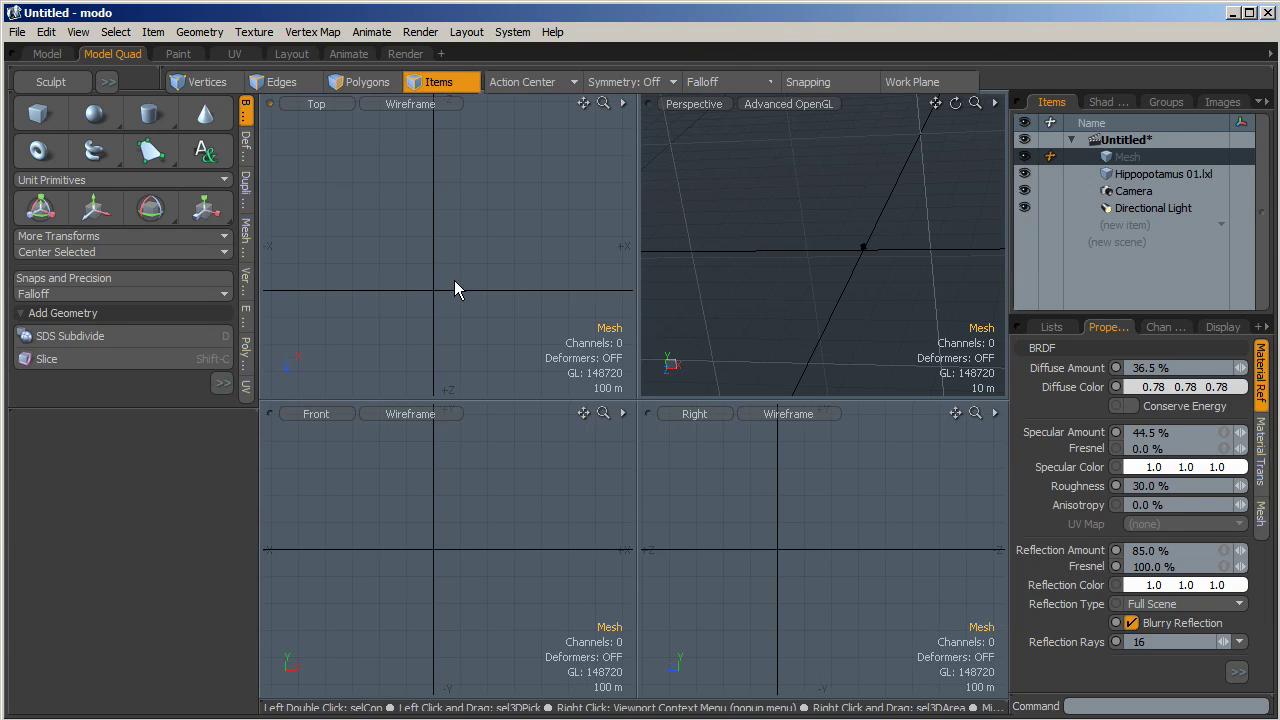
scroll(520, 266, down, 5)
click(40, 115)
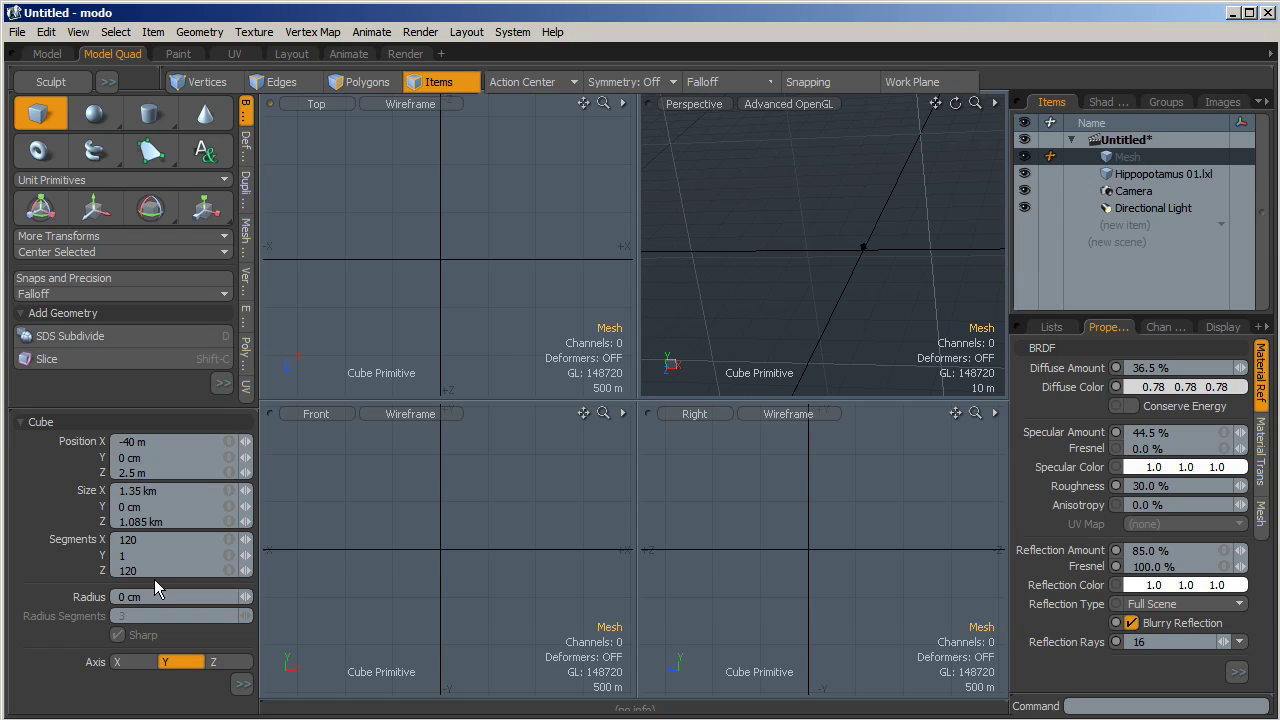
click(280, 125)
drag(280, 125, 628, 385)
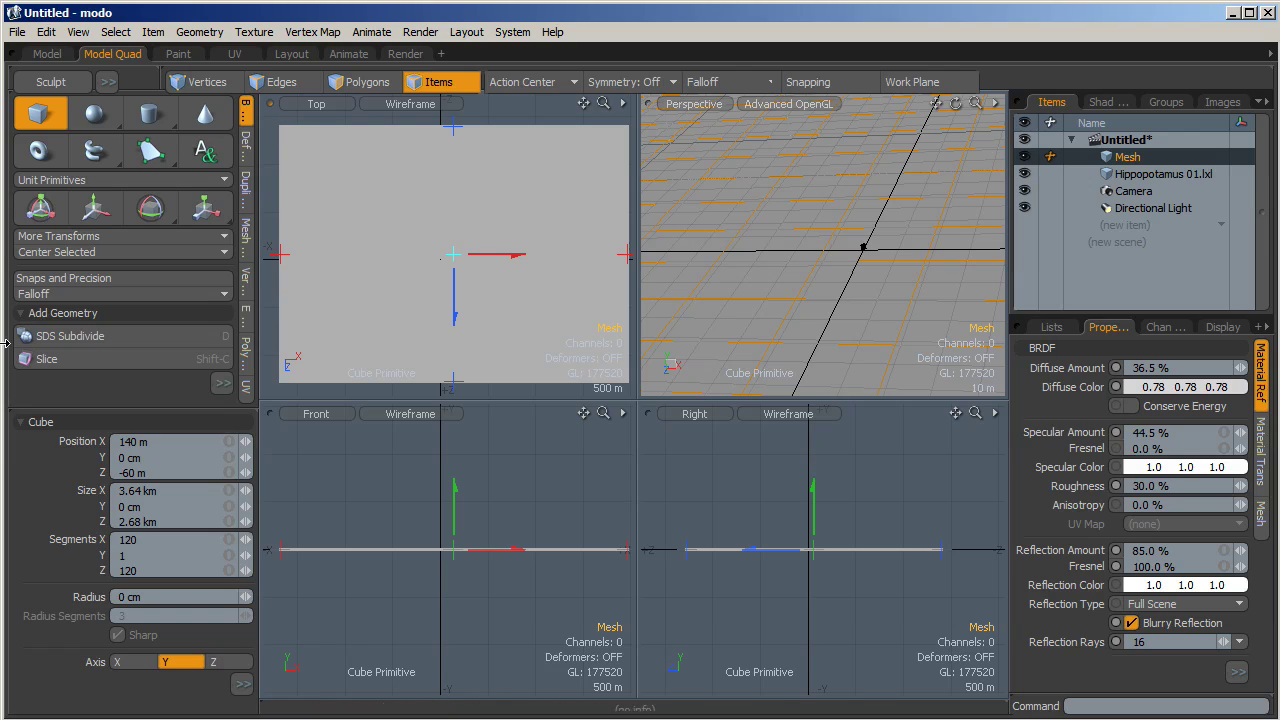
Set the flat cube's segments to 360 along X and 360 along Z.
drag(159, 538, 5, 521)
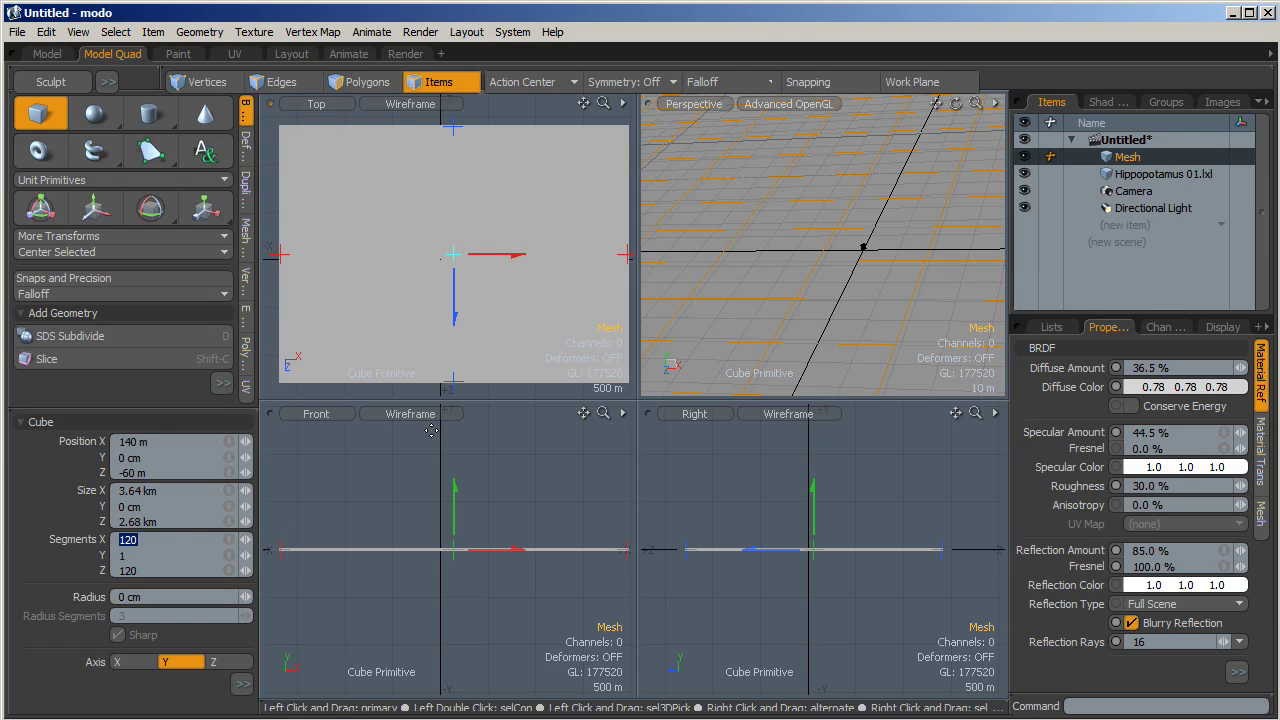
text(240)
key(Return)
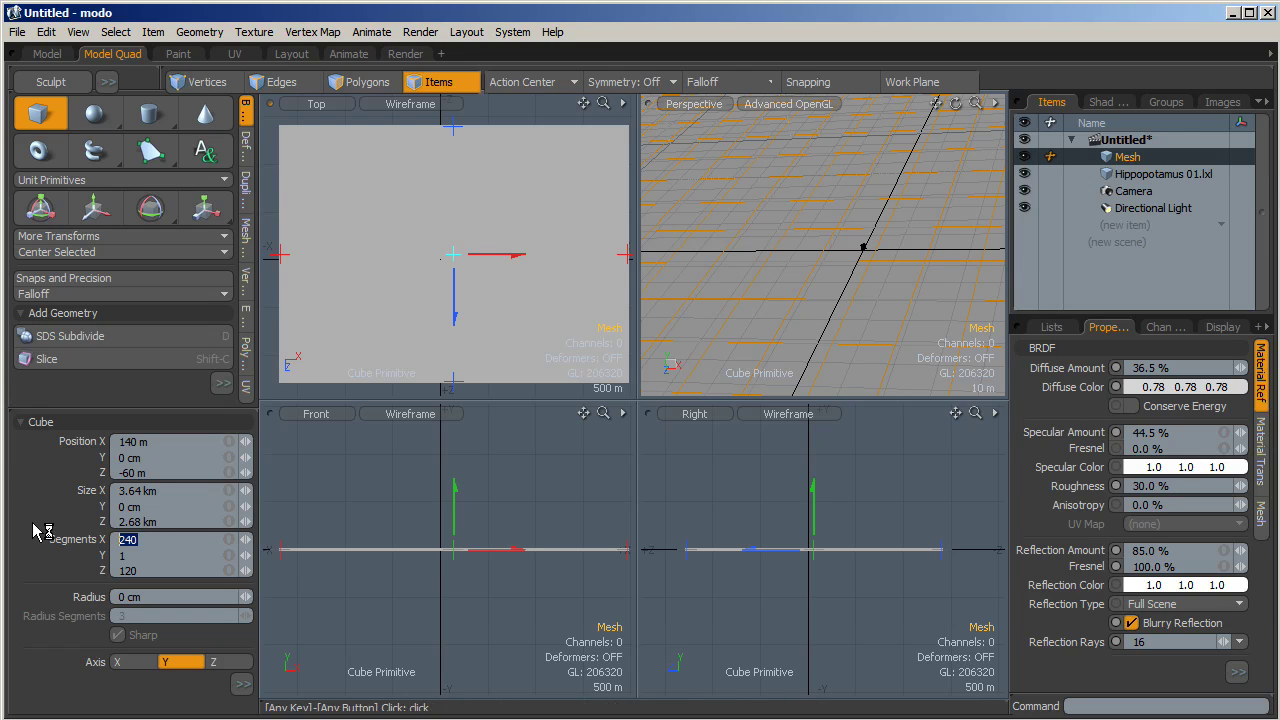
text(360)
key(Return)
click(137, 571)
text(36)
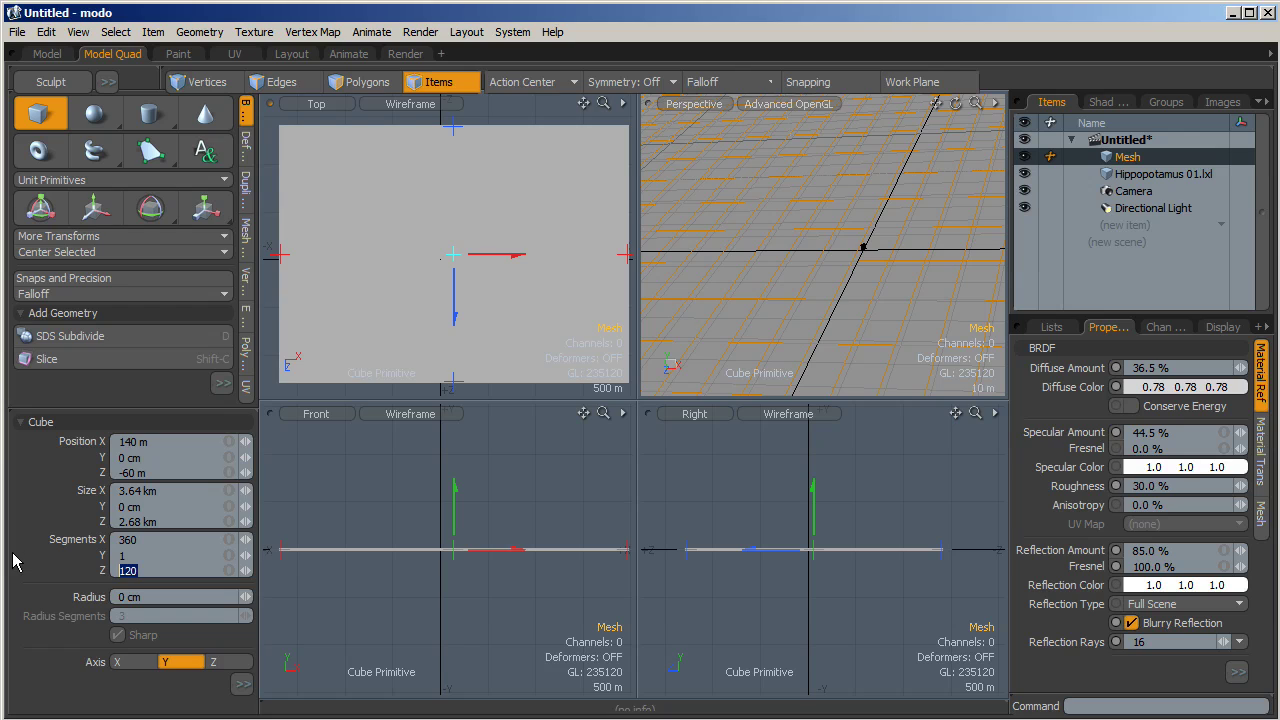
text(0)
key(Return)
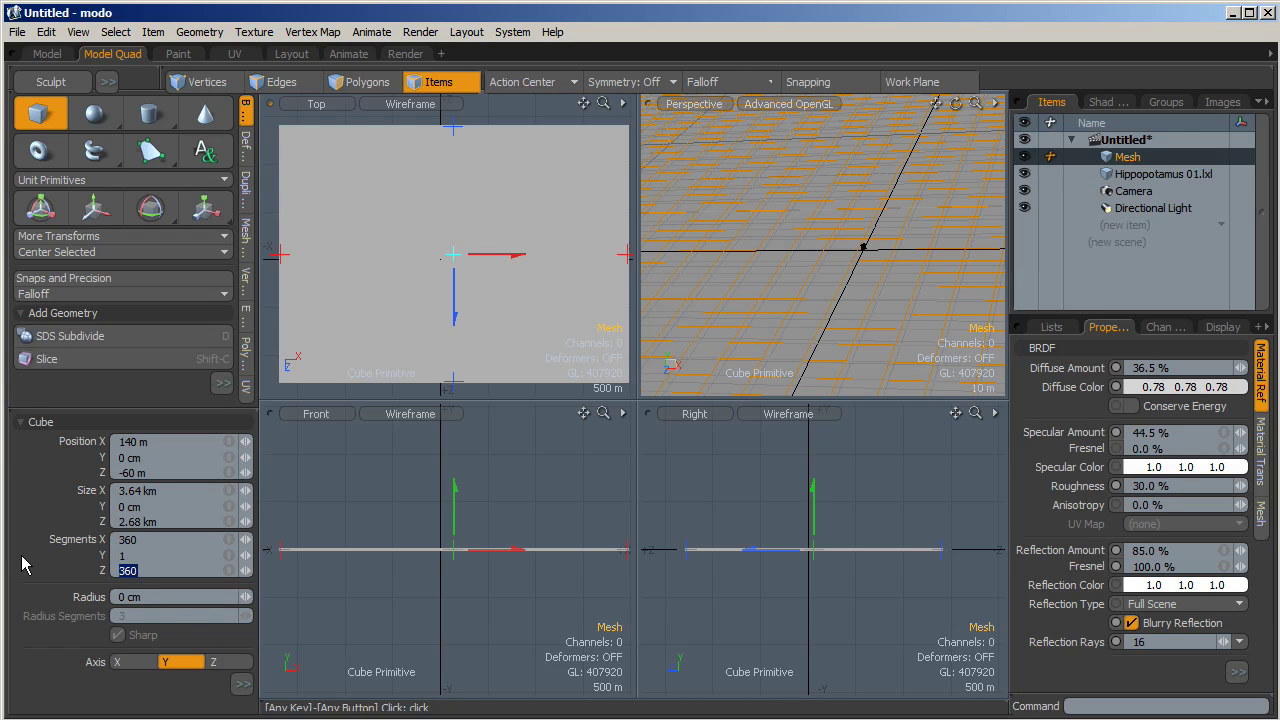
Try a single Z segment on the flat cube, then set its Z segments back to 360.
text(1)
key(Return)
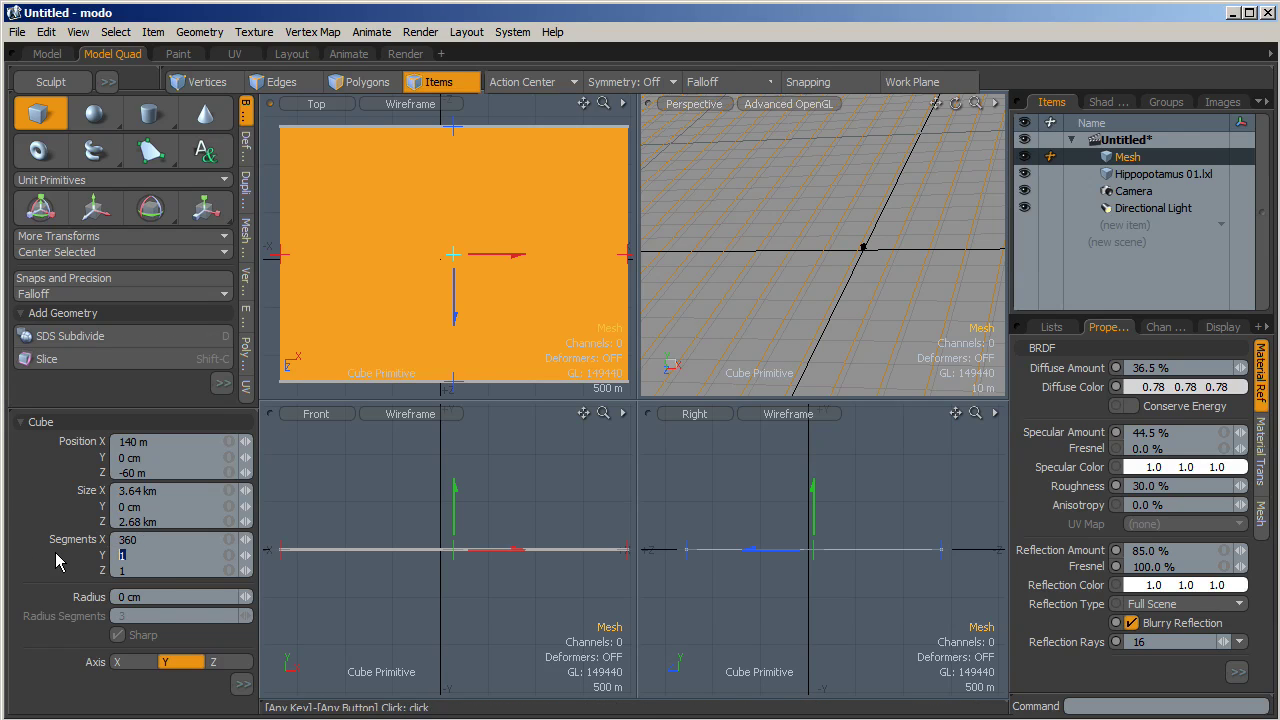
key(Tab)
text(360)
key(Return)
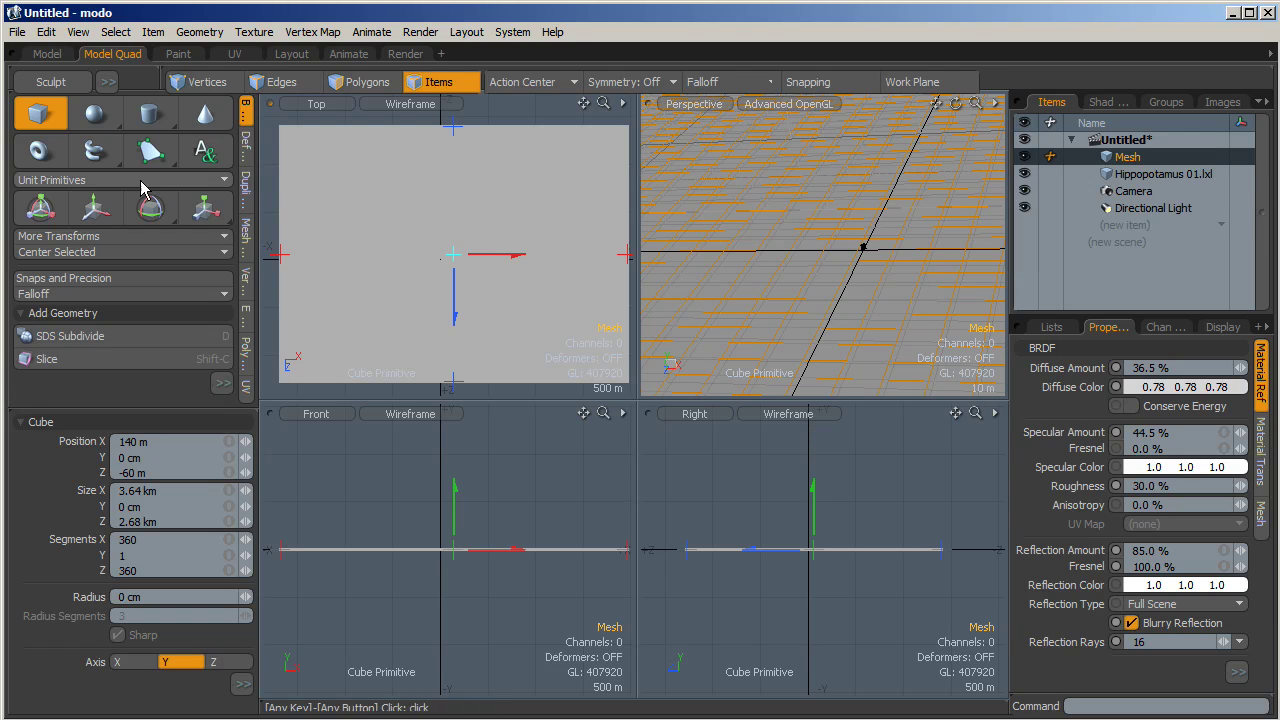
Finish the Cube tool and rename the ground plane's Mesh item to "Poin mesh".
click(50, 117)
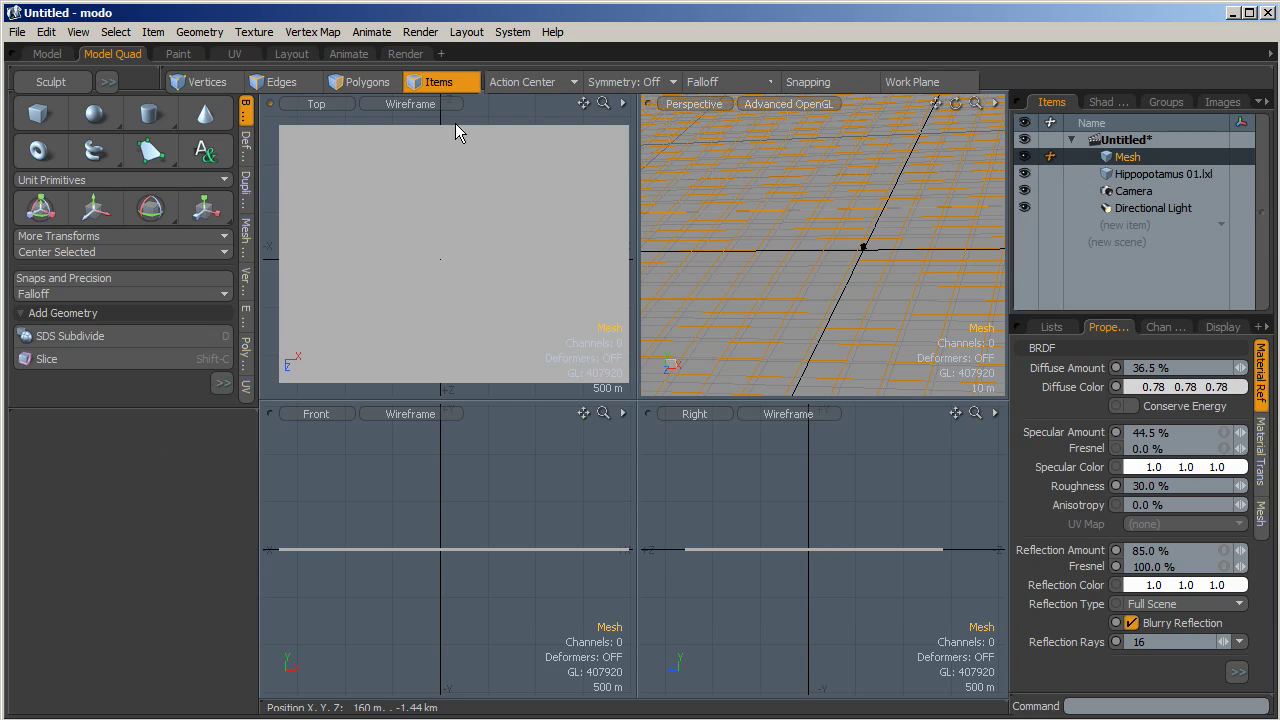
double_click(1140, 157)
text(Poin mesh)
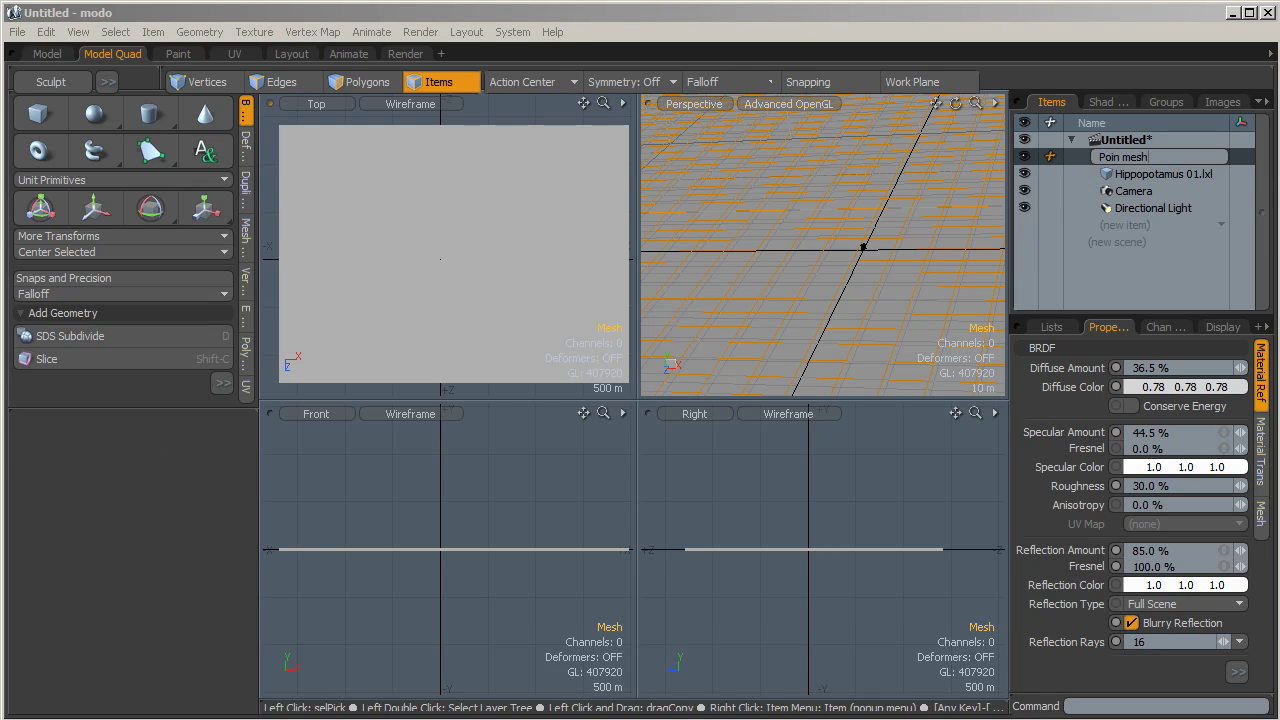
key(Return)
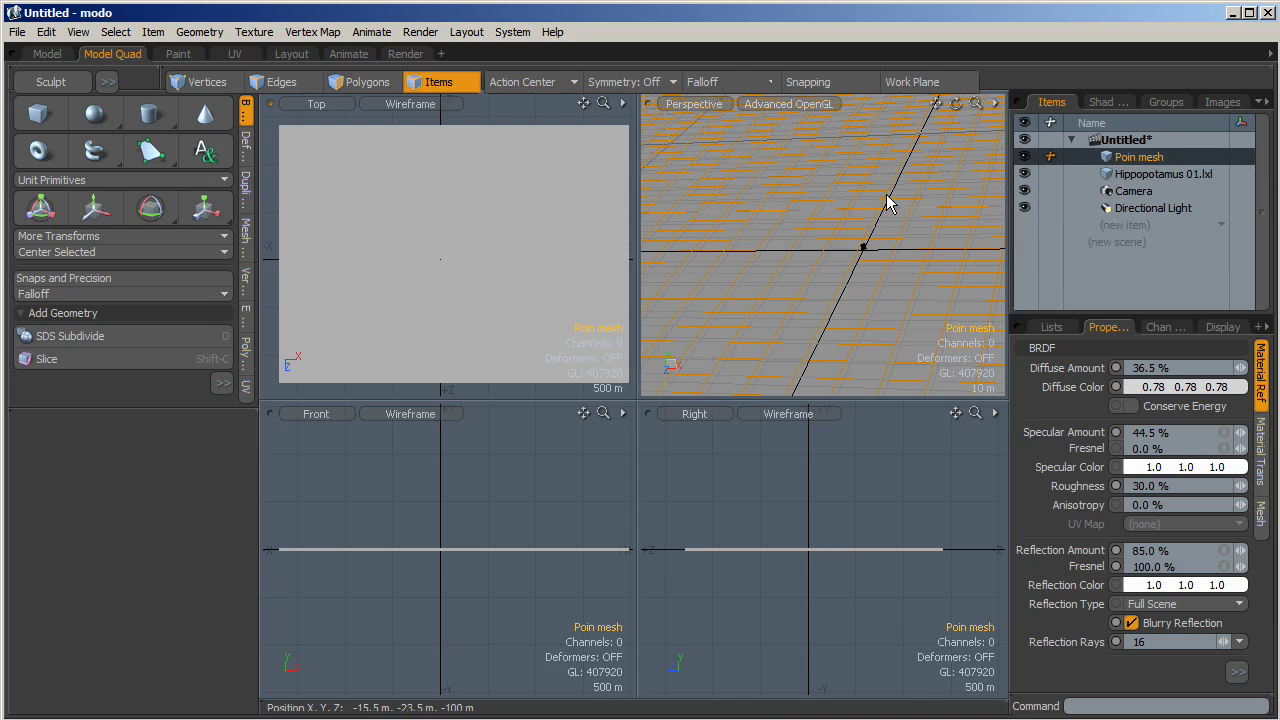
Add a new Replicator item to the scene.
click(1141, 226)
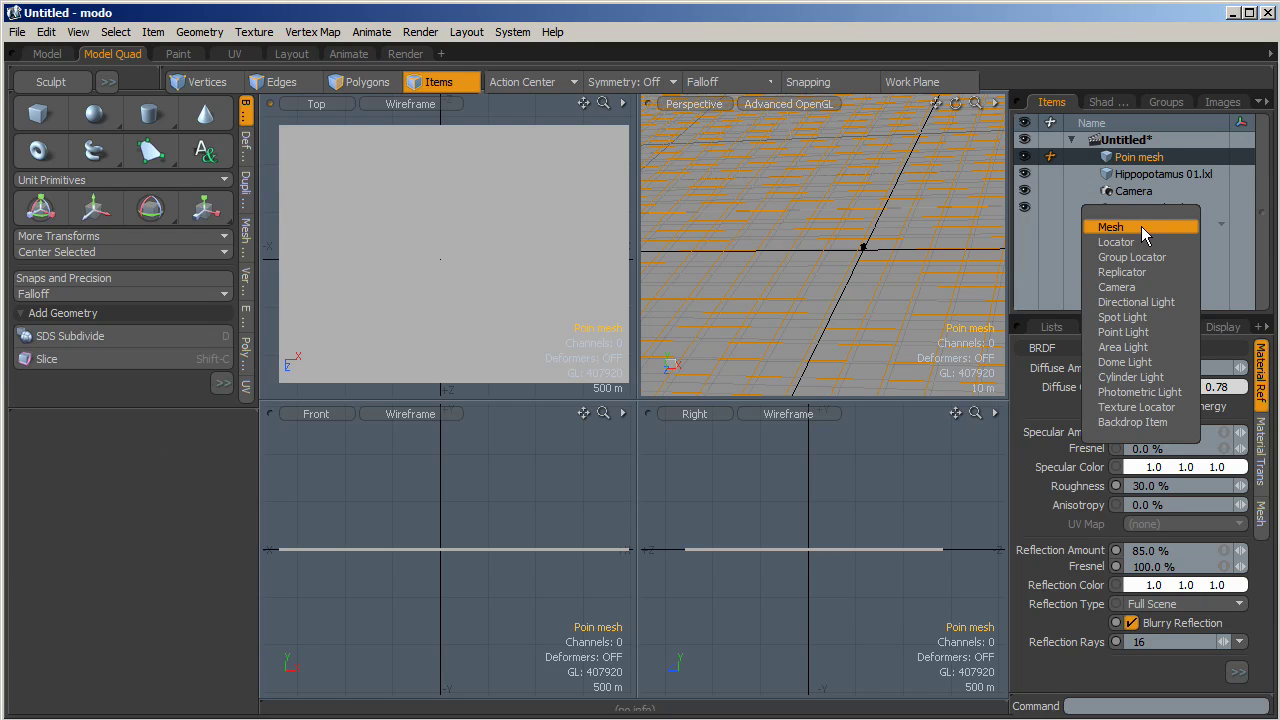
click(1137, 279)
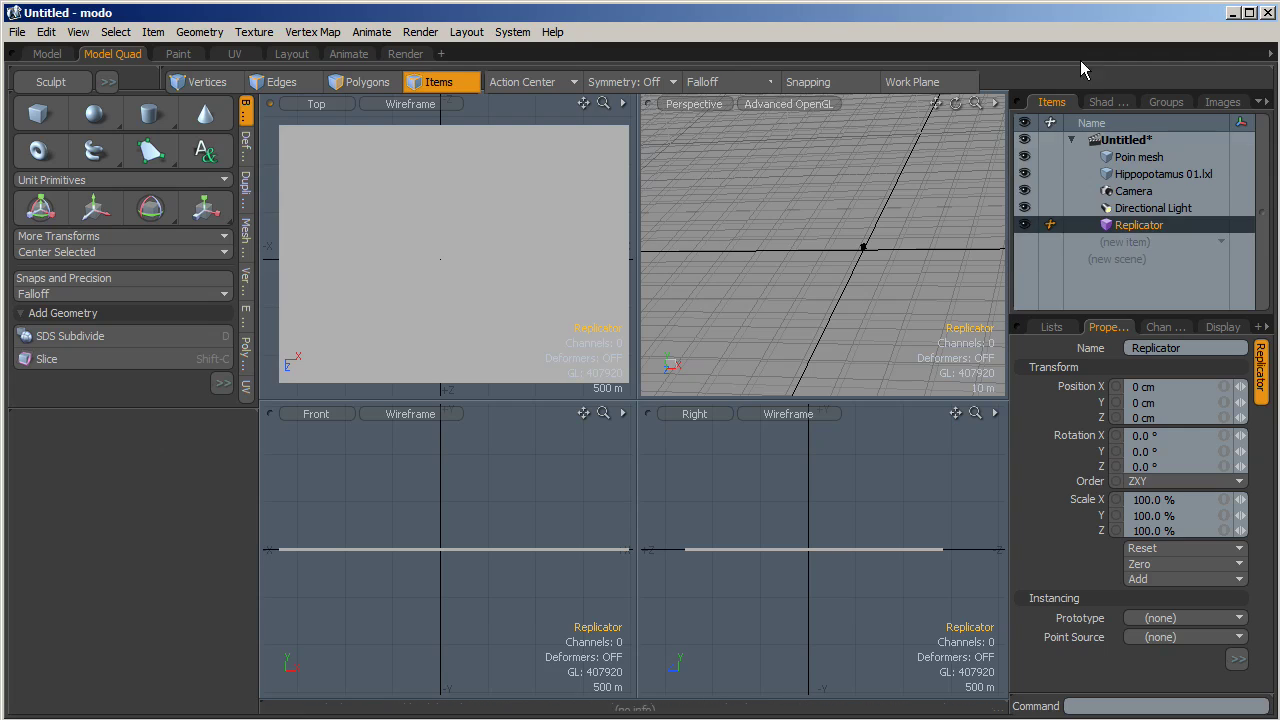
right_click(1118, 226)
click(1118, 226)
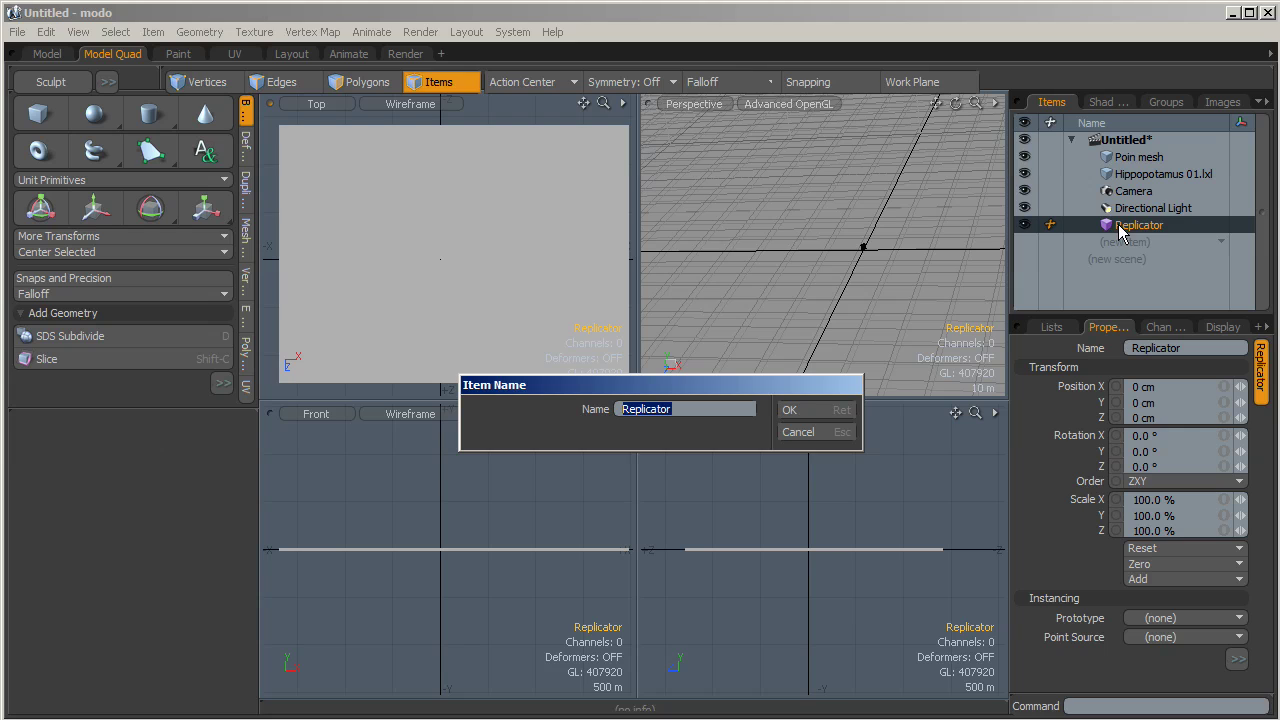
click(798, 432)
In the Replicator's properties, set the Prototype to Hippopotamus 01.lxl and the Point Source to Poin mesh.
right_click(1118, 226)
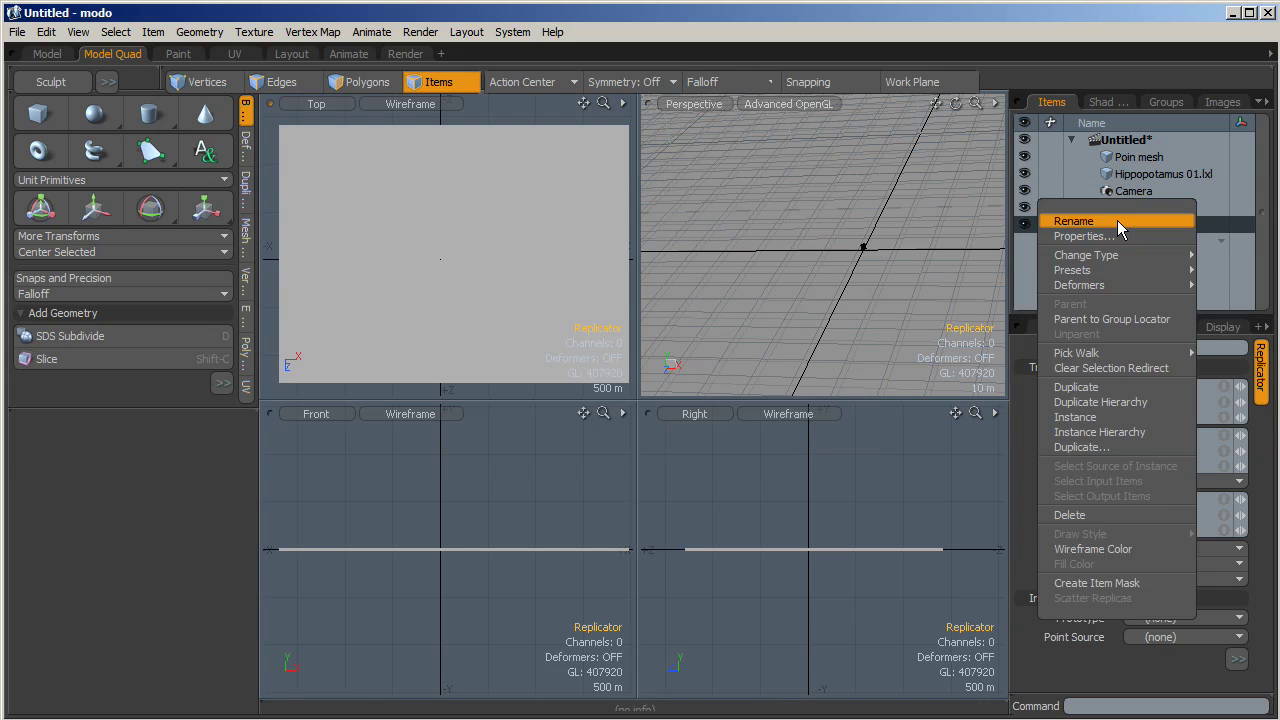
click(1110, 234)
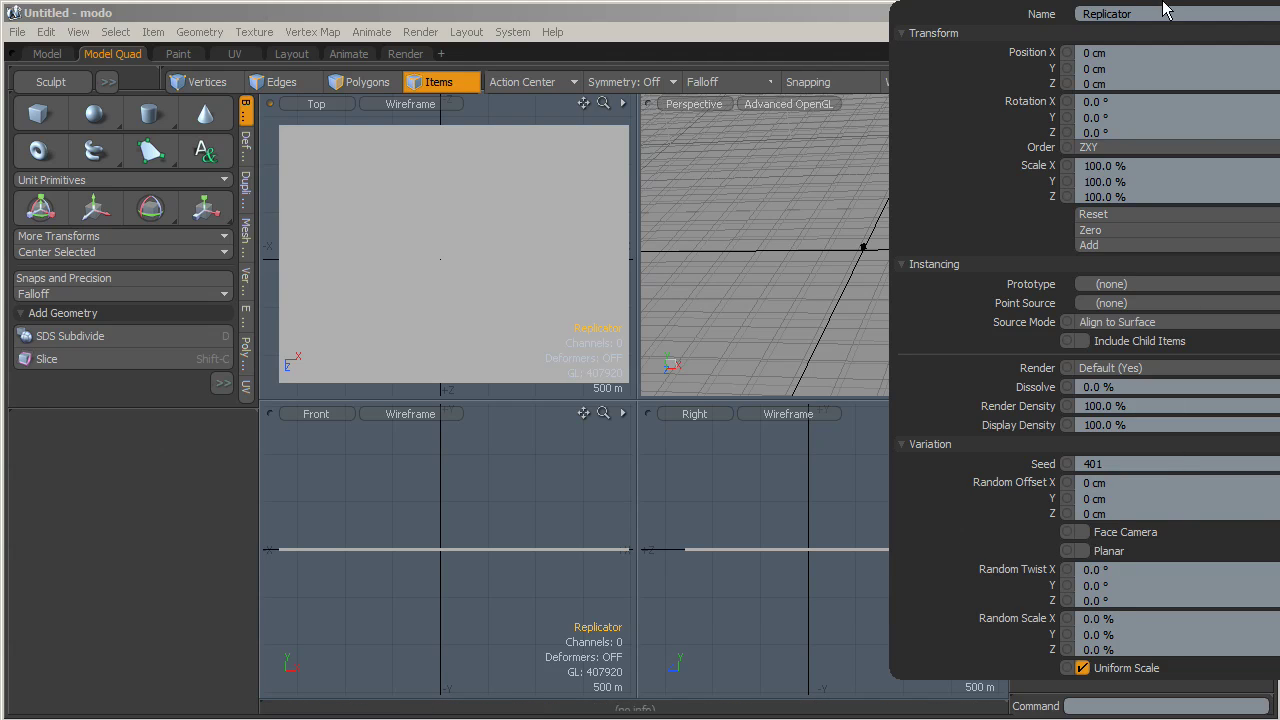
click(1113, 286)
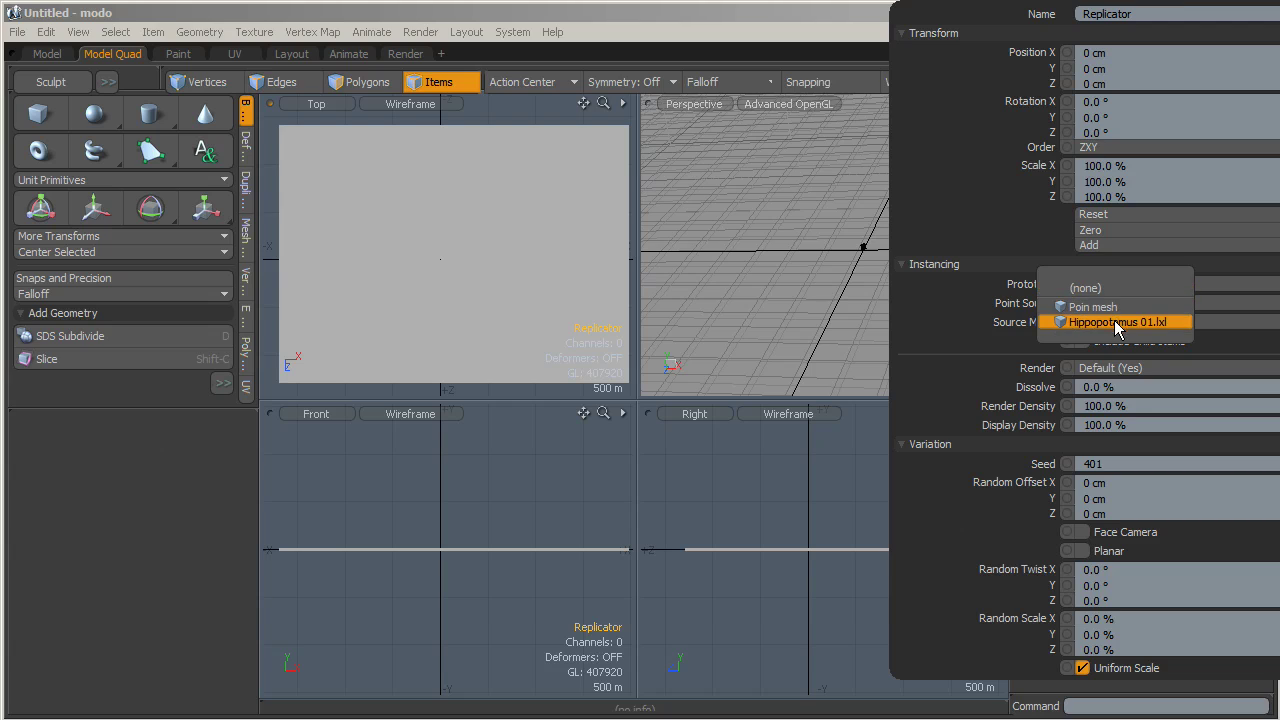
click(1117, 322)
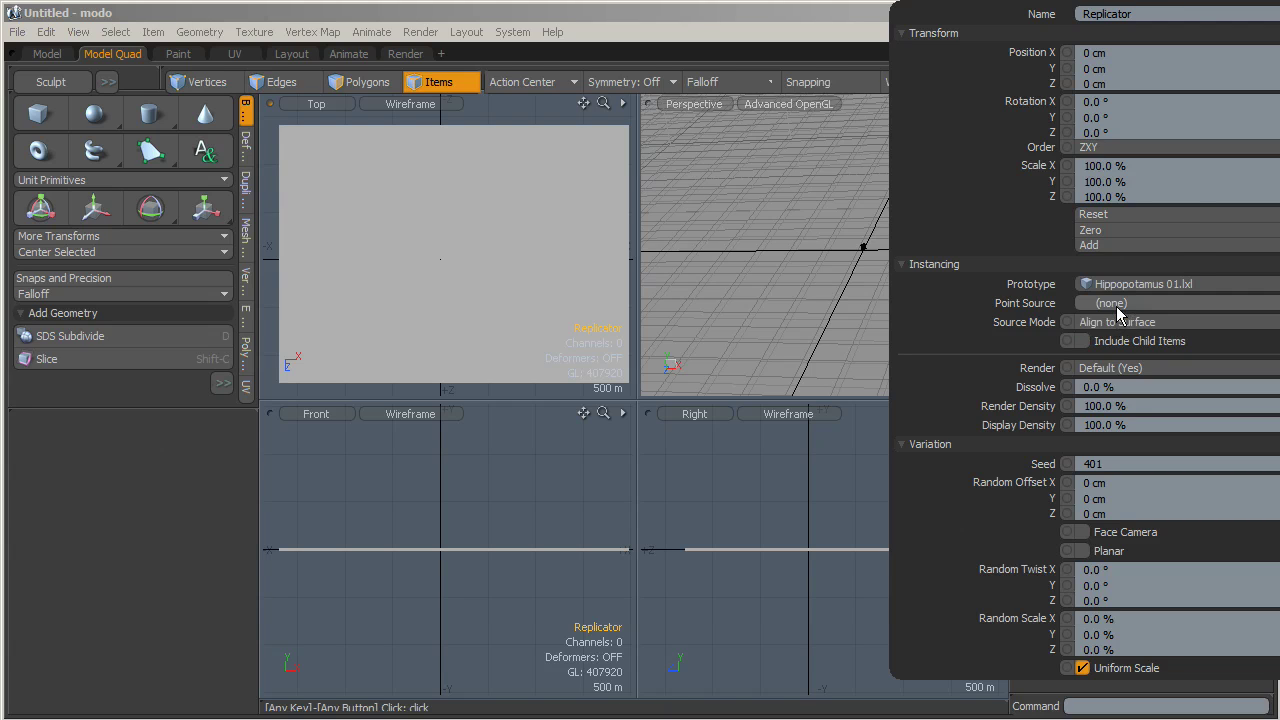
click(1116, 303)
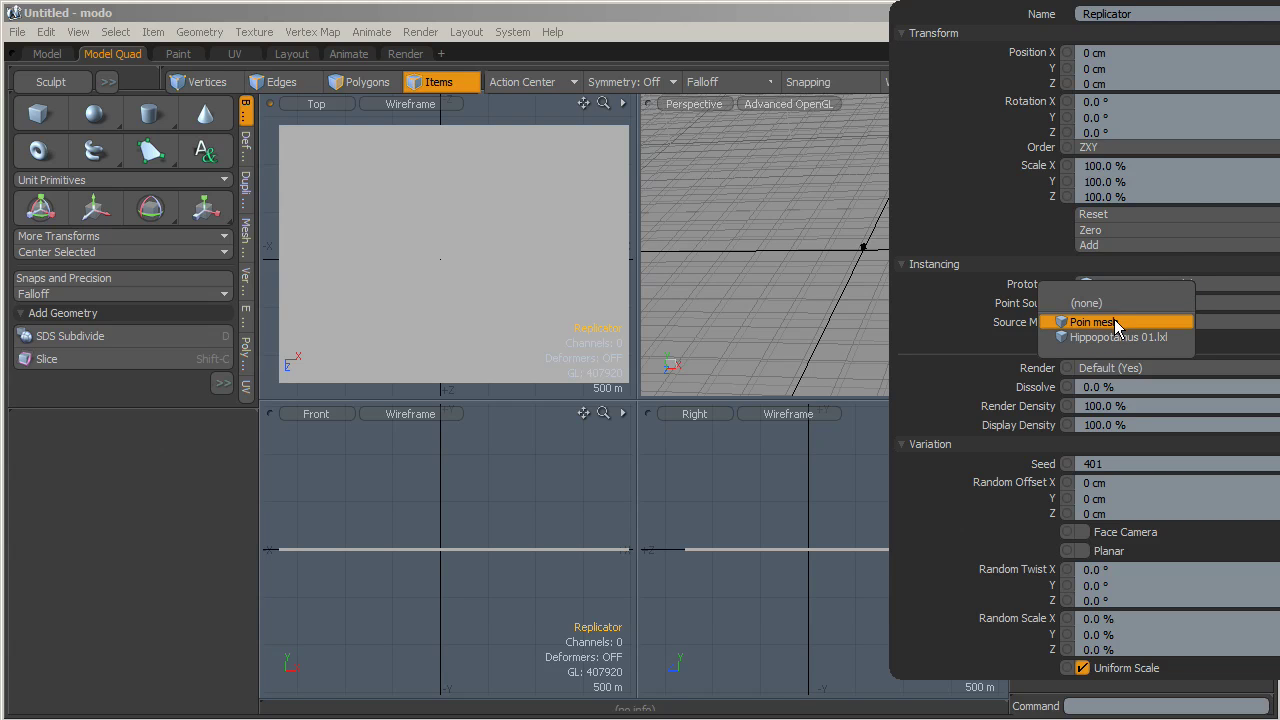
click(1116, 322)
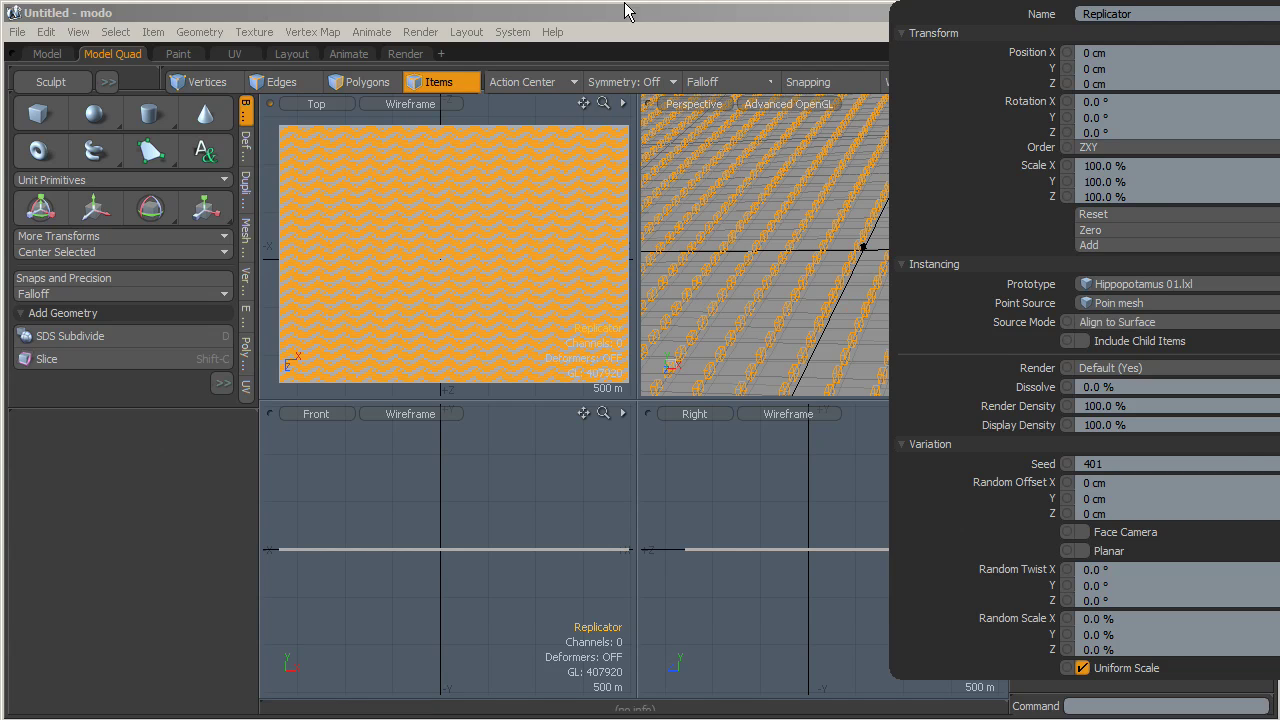
click(700, 10)
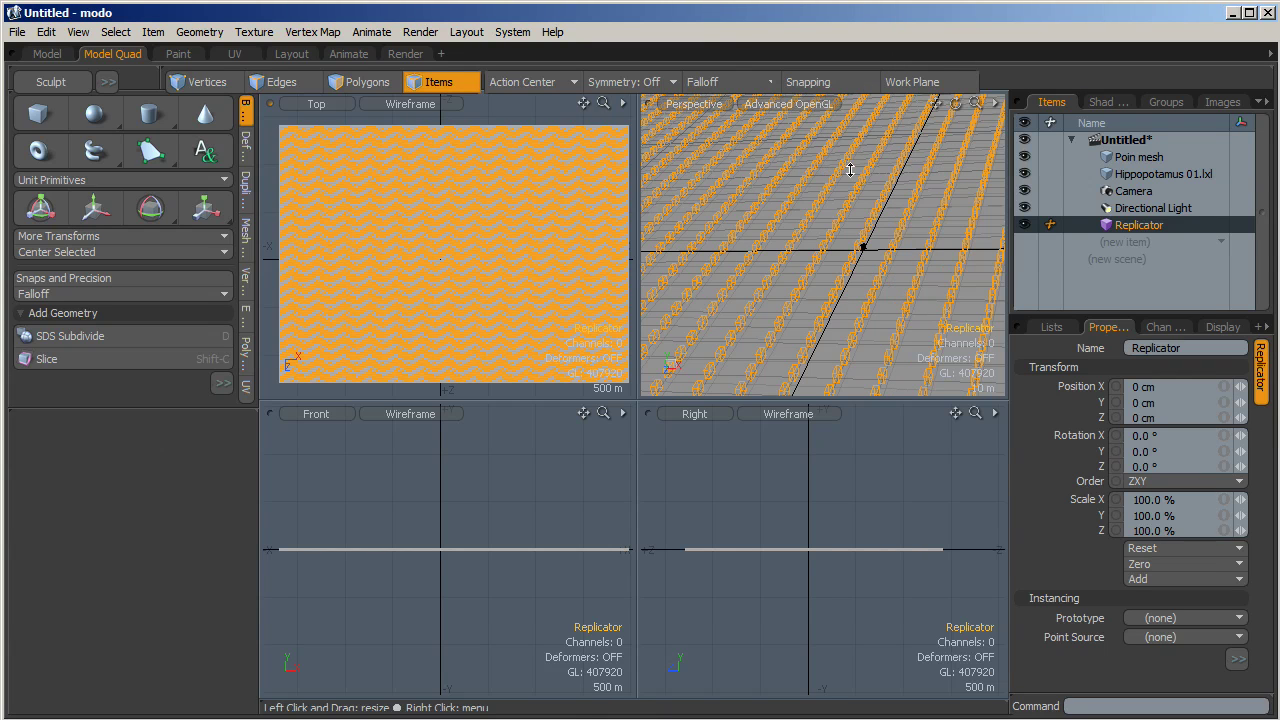
In the Render layout, turn off Blurry Reflection on the hippopotamus Body material using the Material Editor.
click(402, 55)
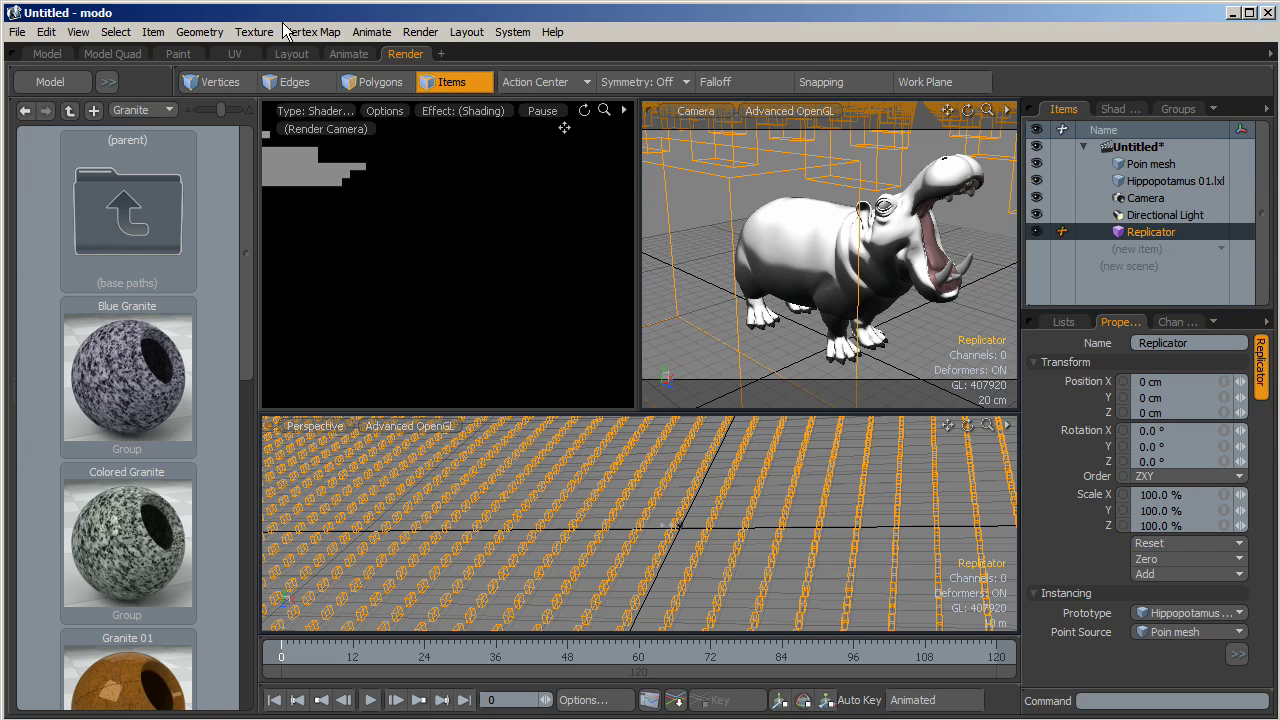
click(248, 38)
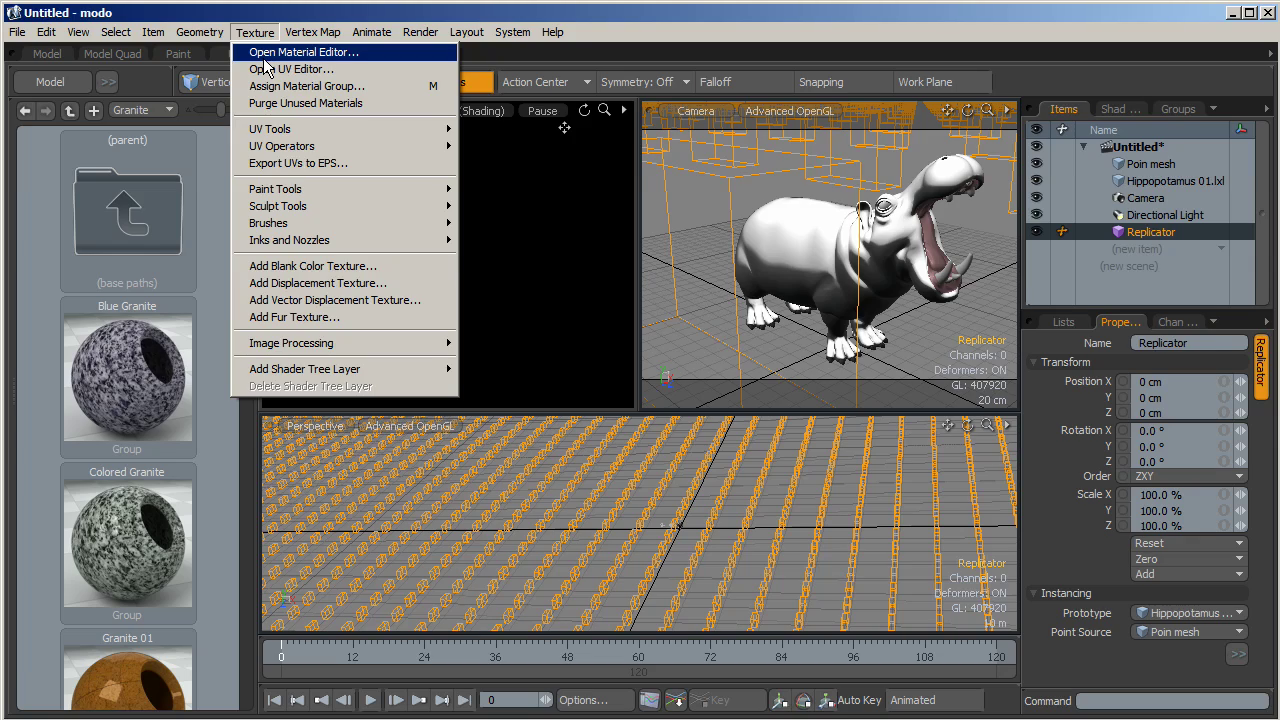
click(263, 53)
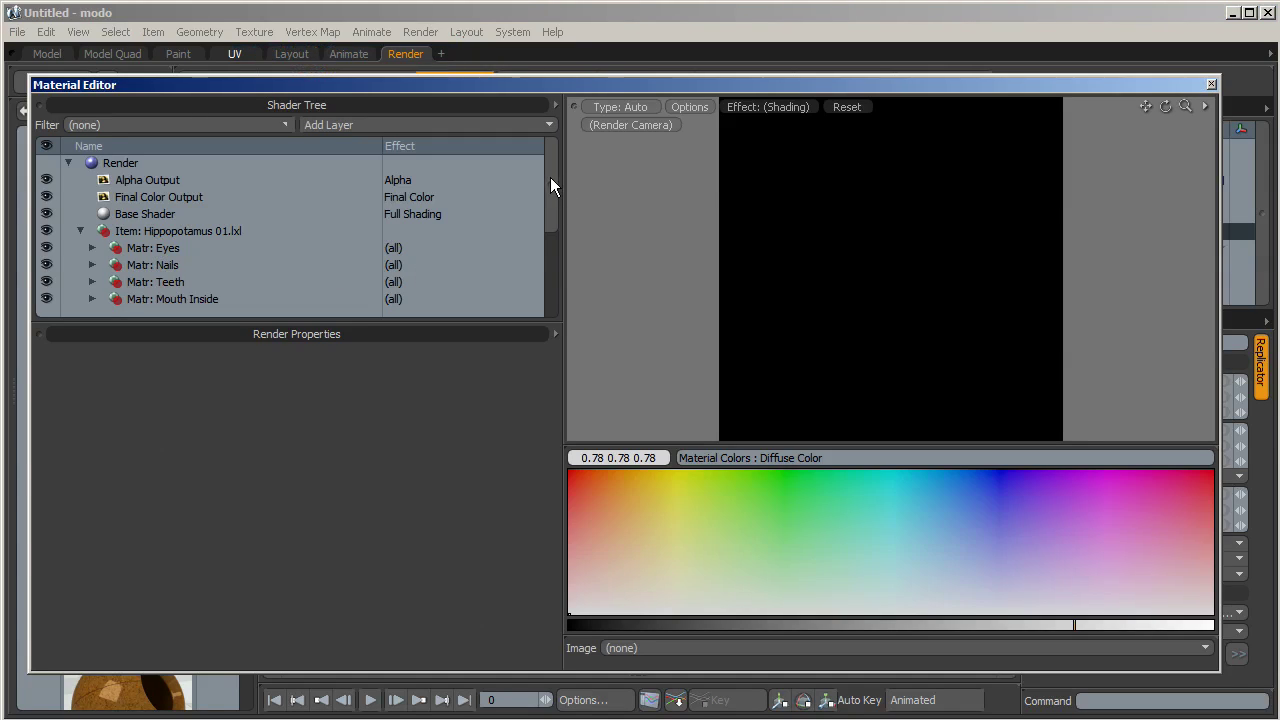
click(550, 262)
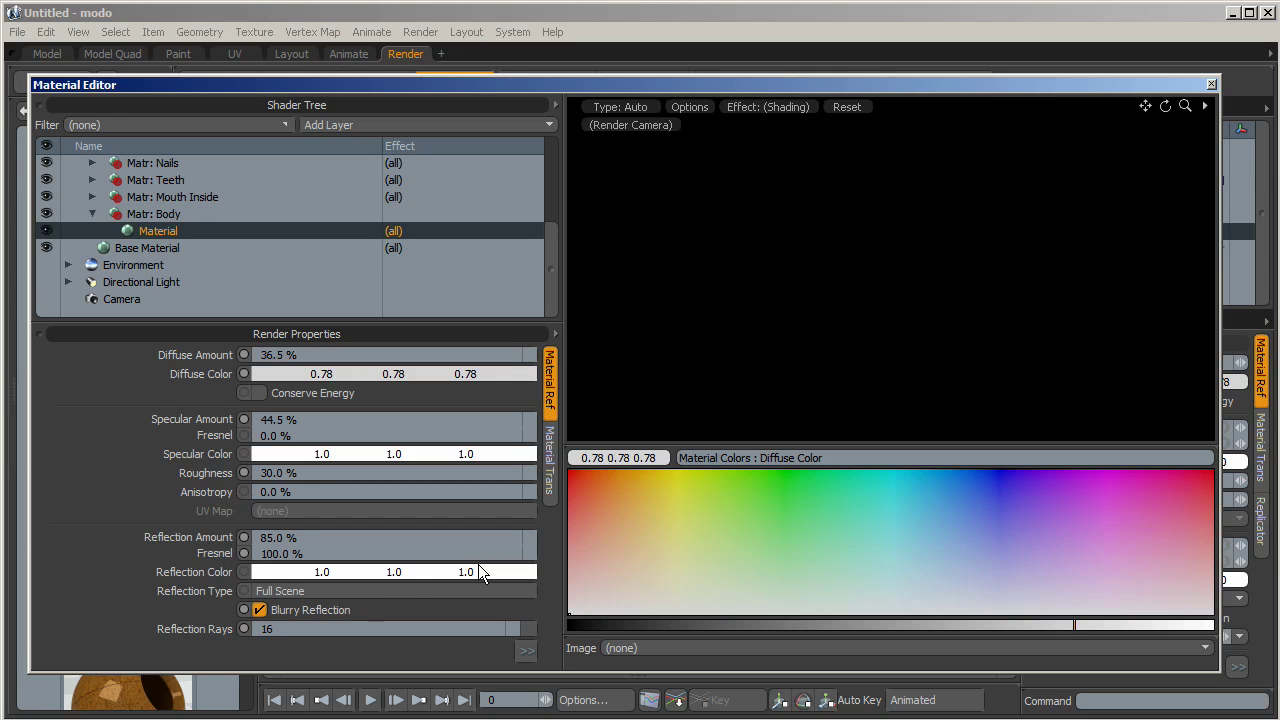
click(260, 610)
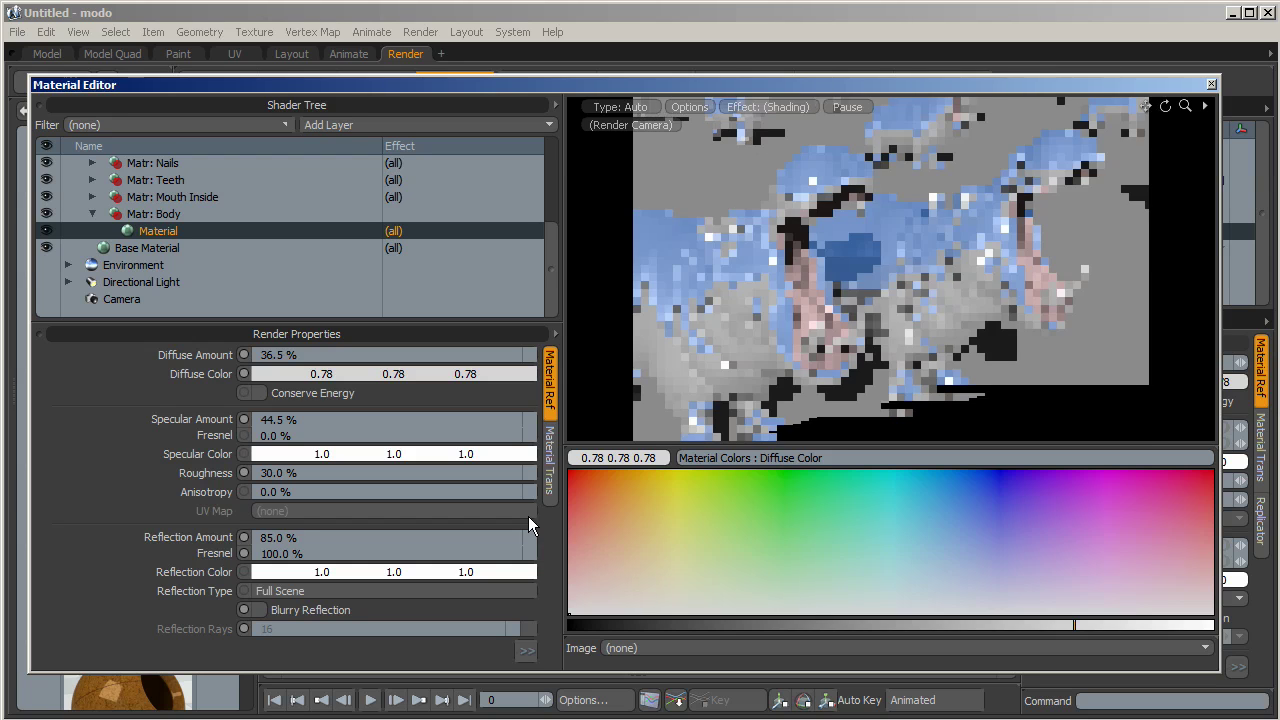
click(1212, 85)
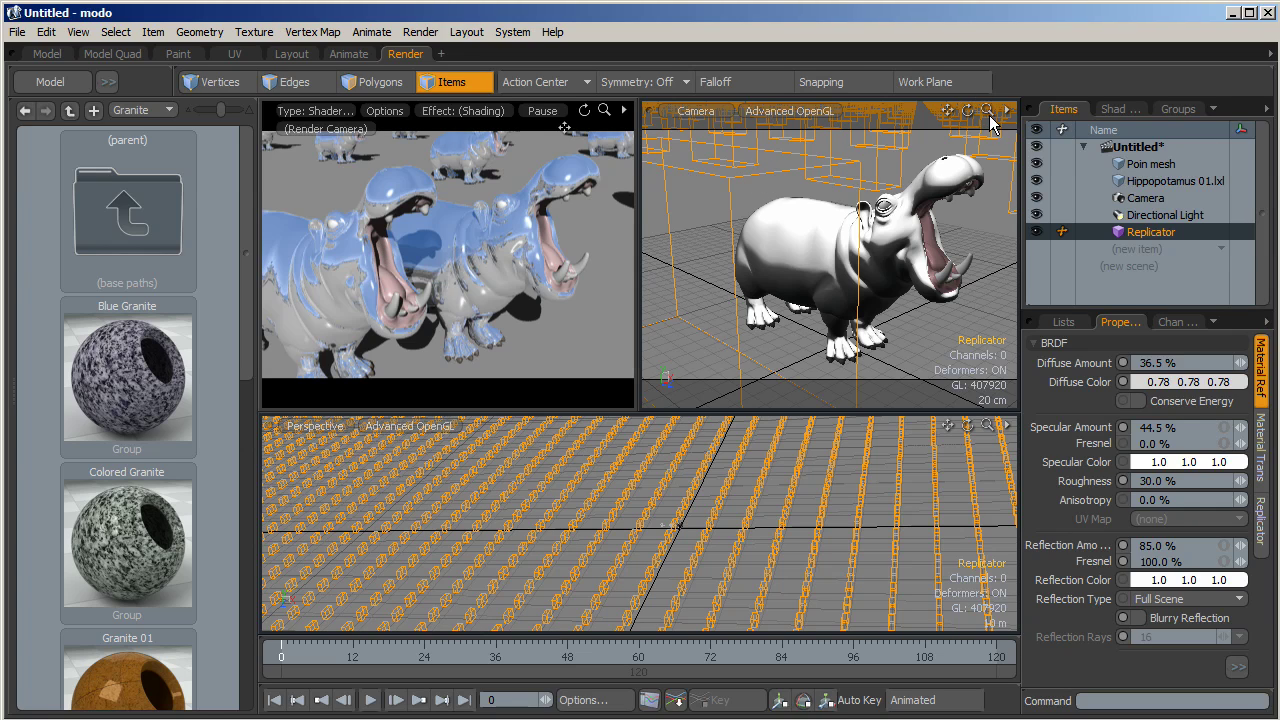
Dolly the render camera out over the whole field of replicas, then back in to frame rows of separate hippos.
drag(986, 109, 993, 144)
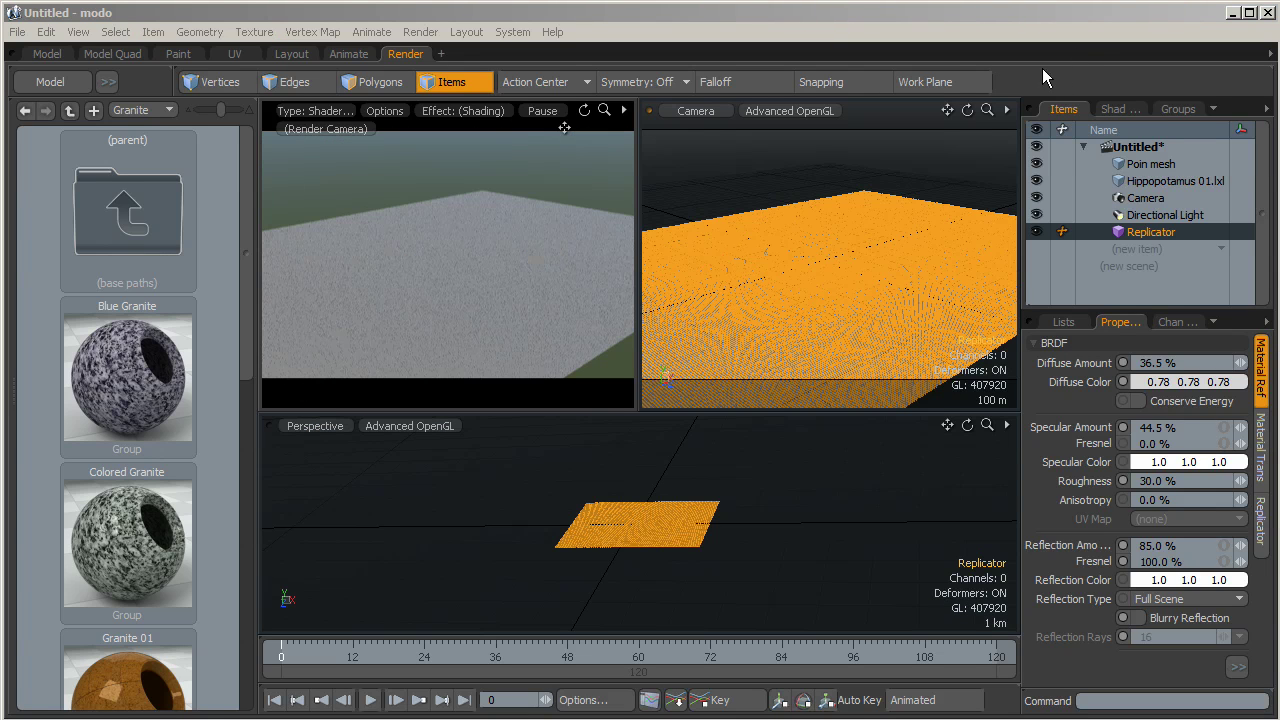
drag(987, 110, 1113, 104)
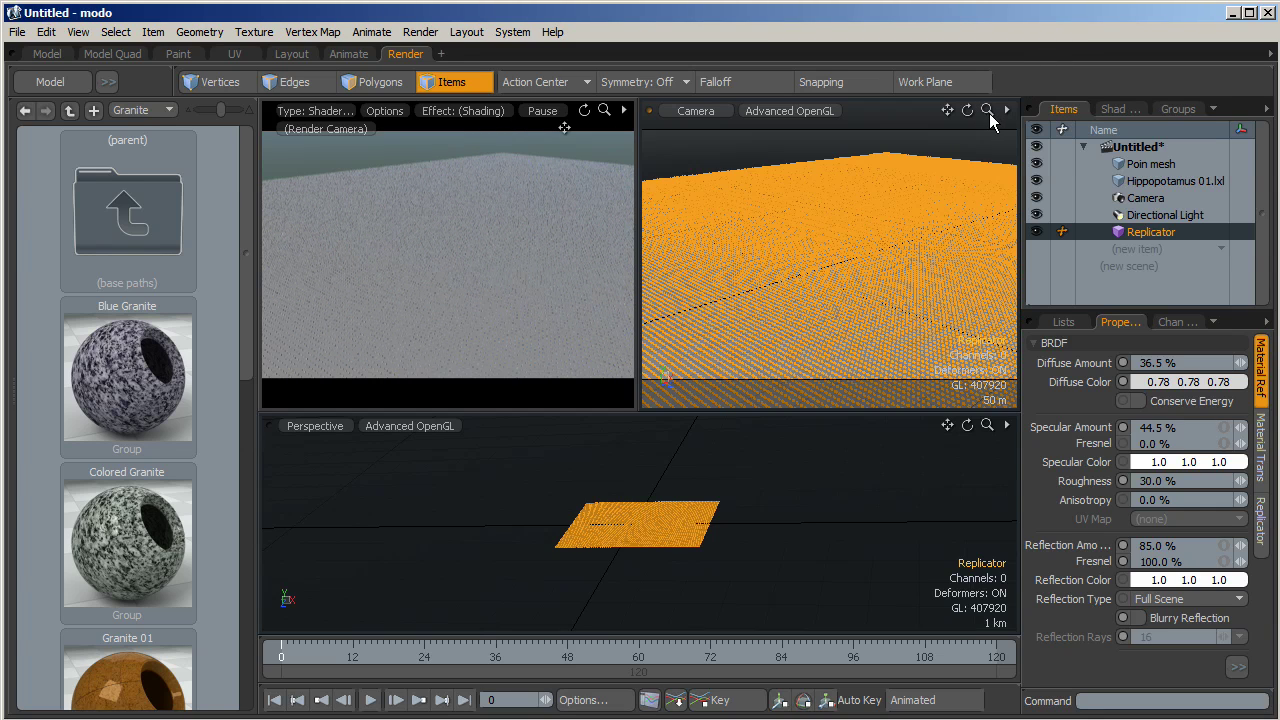
drag(988, 110, 984, 114)
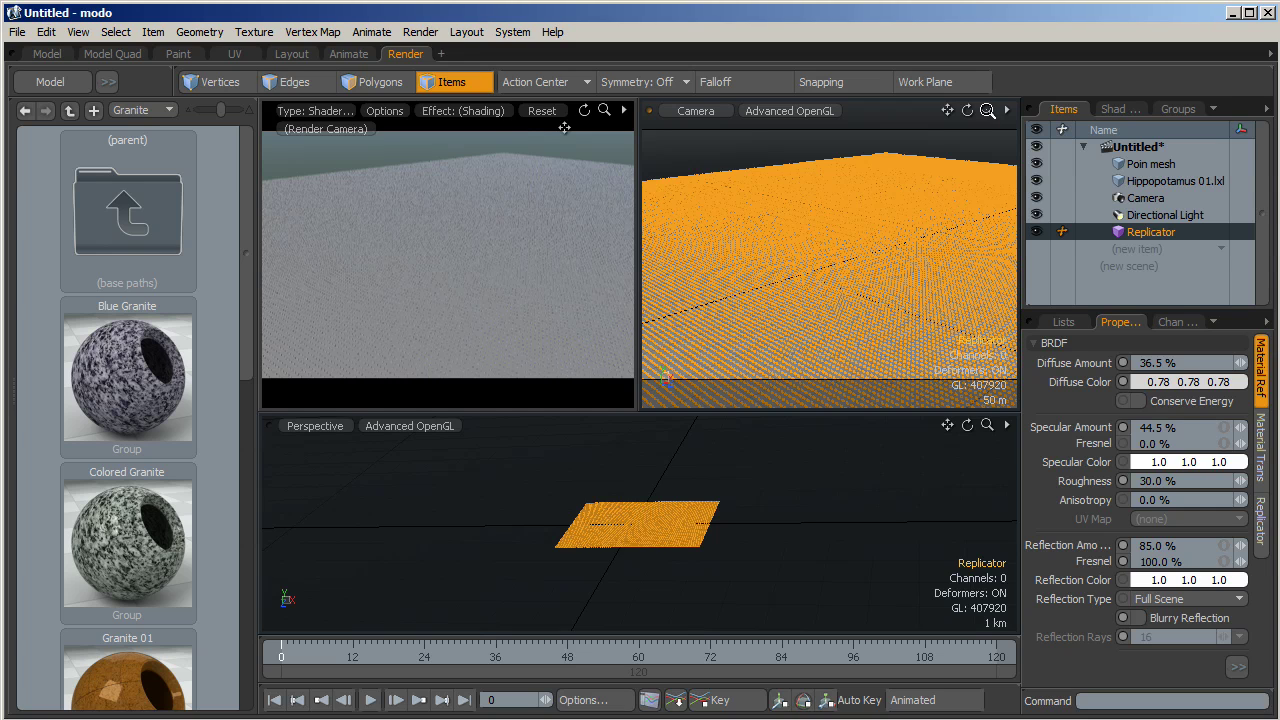
drag(988, 110, 986, 138)
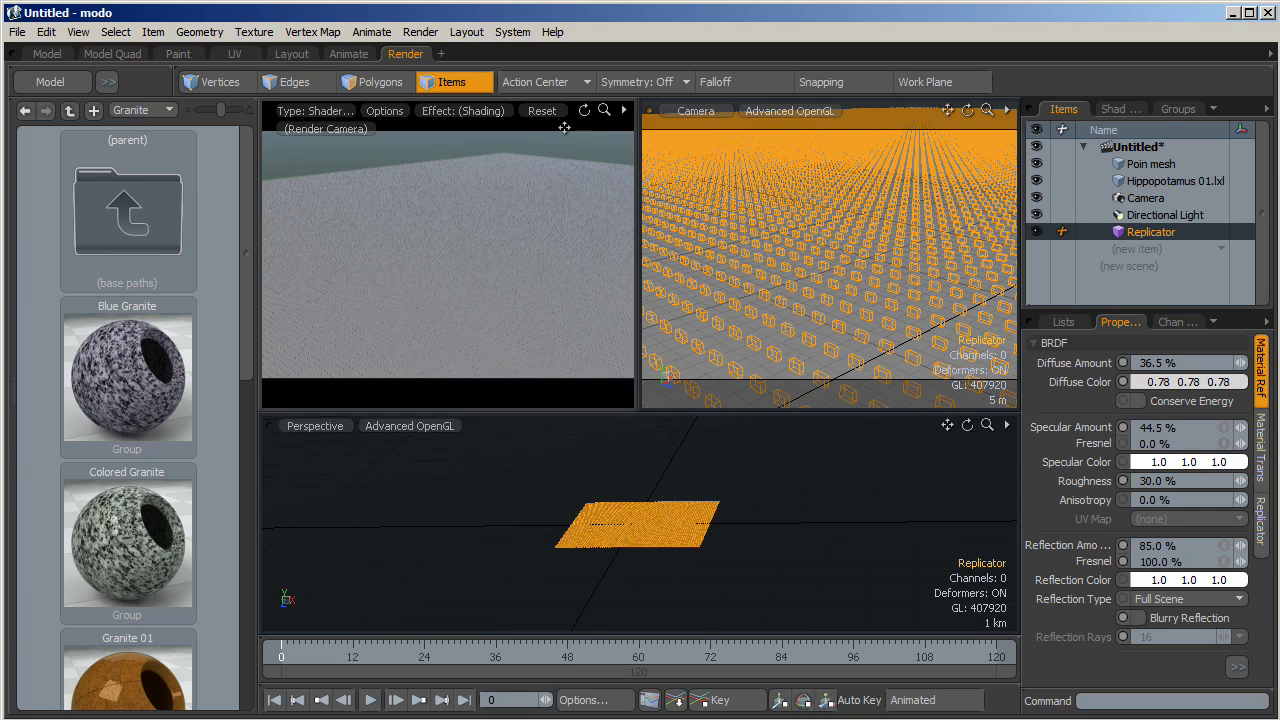
drag(987, 110, 1052, 110)
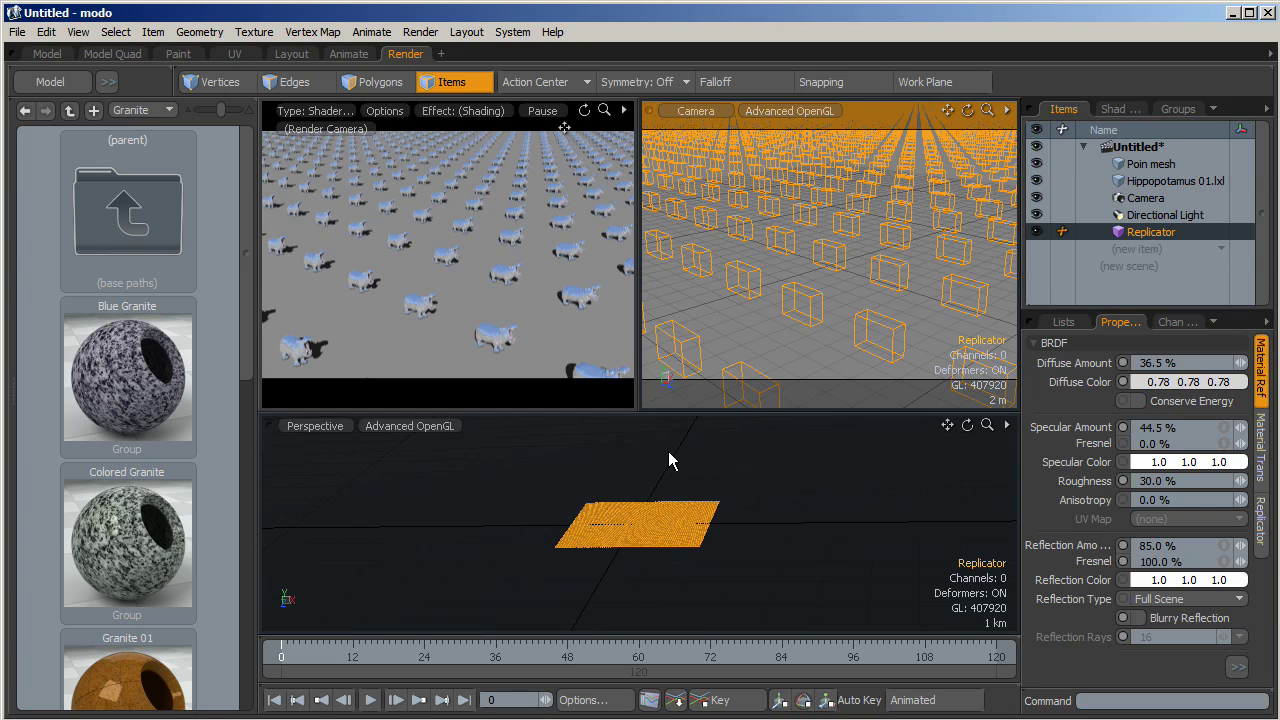
Set the Replicator's Source Mode to Use Polygons, with Poin mesh as its Point Source.
right_click(1164, 236)
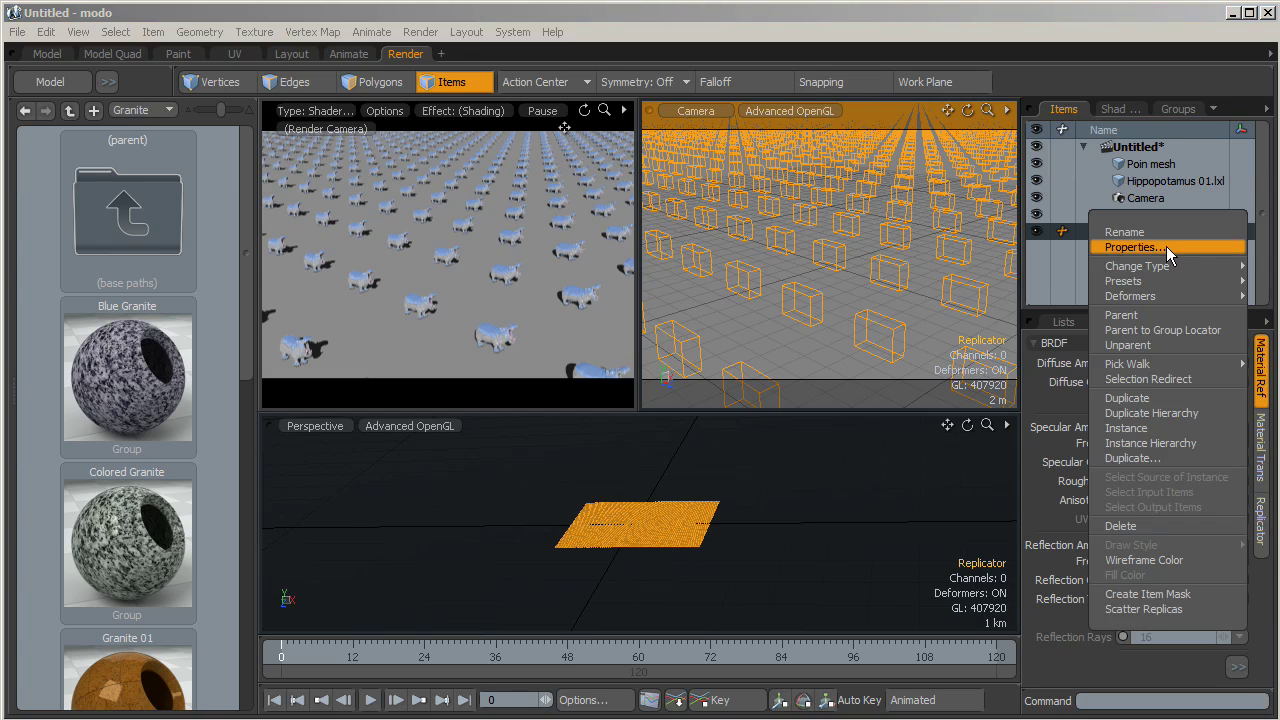
click(1165, 247)
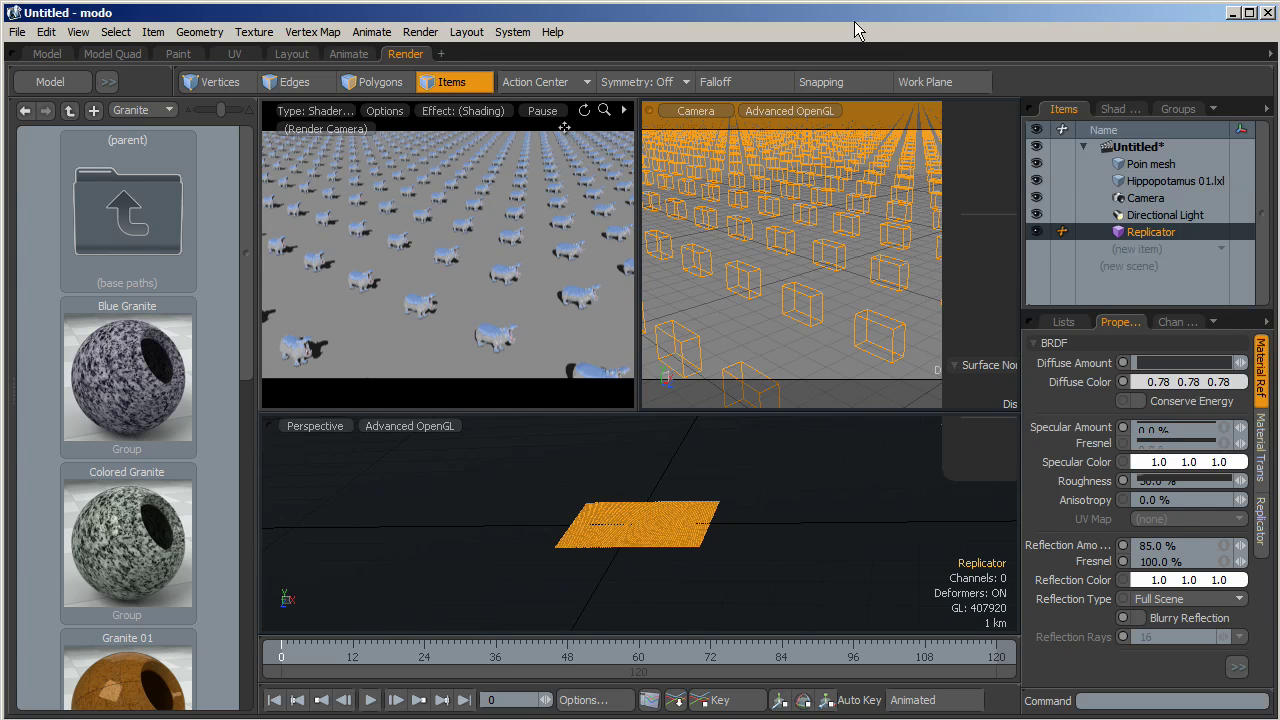
right_click(1137, 231)
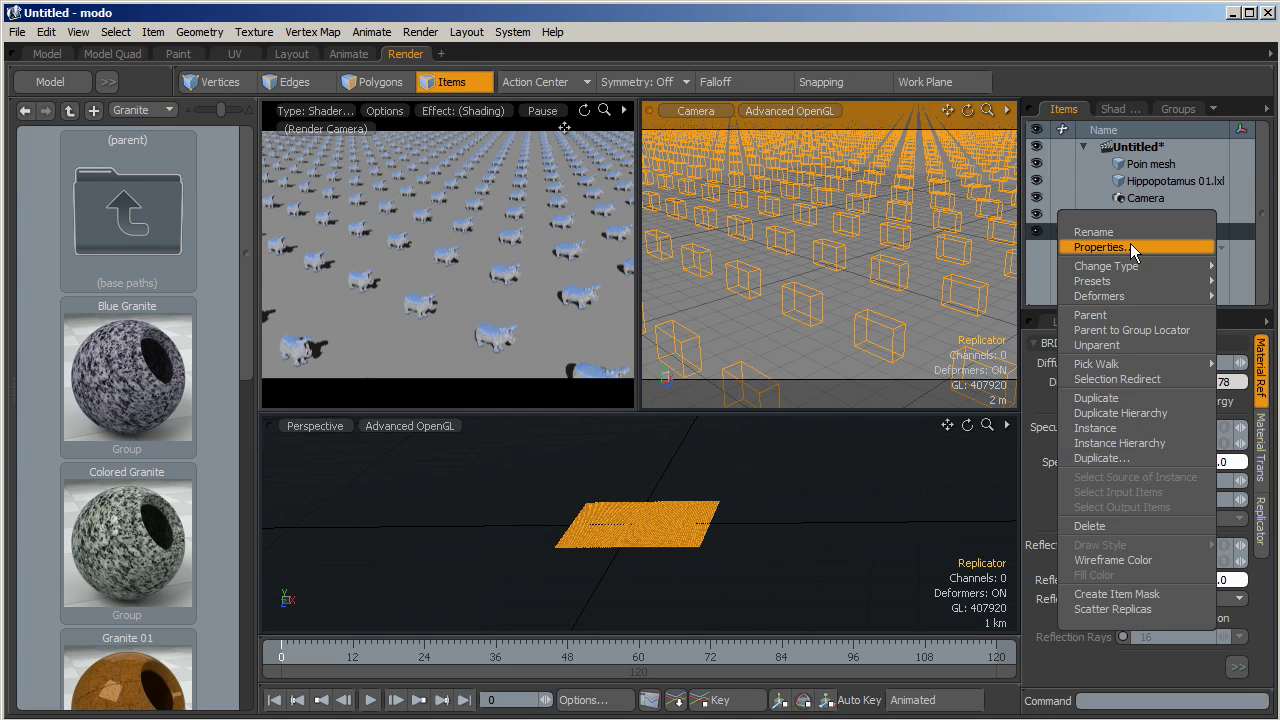
click(1135, 248)
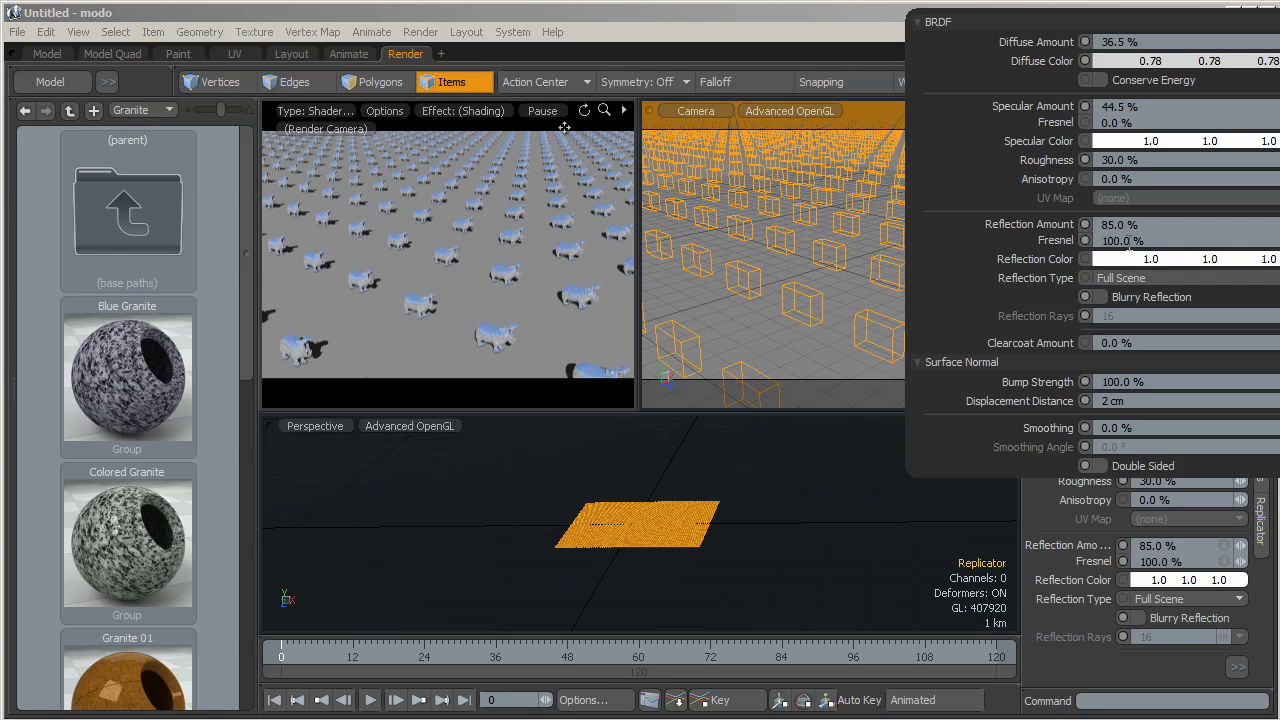
click(1279, 270)
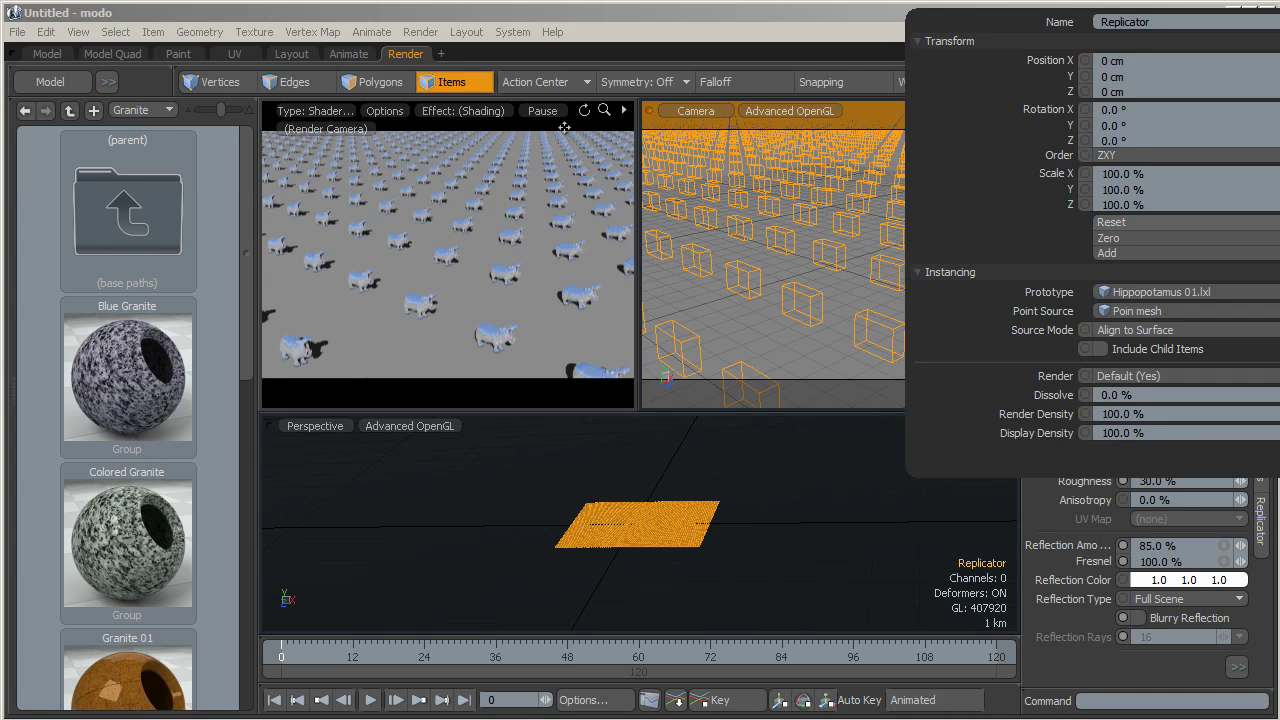
click(1135, 312)
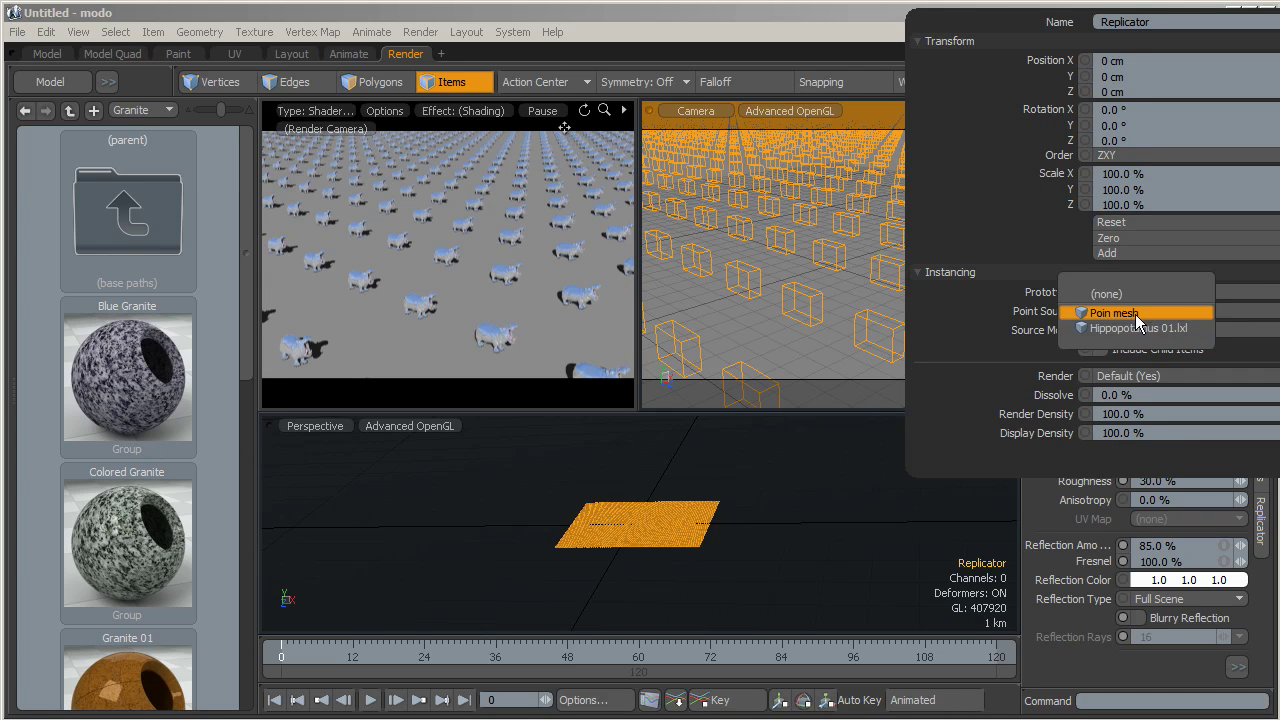
click(1110, 328)
click(1108, 330)
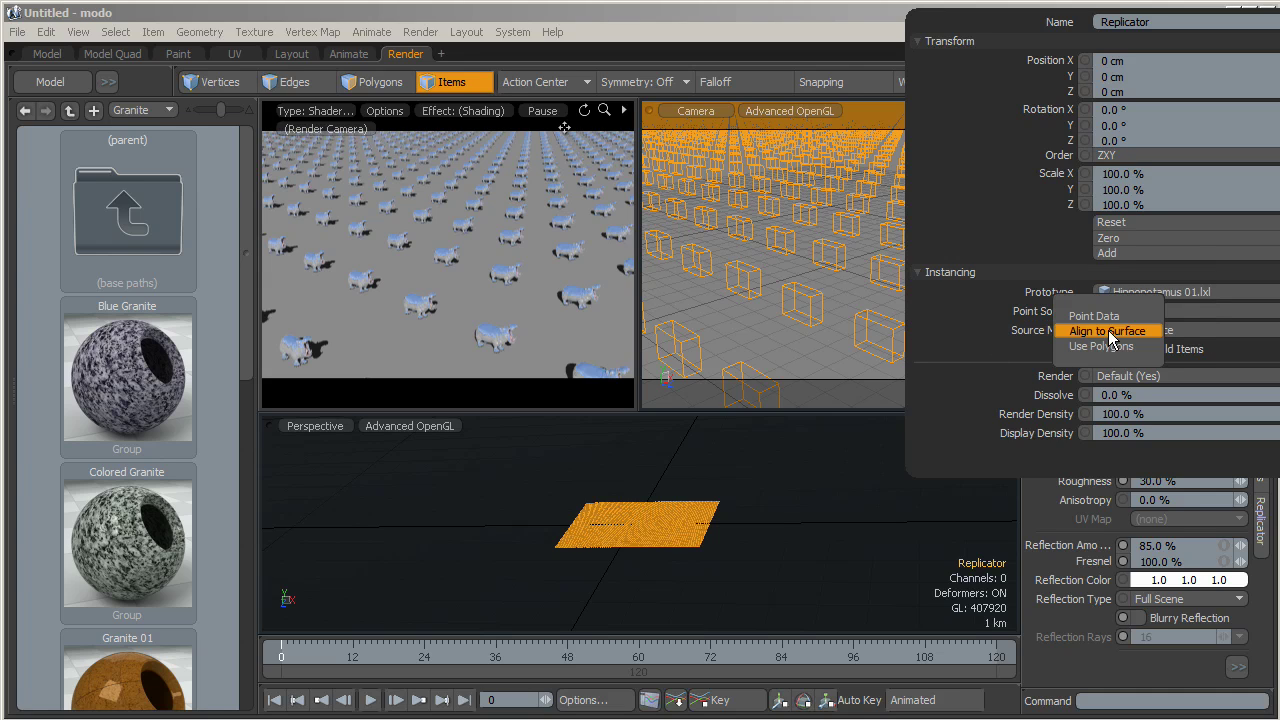
click(1107, 346)
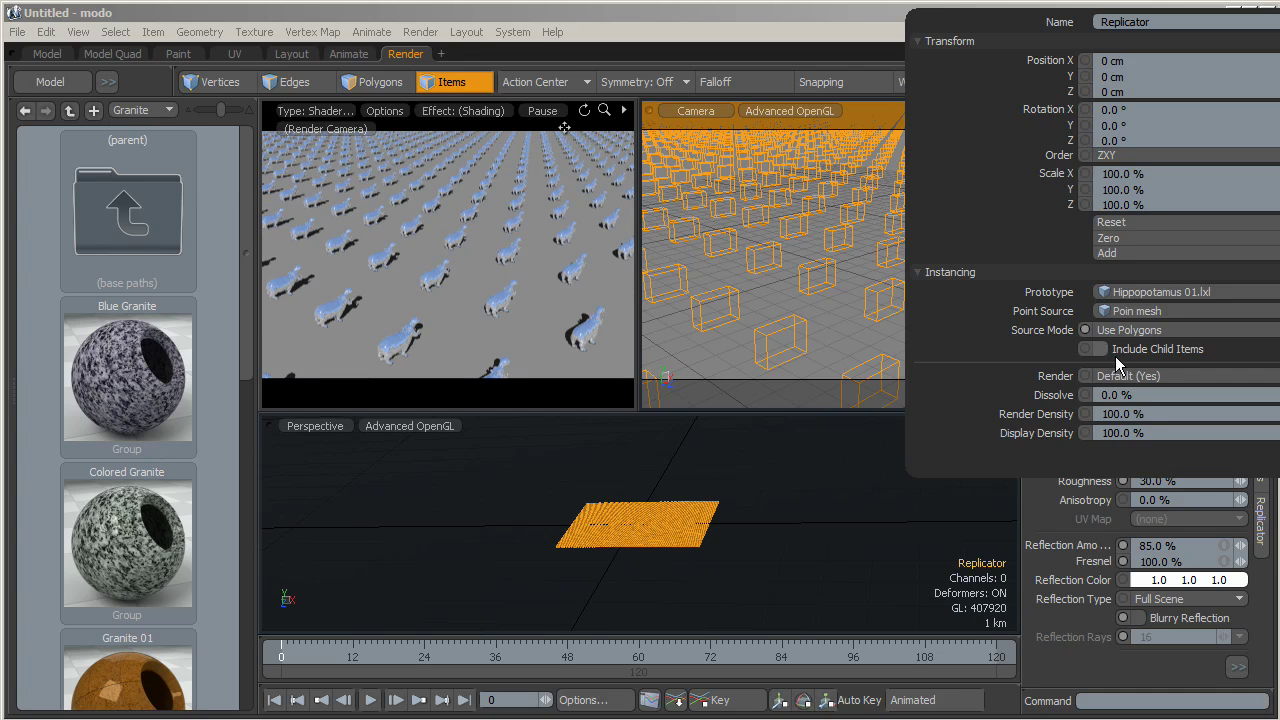
Vary the replicas with a Random Twist Y of 360° and a Random Scale X of 85%, keeping Uniform Scale on.
click(917, 41)
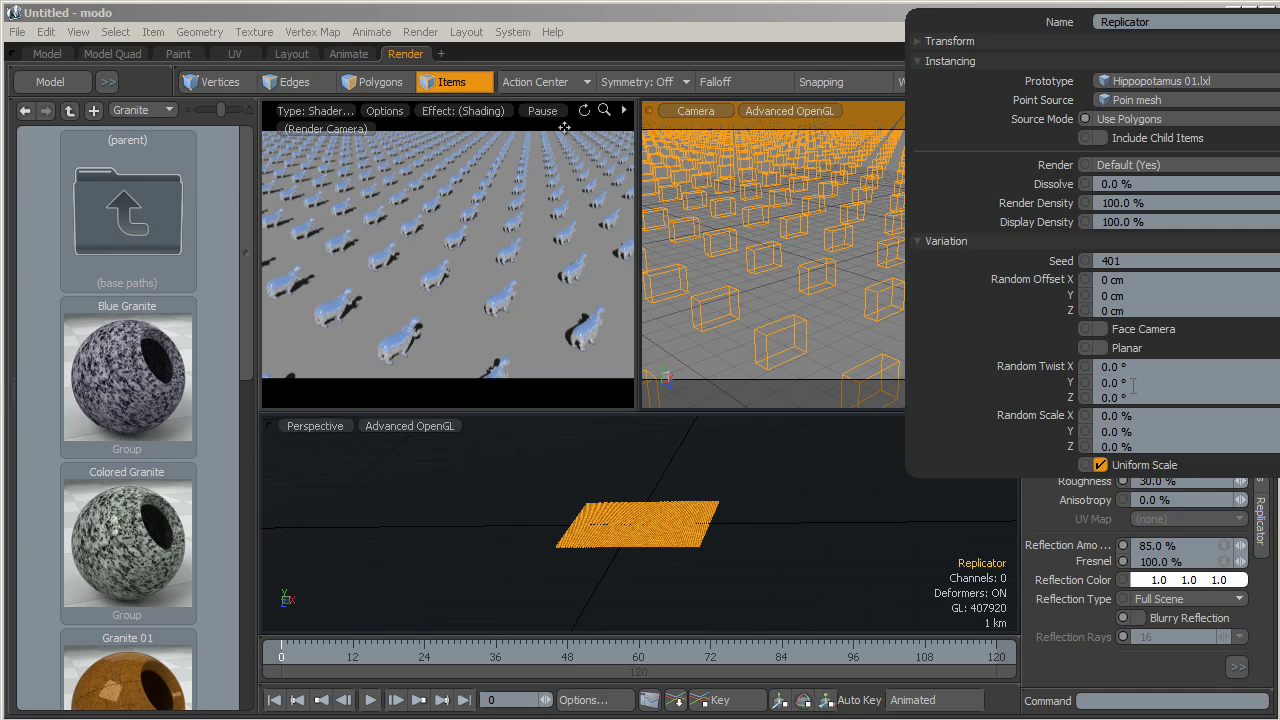
click(1134, 383)
text(360)
key(Return)
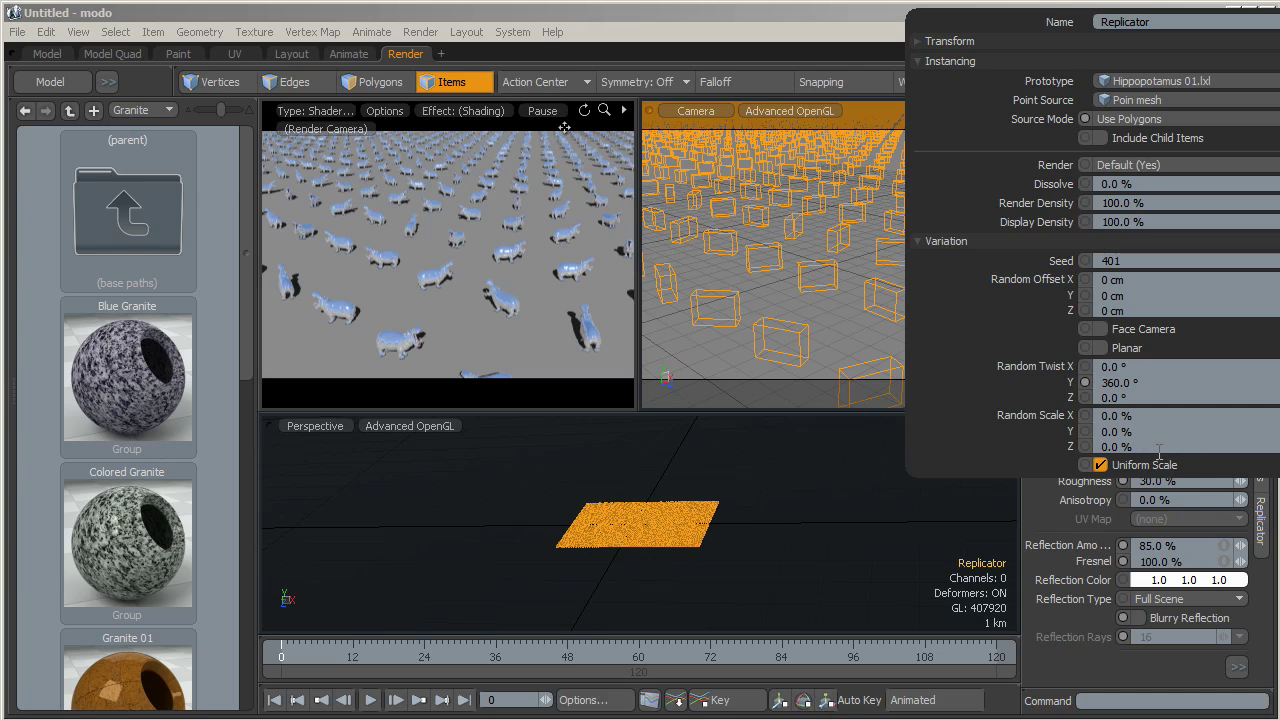
click(1120, 415)
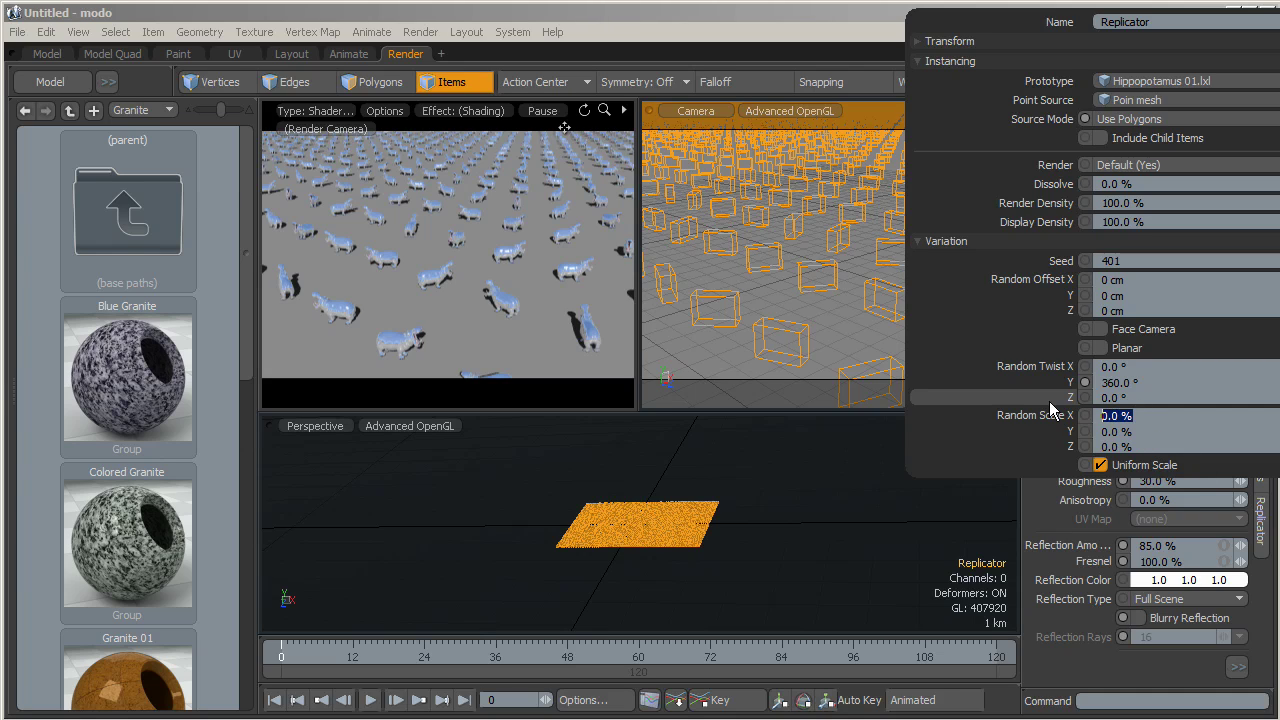
text(85)
key(Return)
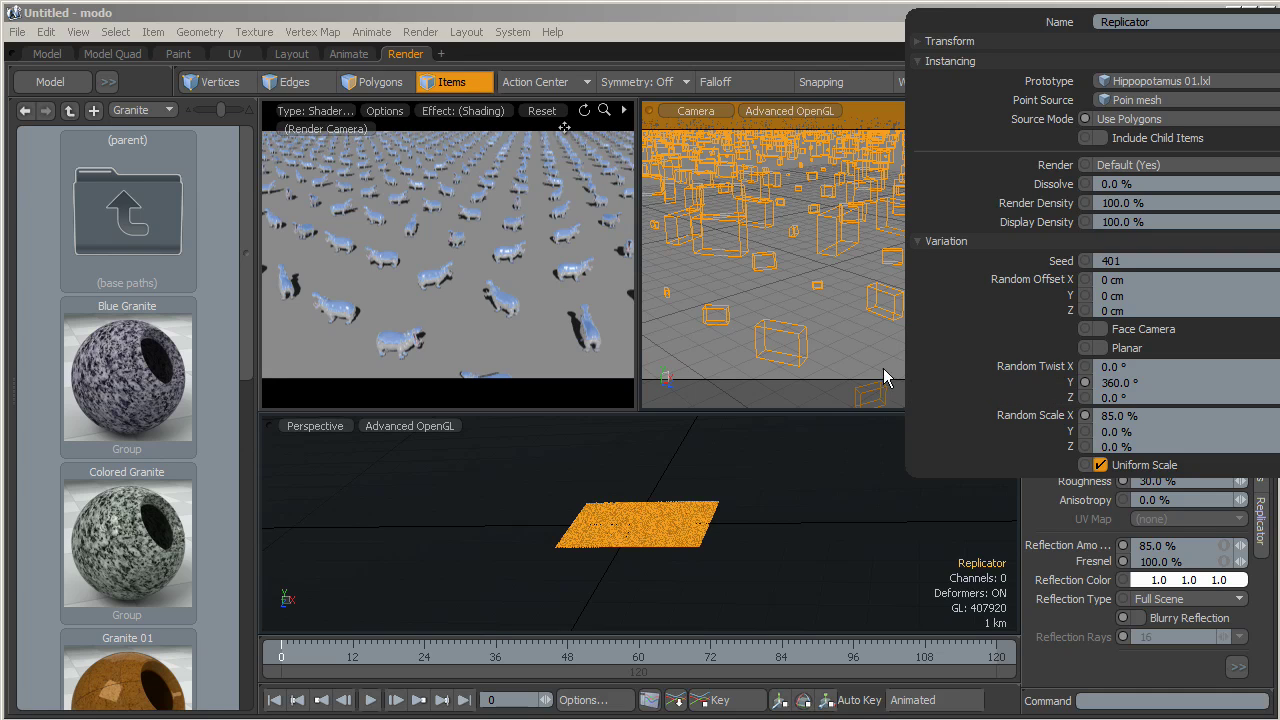
Rotate the render camera down to a low, near-ground view looking across the hippos toward the horizon.
click(665, 303)
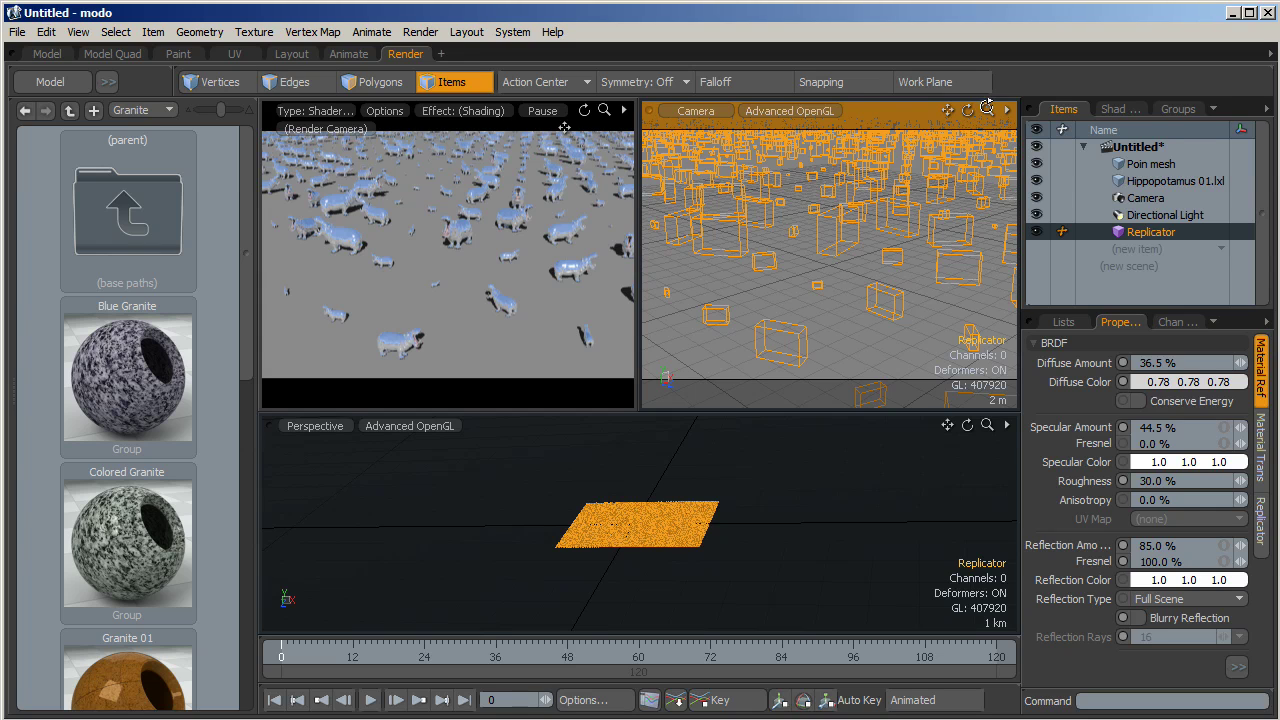
drag(967, 110, 963, 36)
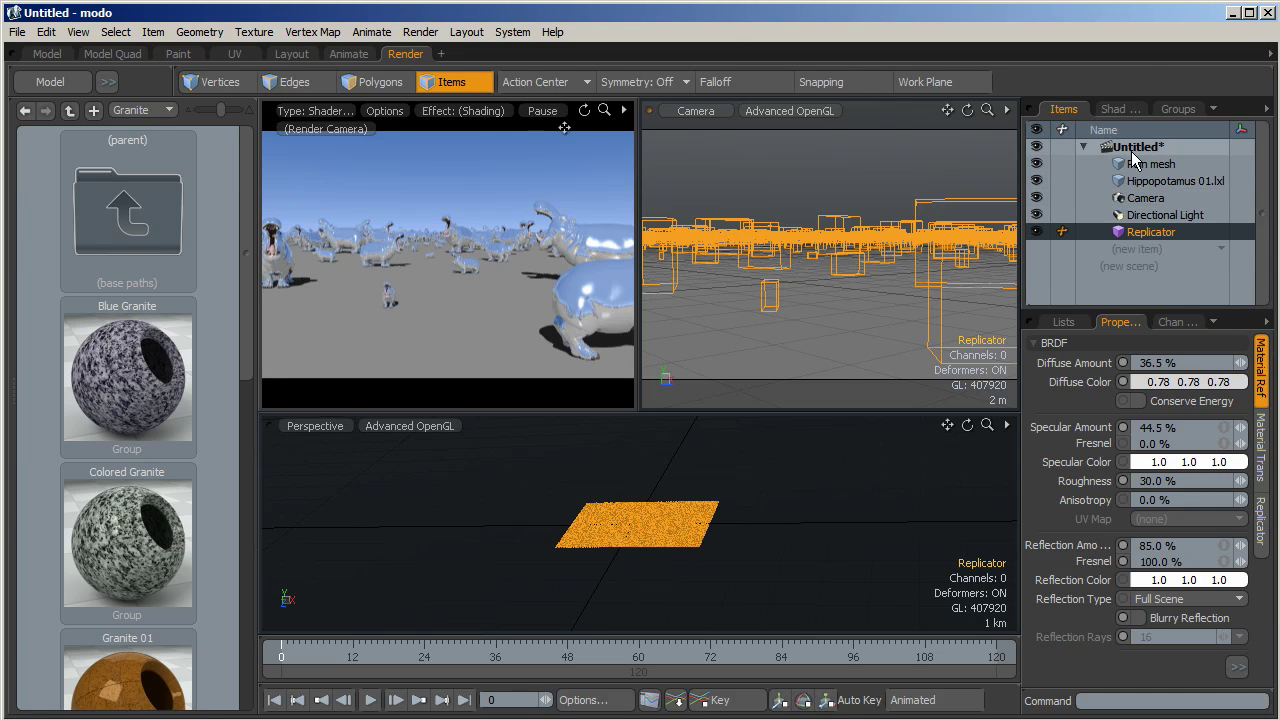
Enable Physical Sun on the Directional Light.
click(1151, 216)
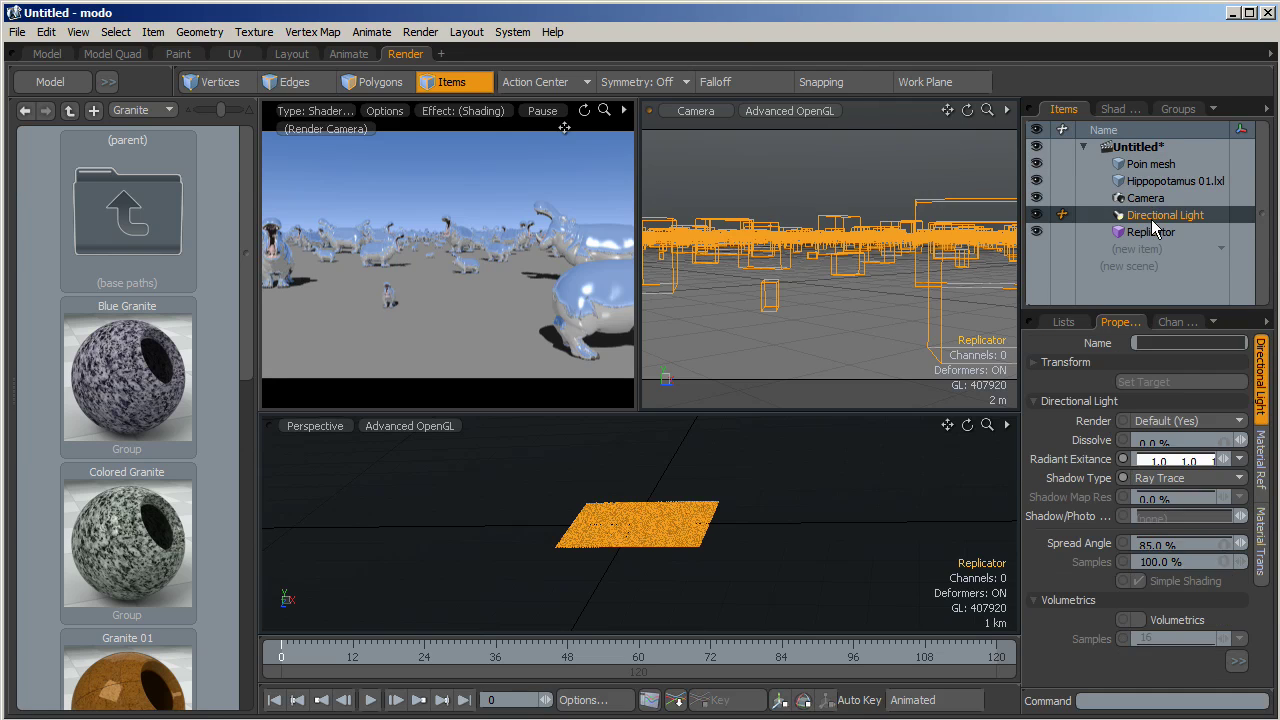
click(1035, 401)
click(1138, 537)
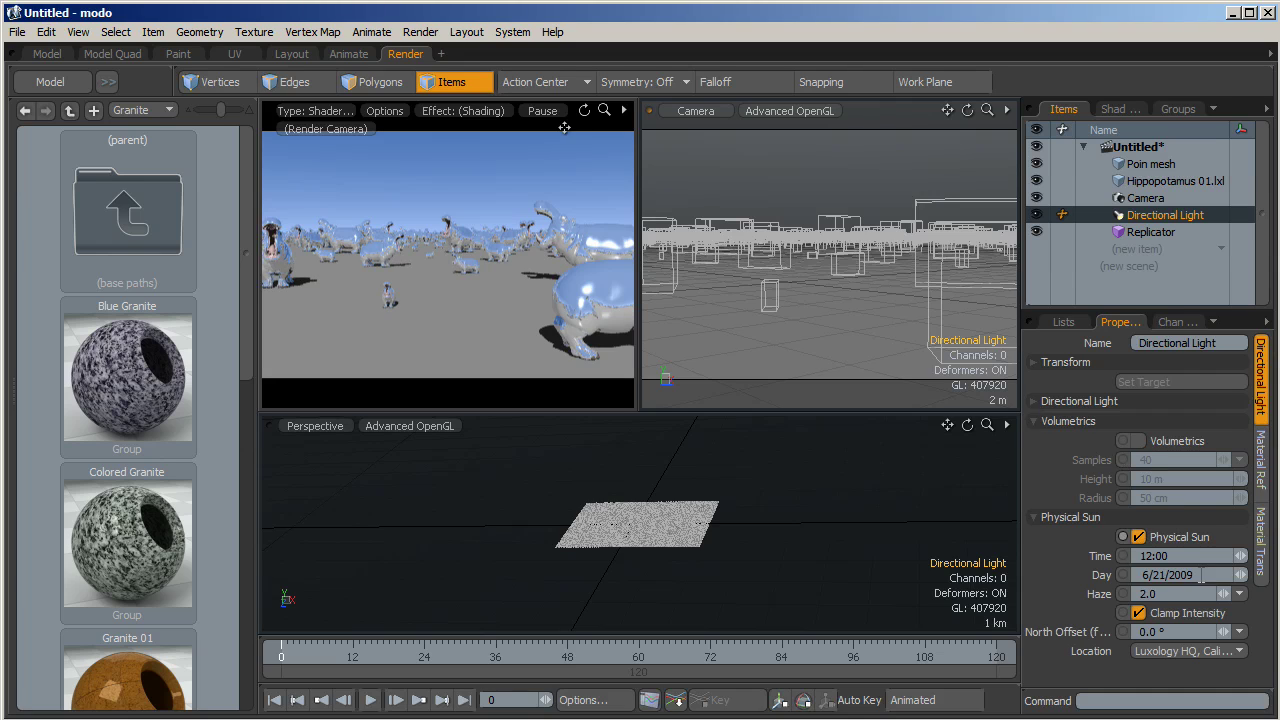
click(1160, 556)
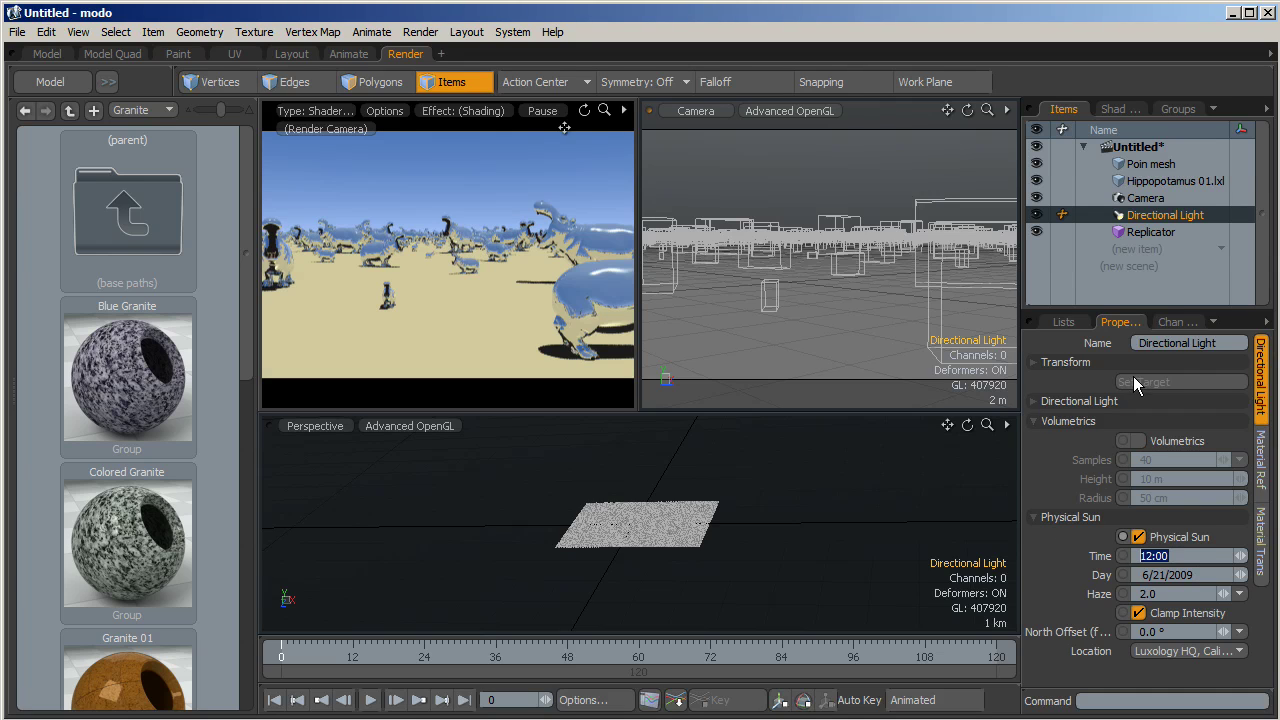
Change the Environment Material's Environment Type to Physically-based Daylight.
click(1120, 109)
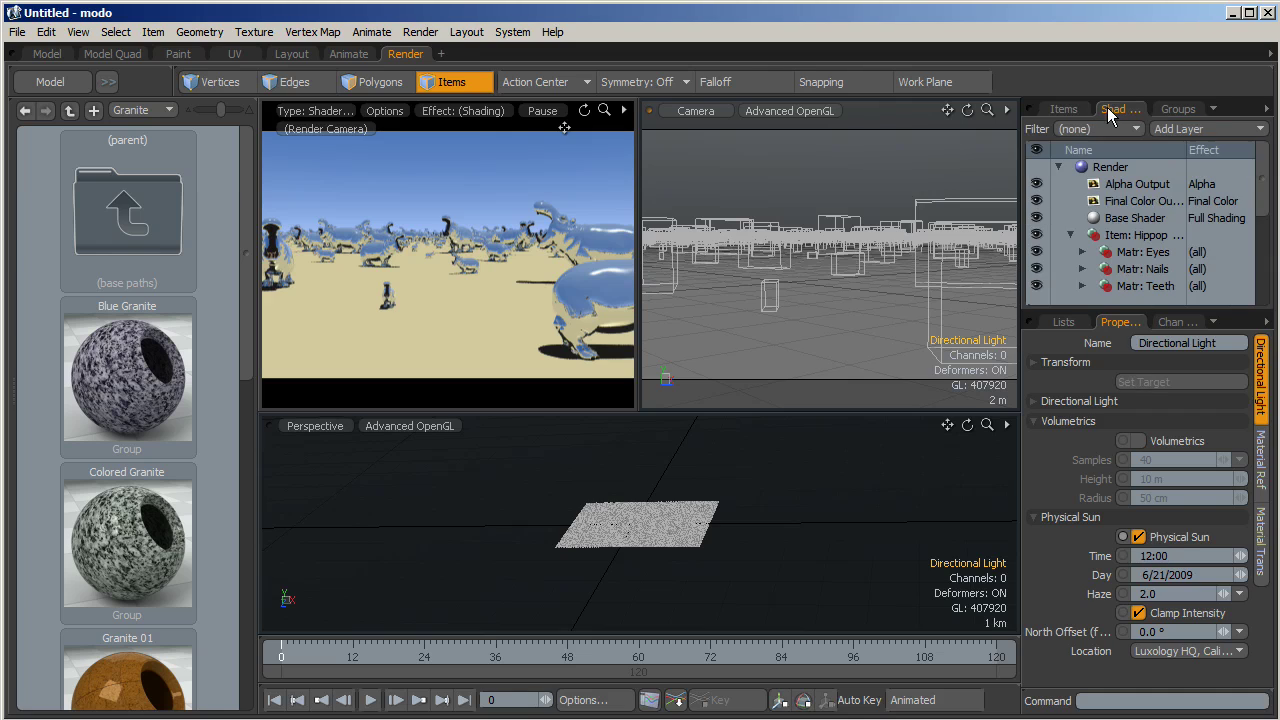
click(1059, 167)
click(1059, 184)
click(1125, 203)
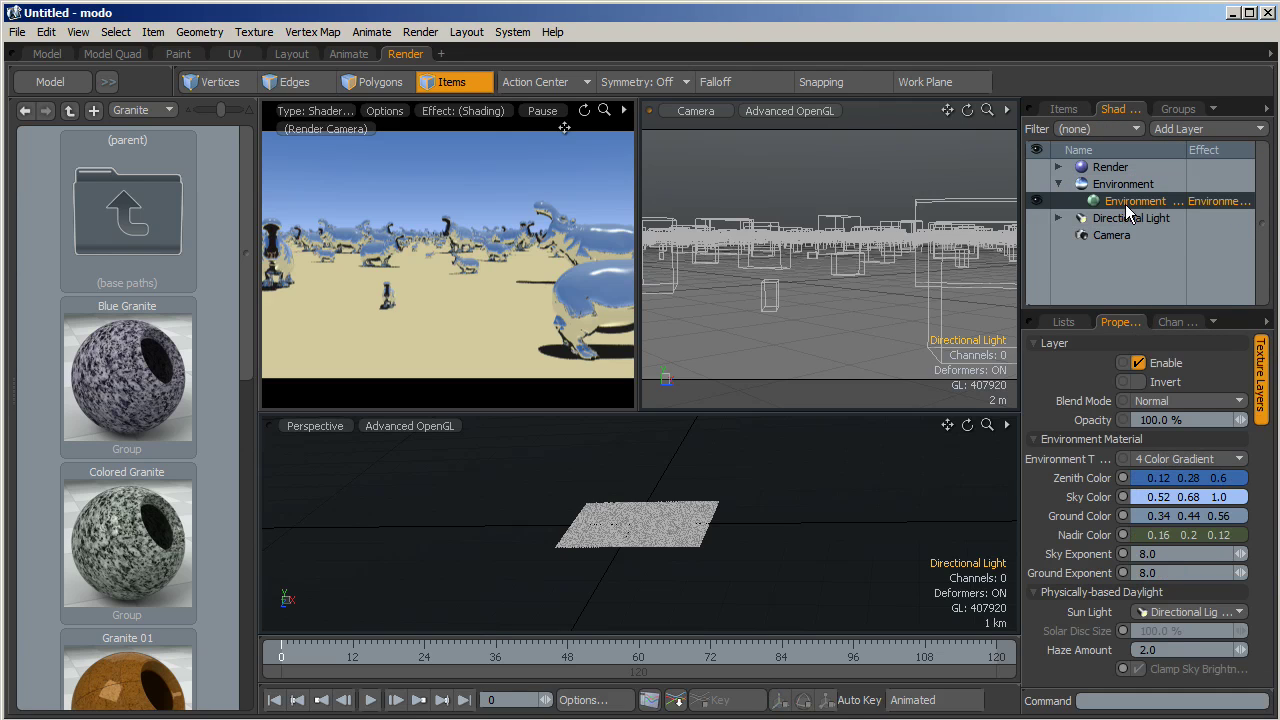
click(1241, 462)
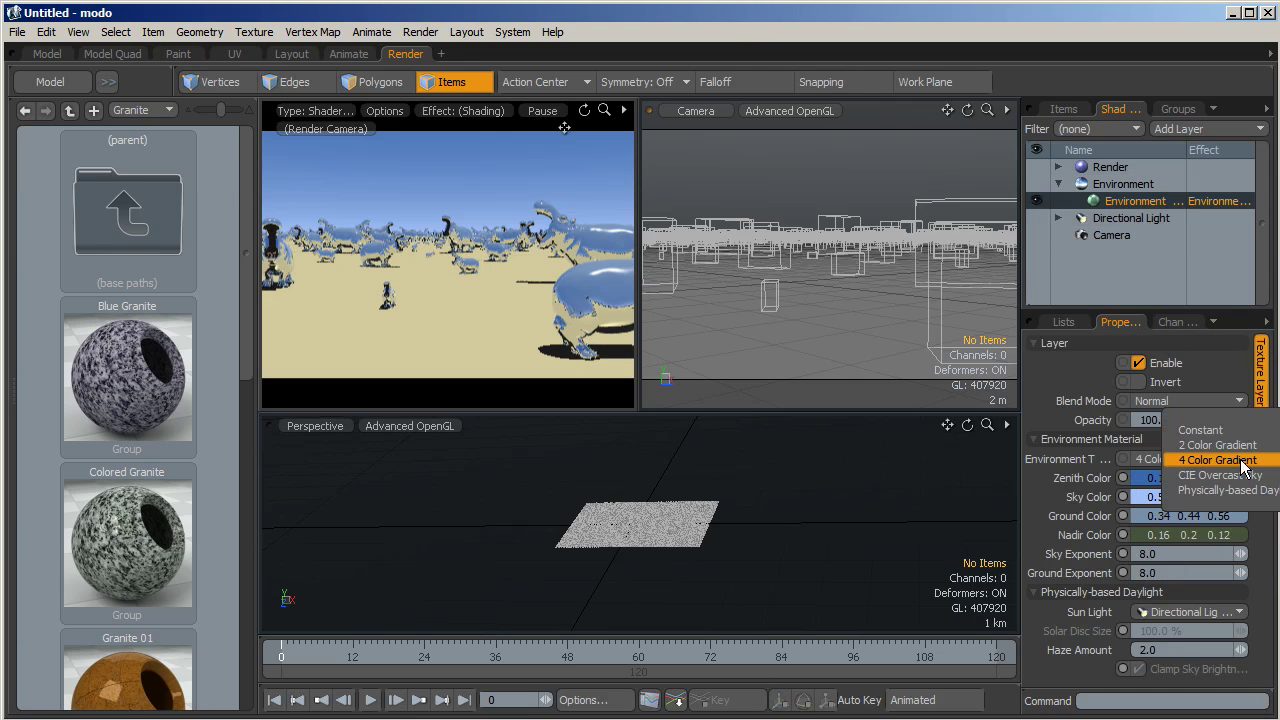
click(1218, 490)
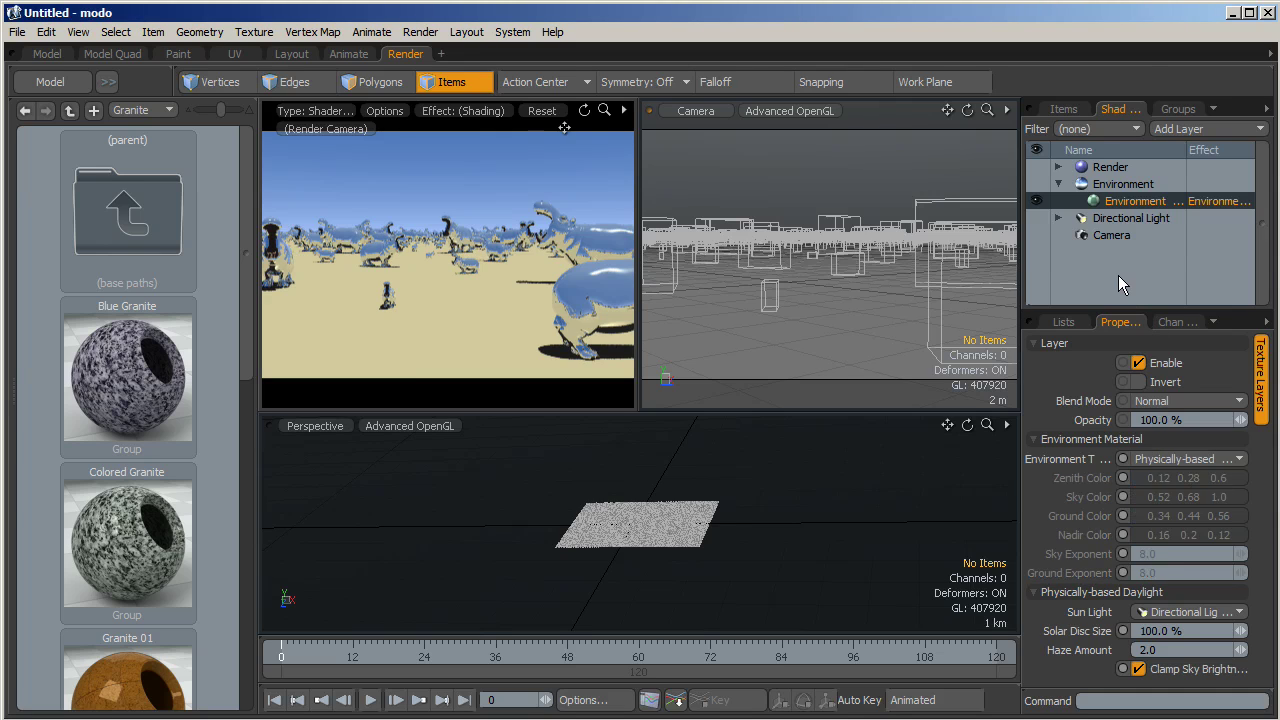
Set the Directional Light's Physical Sun Time to 07:00 and its Haze to 0.2.
click(1062, 110)
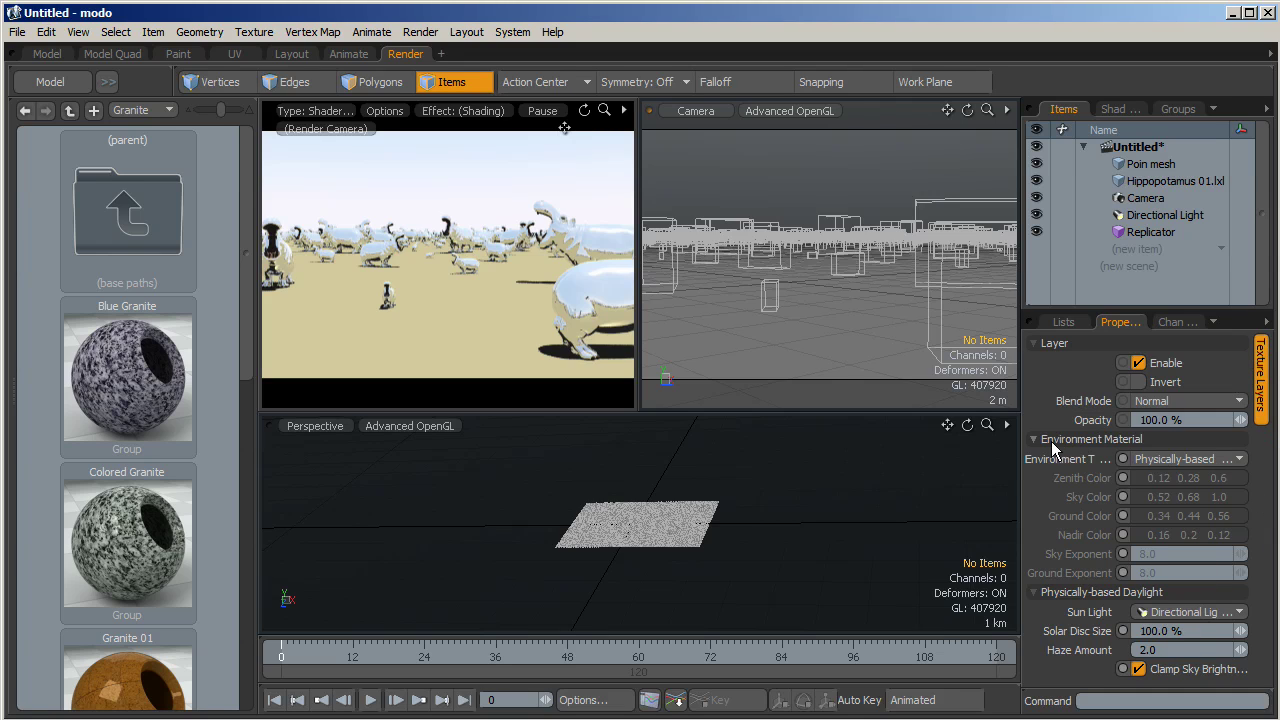
click(1155, 213)
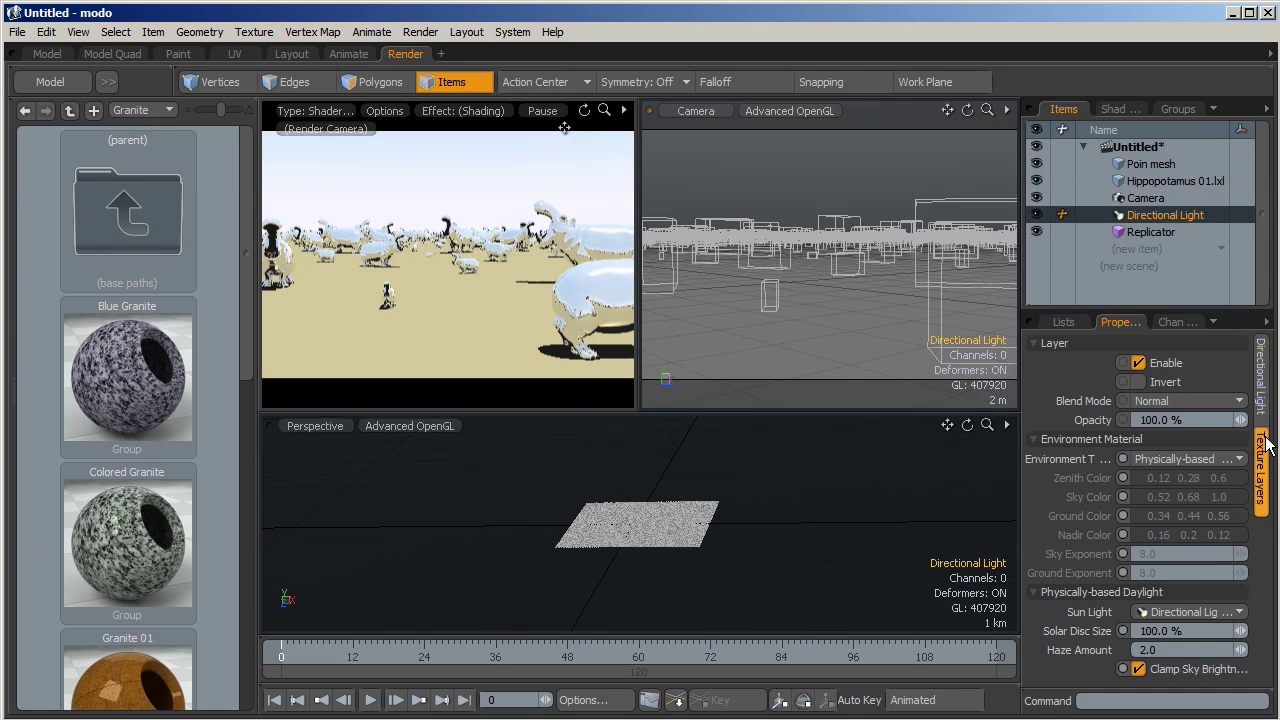
click(1260, 380)
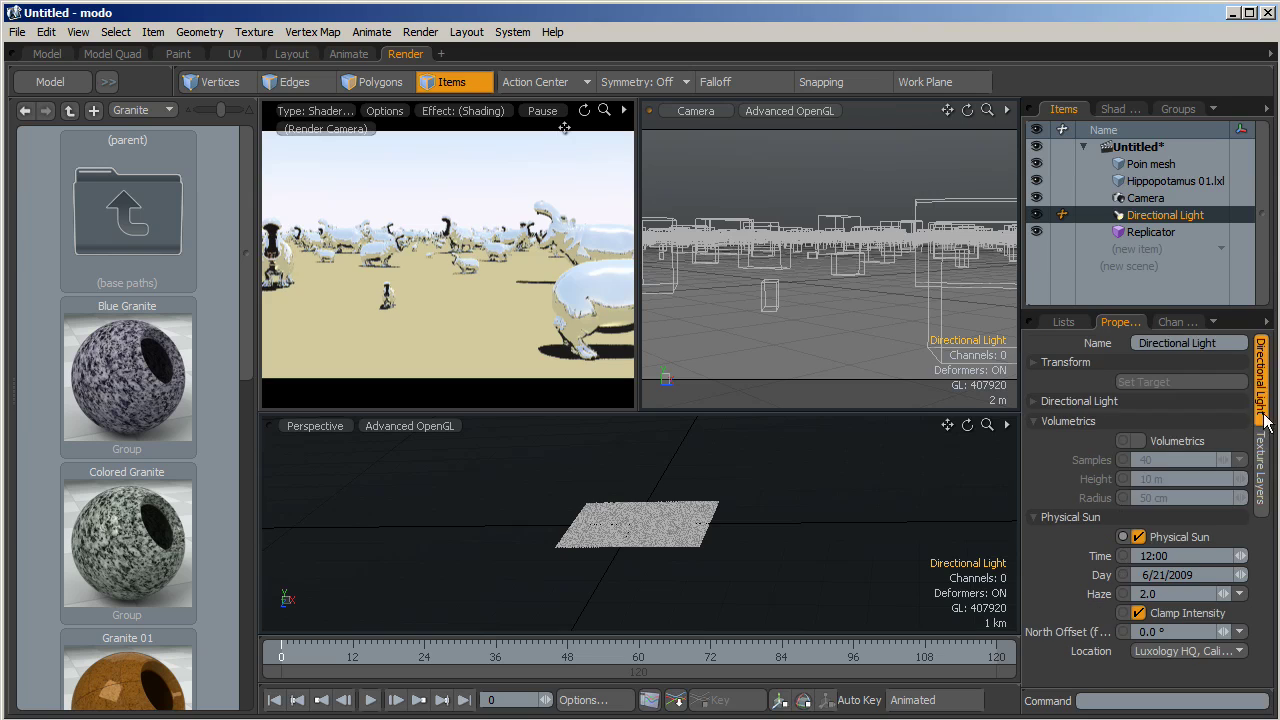
click(1181, 556)
text(7)
key(Return)
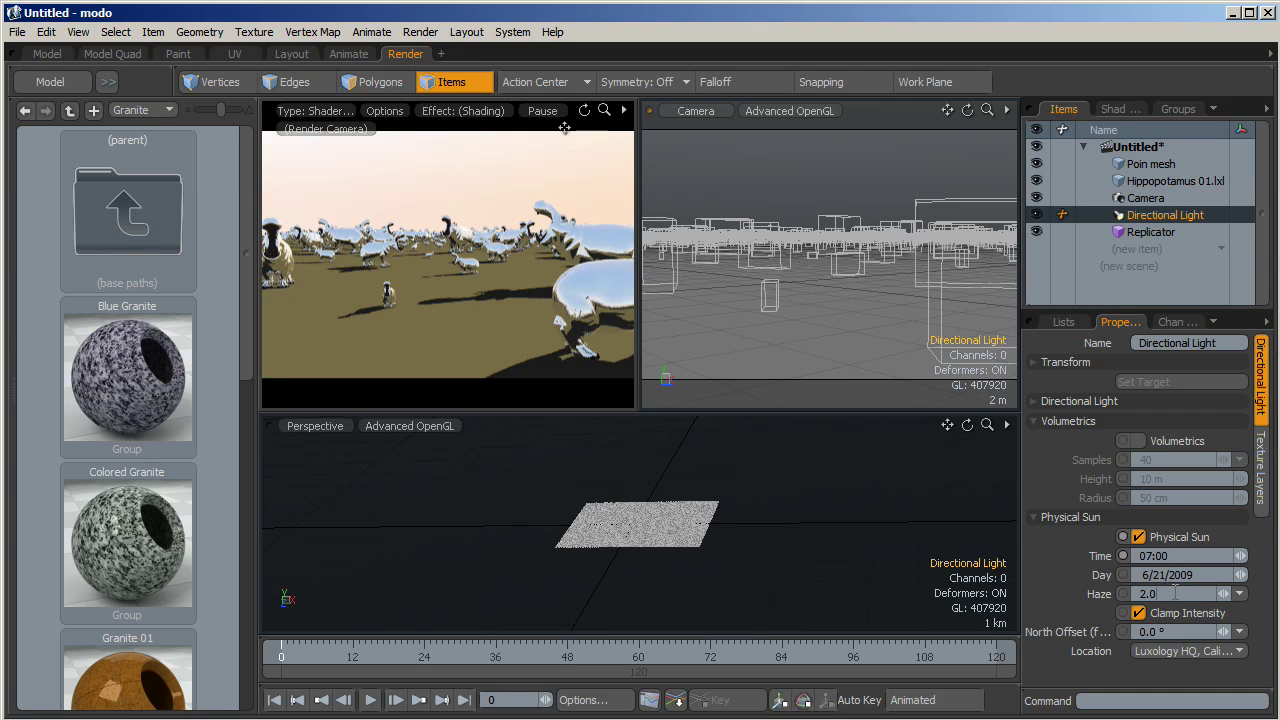
click(1178, 593)
text(0.2)
key(Return)
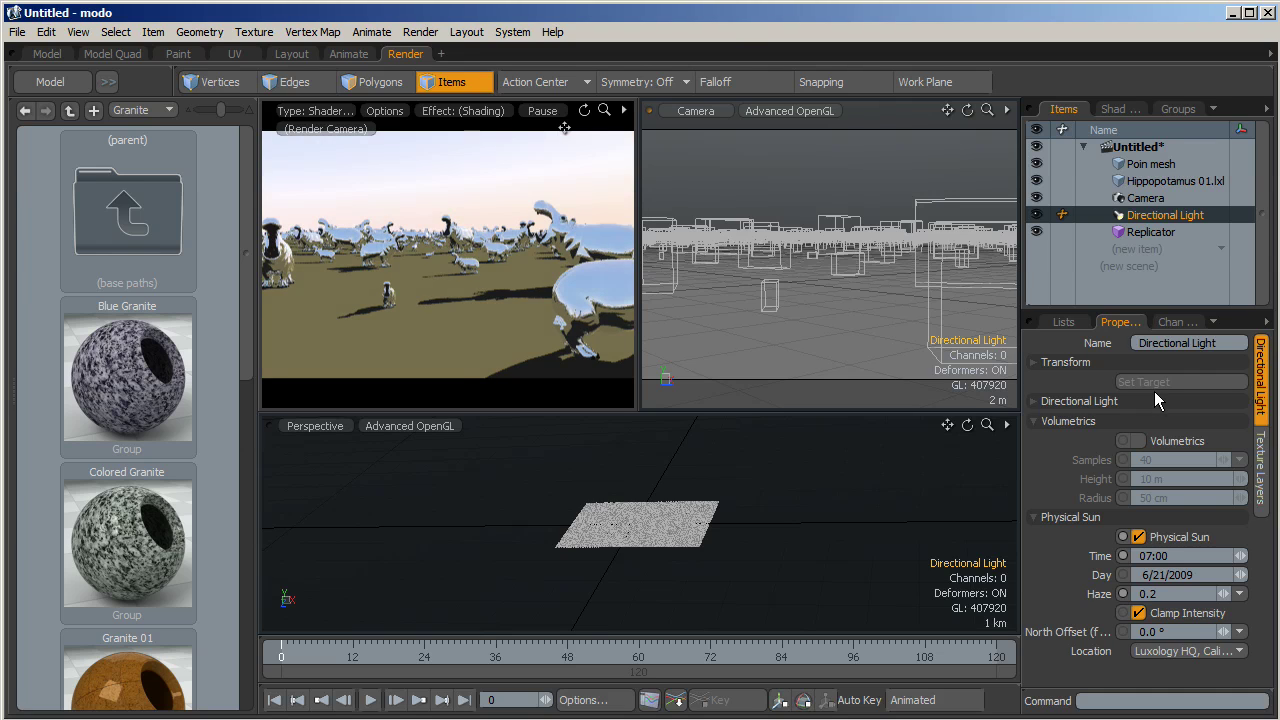
In the Render item's Global Illumination settings, set Ambient Intensity to 0 W/srm2 and enable Indirect Illumination.
click(1119, 109)
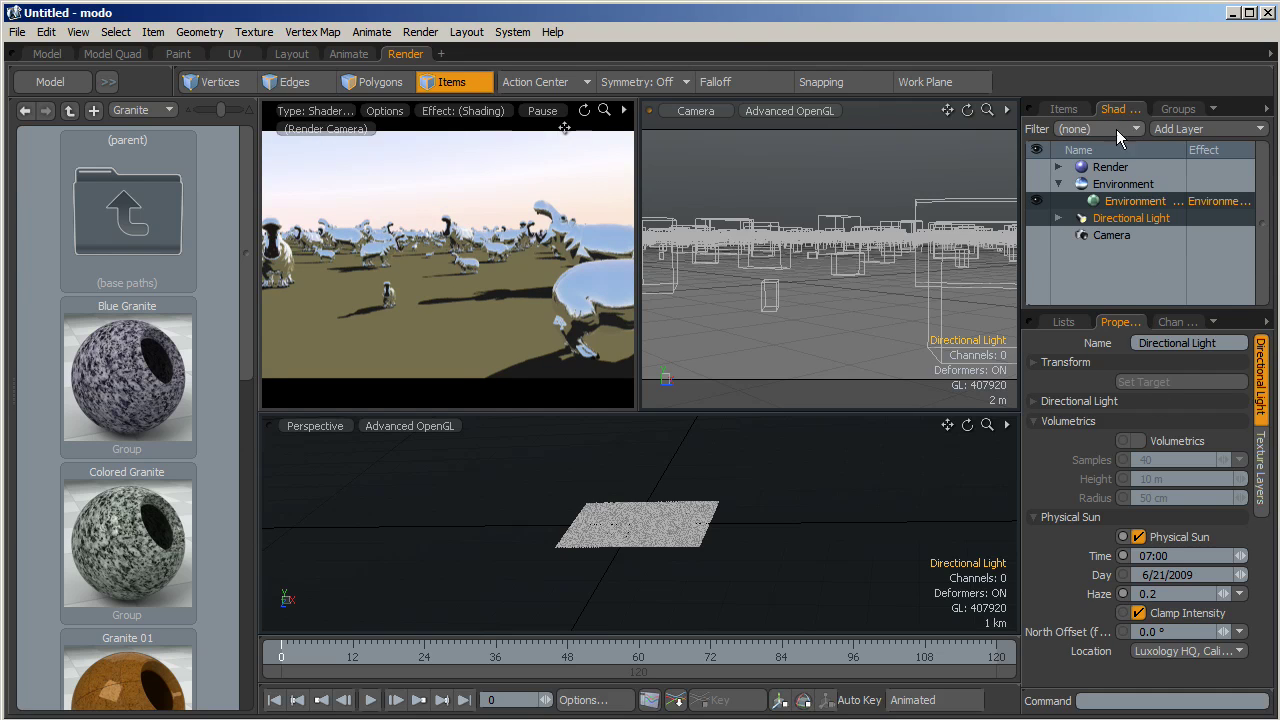
click(1118, 201)
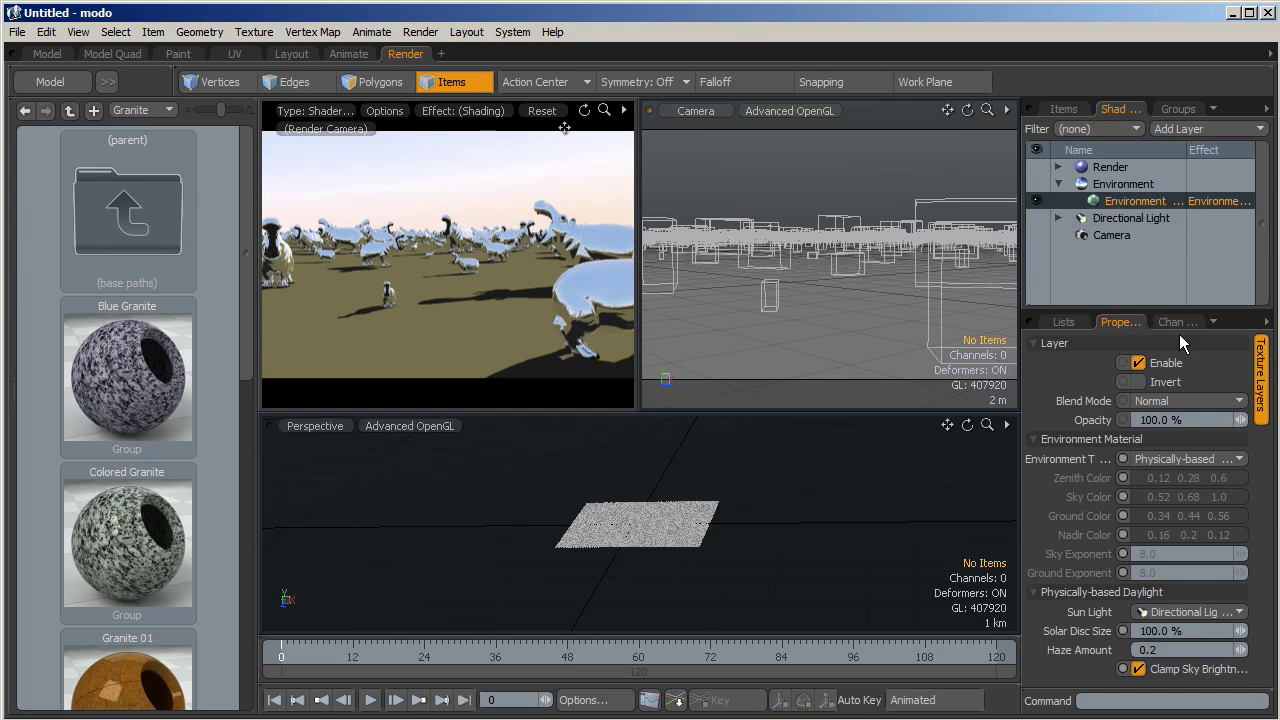
click(1110, 168)
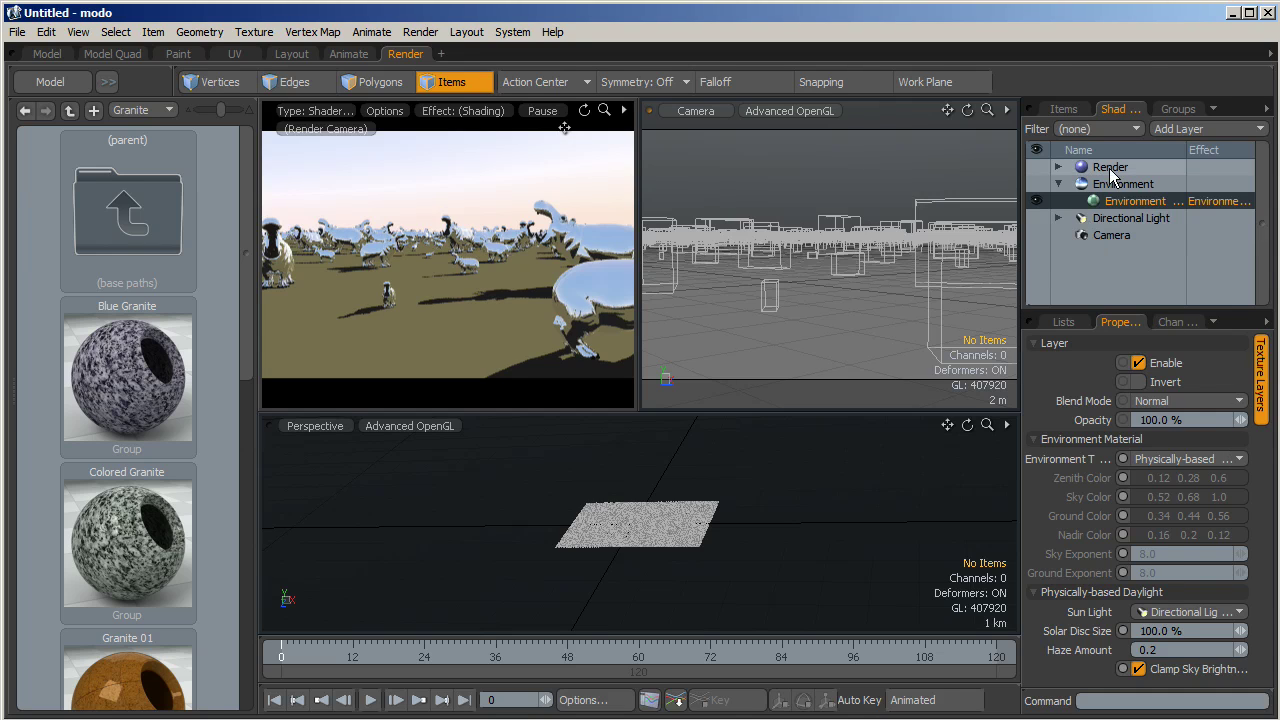
click(1266, 418)
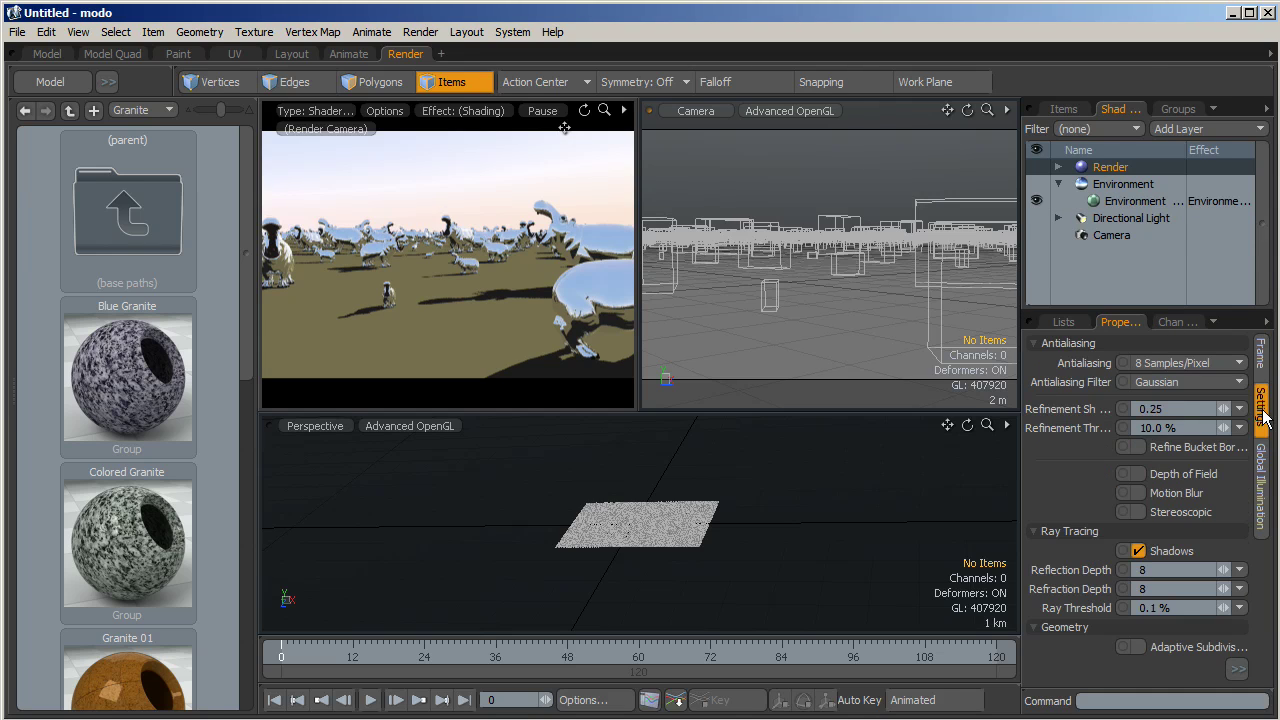
click(1266, 452)
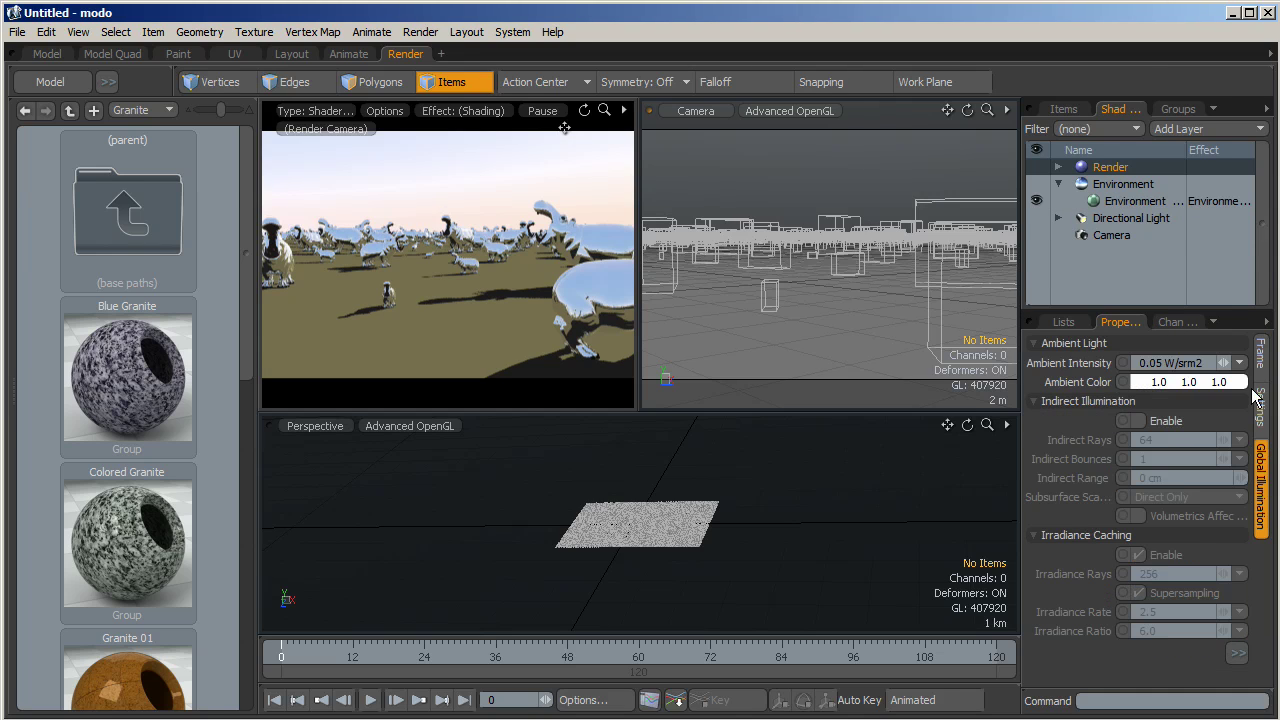
click(1170, 363)
text(0)
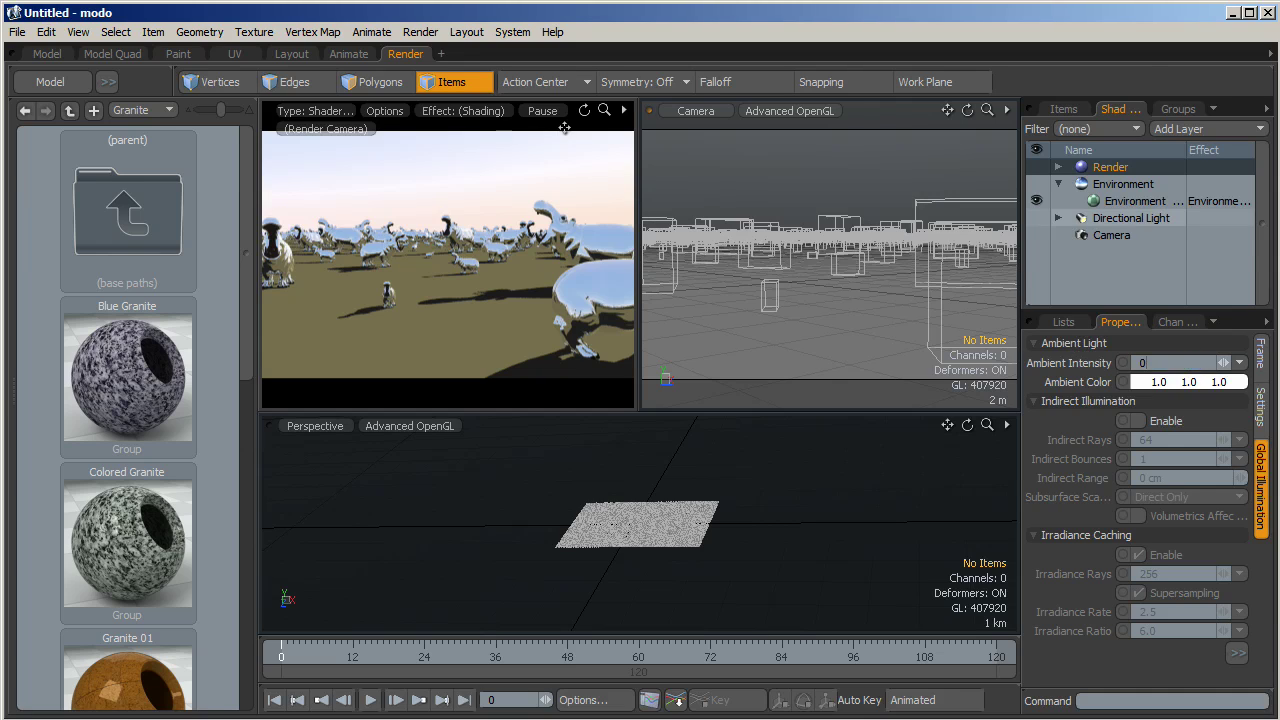
key(Return)
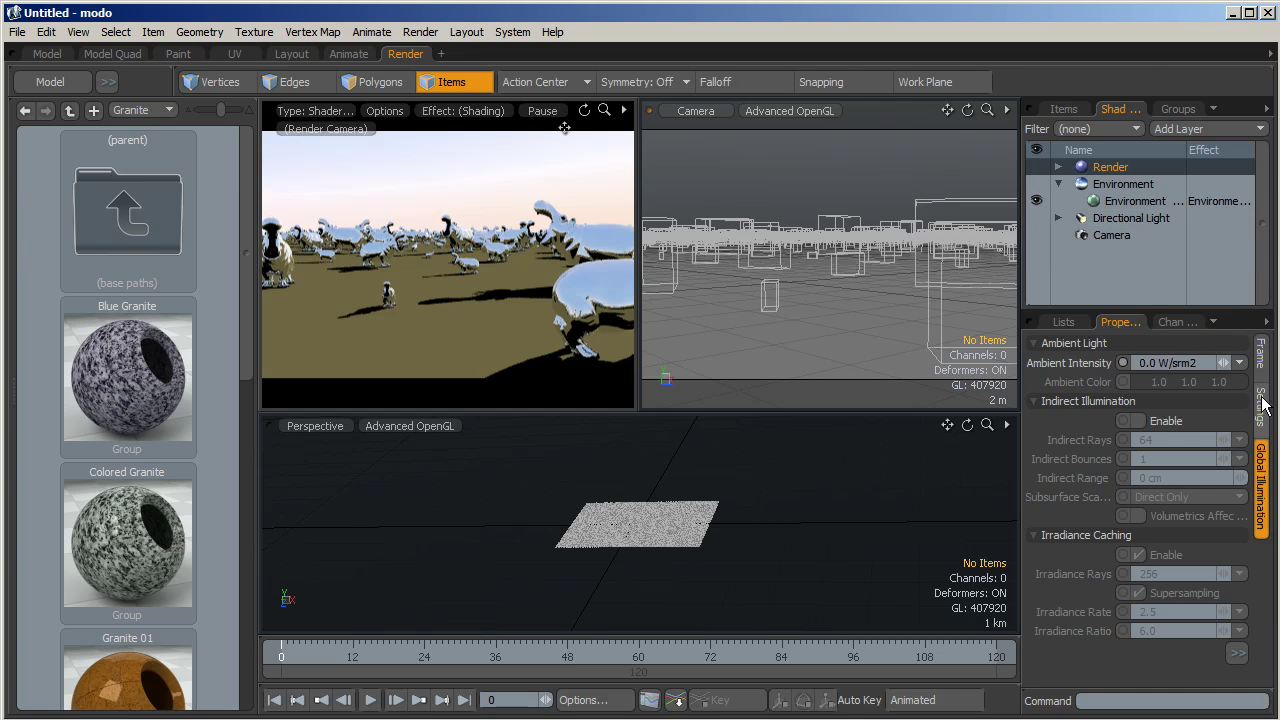
click(1138, 421)
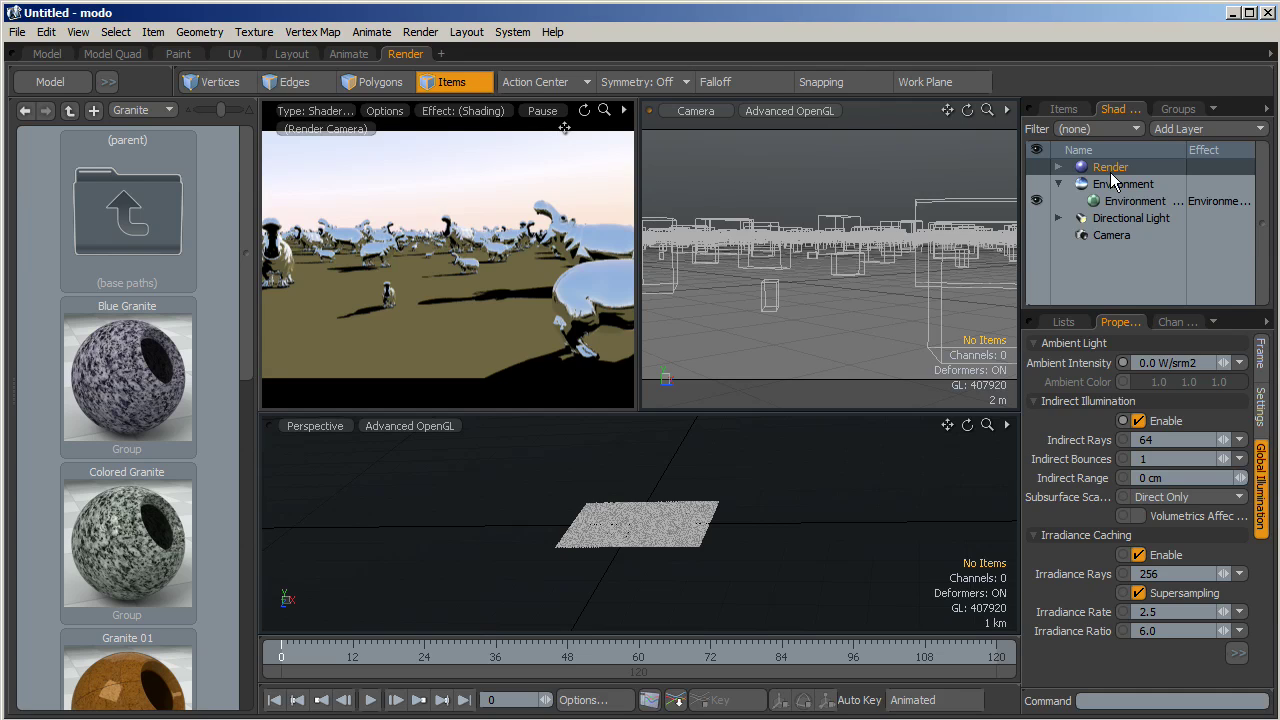
Lower the Environment item's Intensity, trying 0.3 W/srm2 first and settling on 0.6 W/srm2.
click(1138, 202)
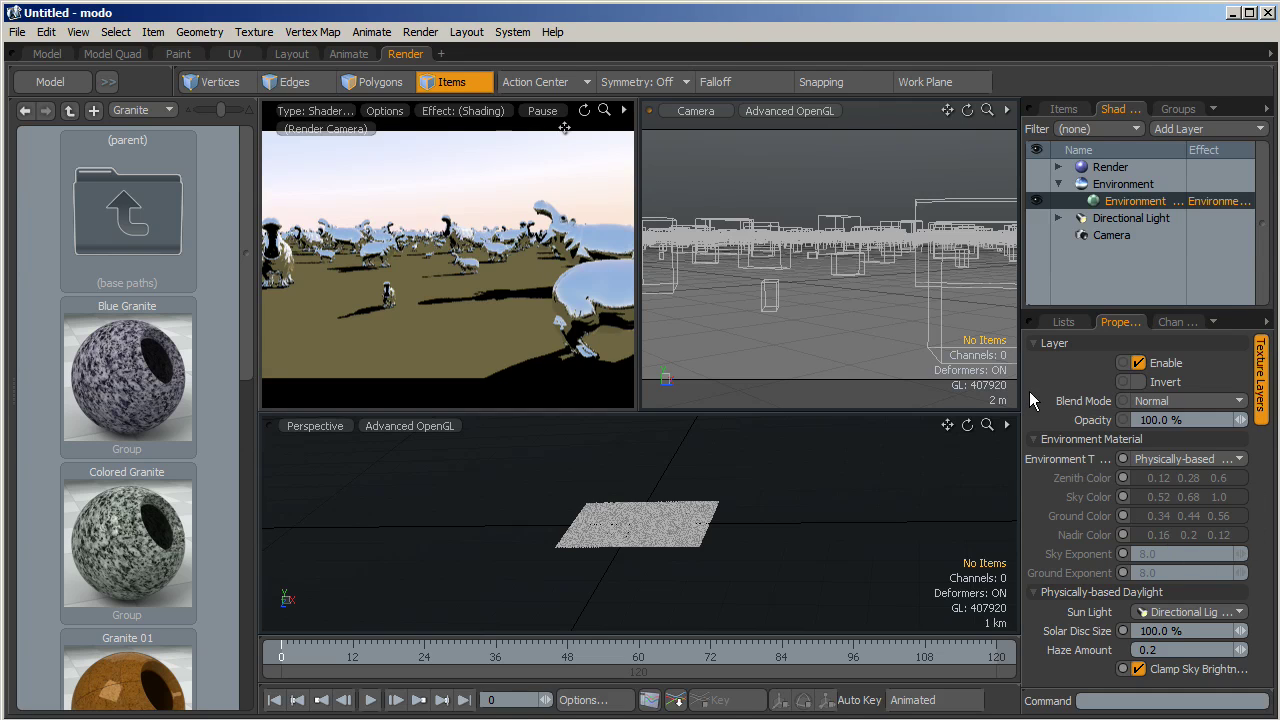
click(1033, 343)
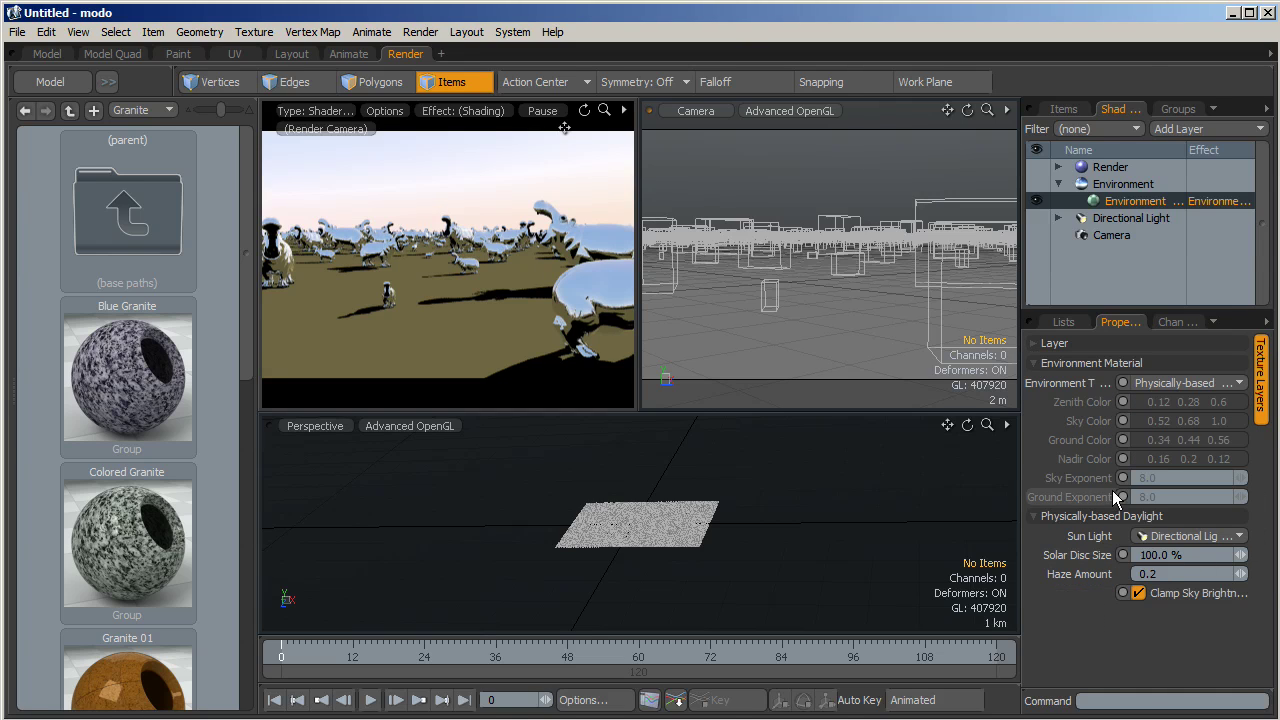
click(1115, 167)
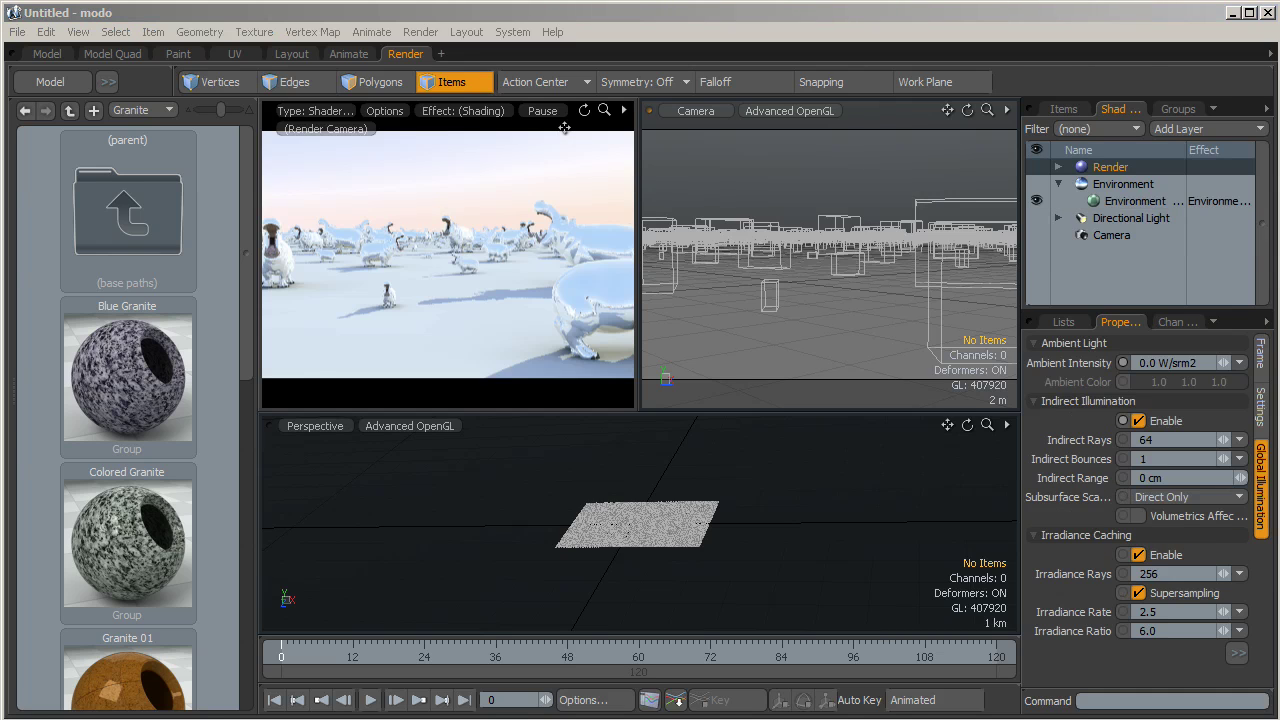
click(1140, 186)
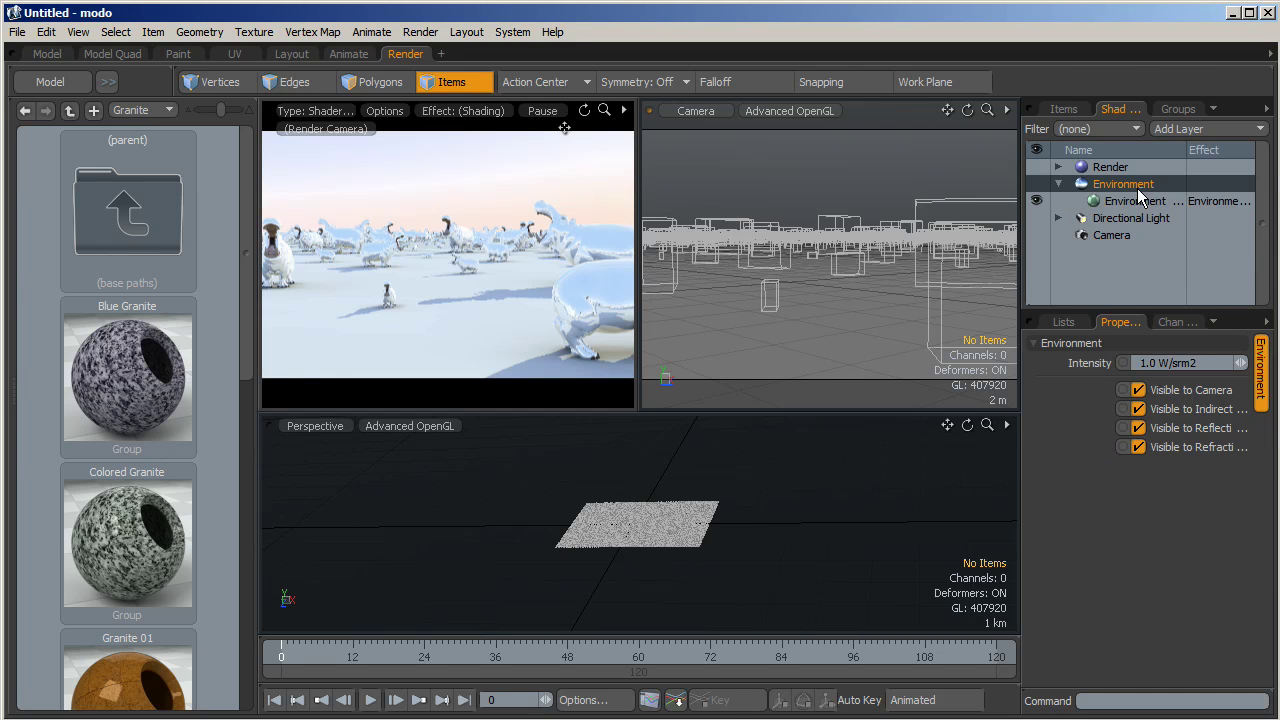
click(1202, 362)
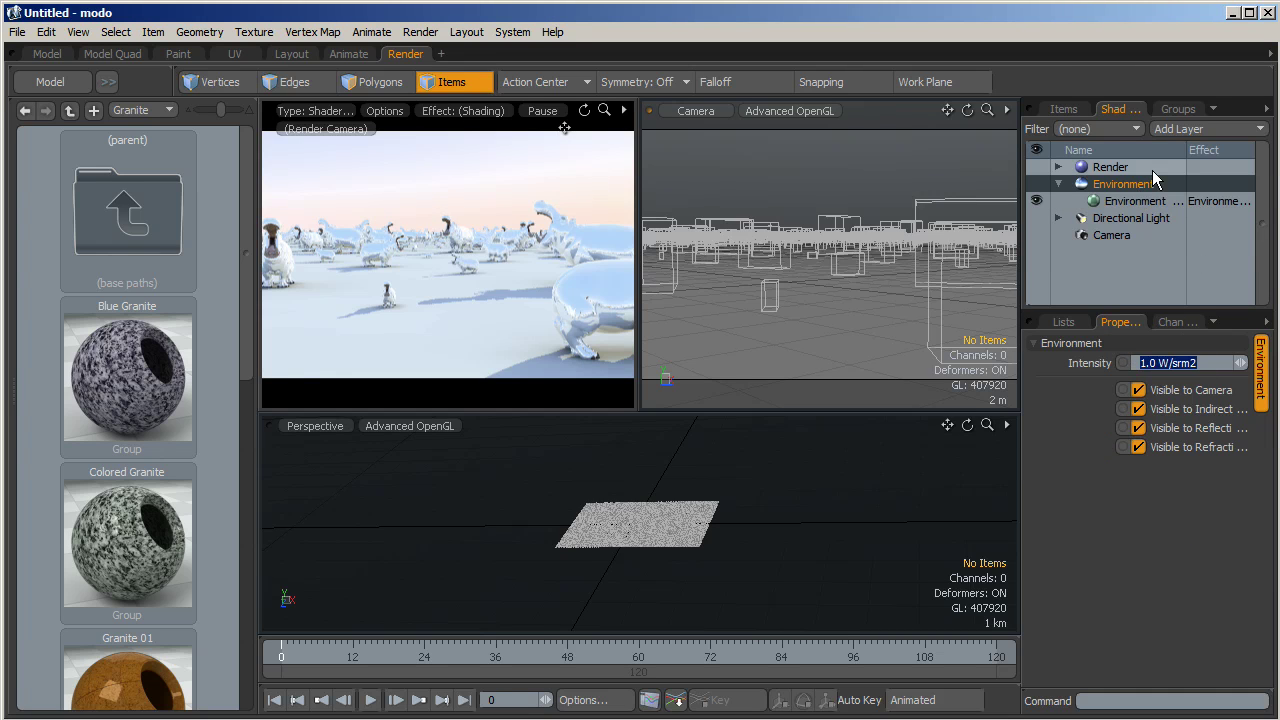
text(0.3)
key(Return)
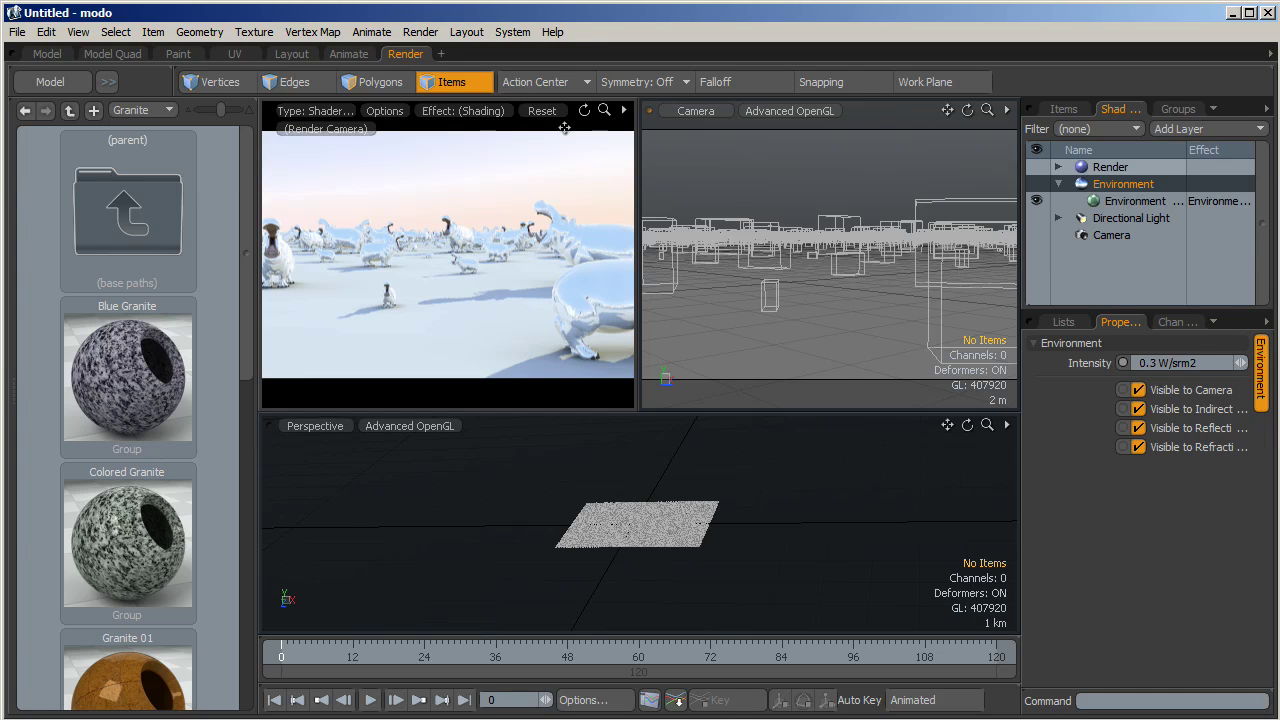
click(1203, 363)
text(0.6)
key(Return)
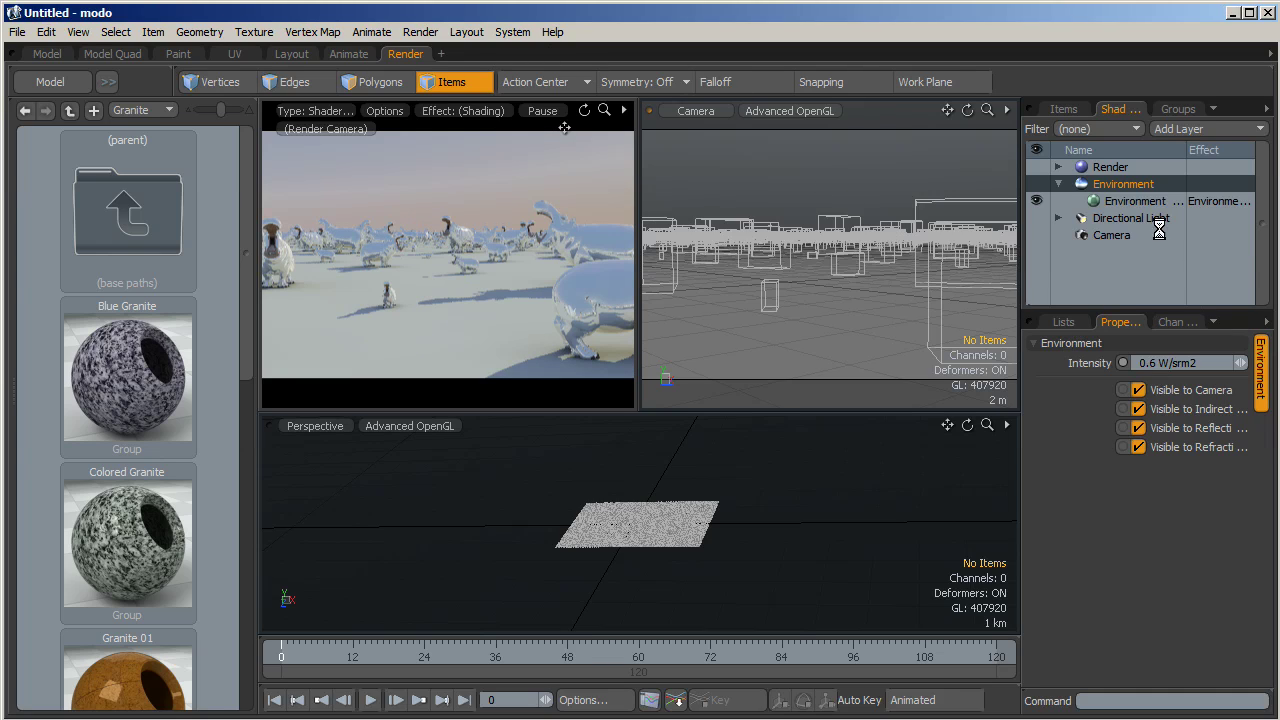
Set the Render item's Antialiasing to 32 Samples/Pixel.
click(1120, 167)
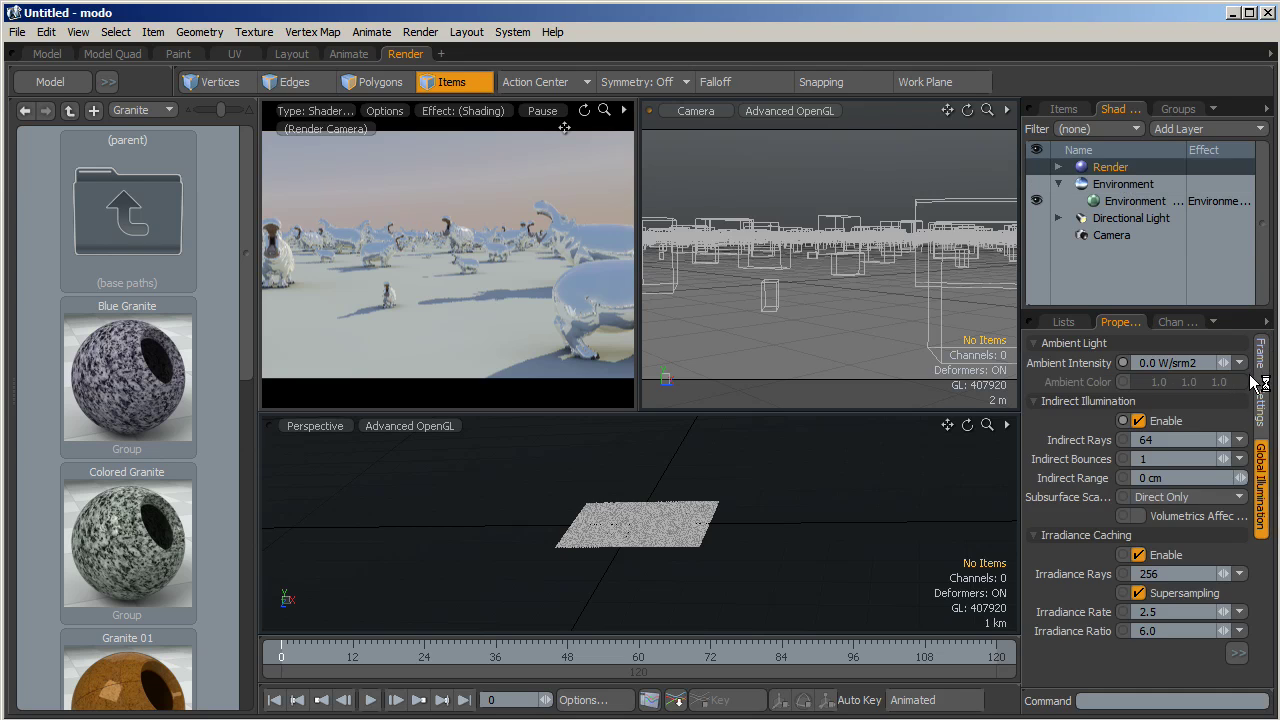
click(1262, 408)
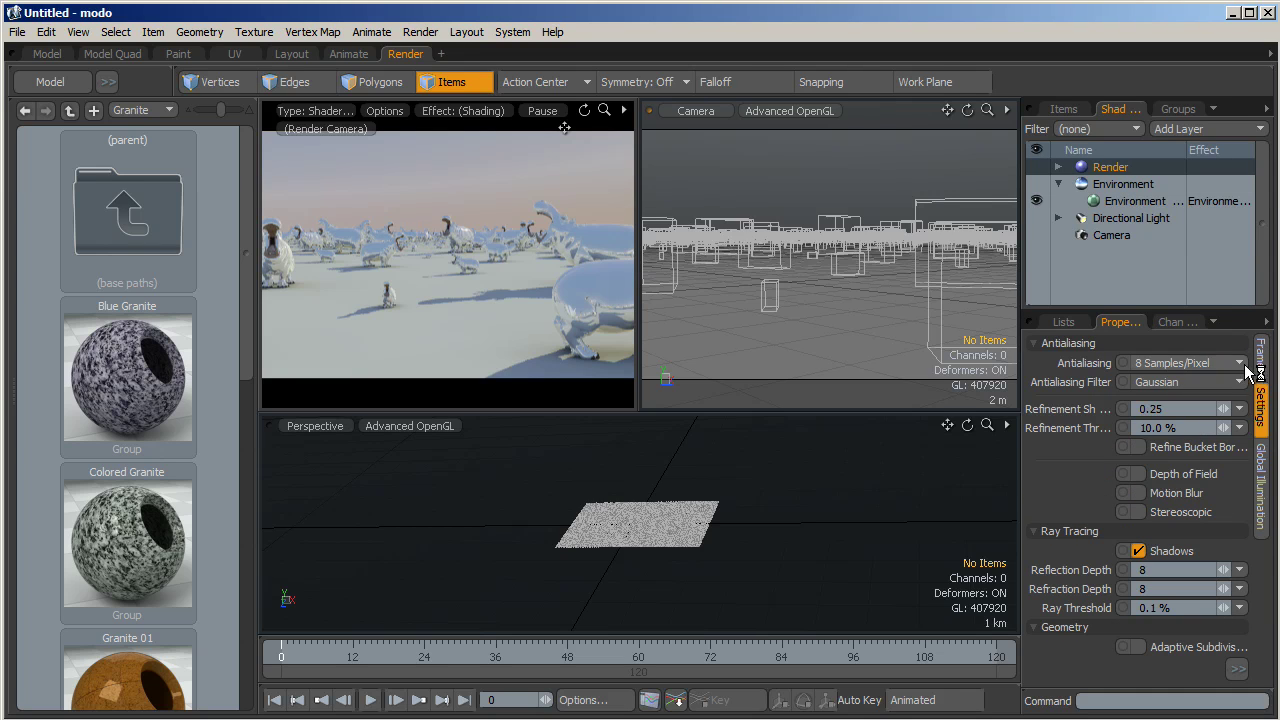
click(1232, 364)
click(1244, 396)
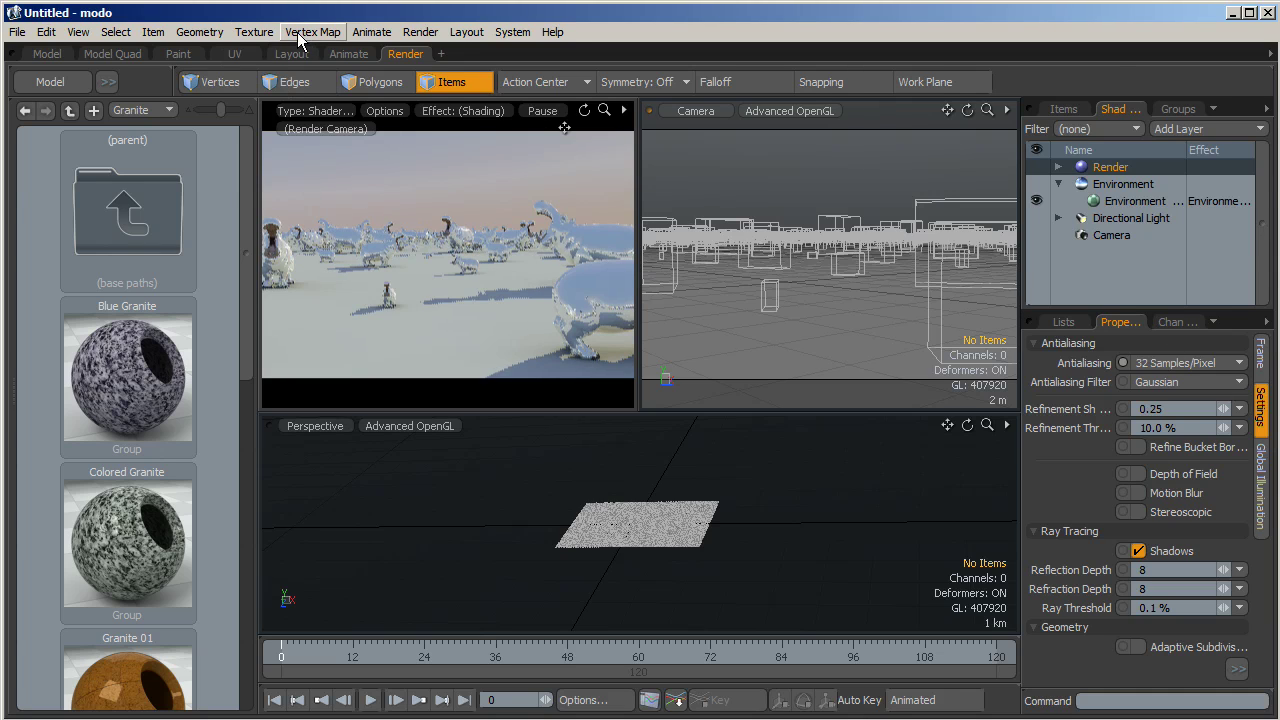
click(421, 32)
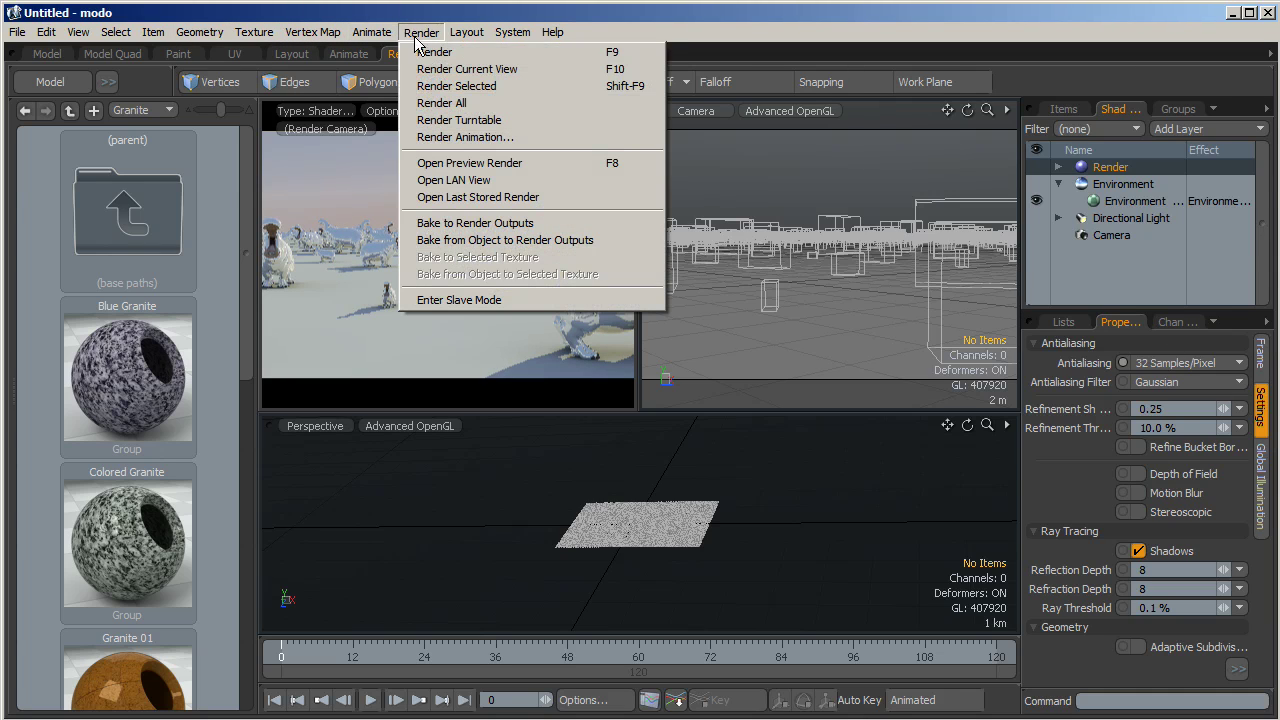
Set the Render item's frame size to 900 pixels wide by 400 pixels high and render the frame.
click(1262, 352)
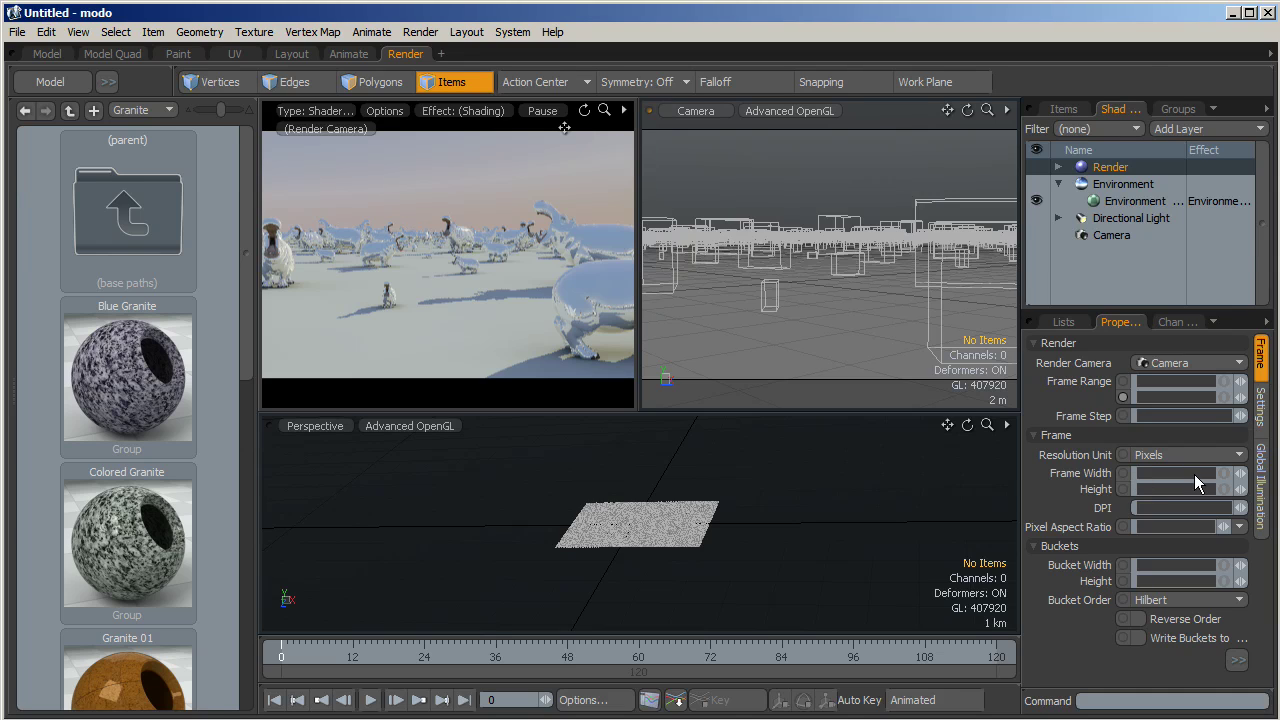
drag(1166, 474, 1113, 473)
text(900)
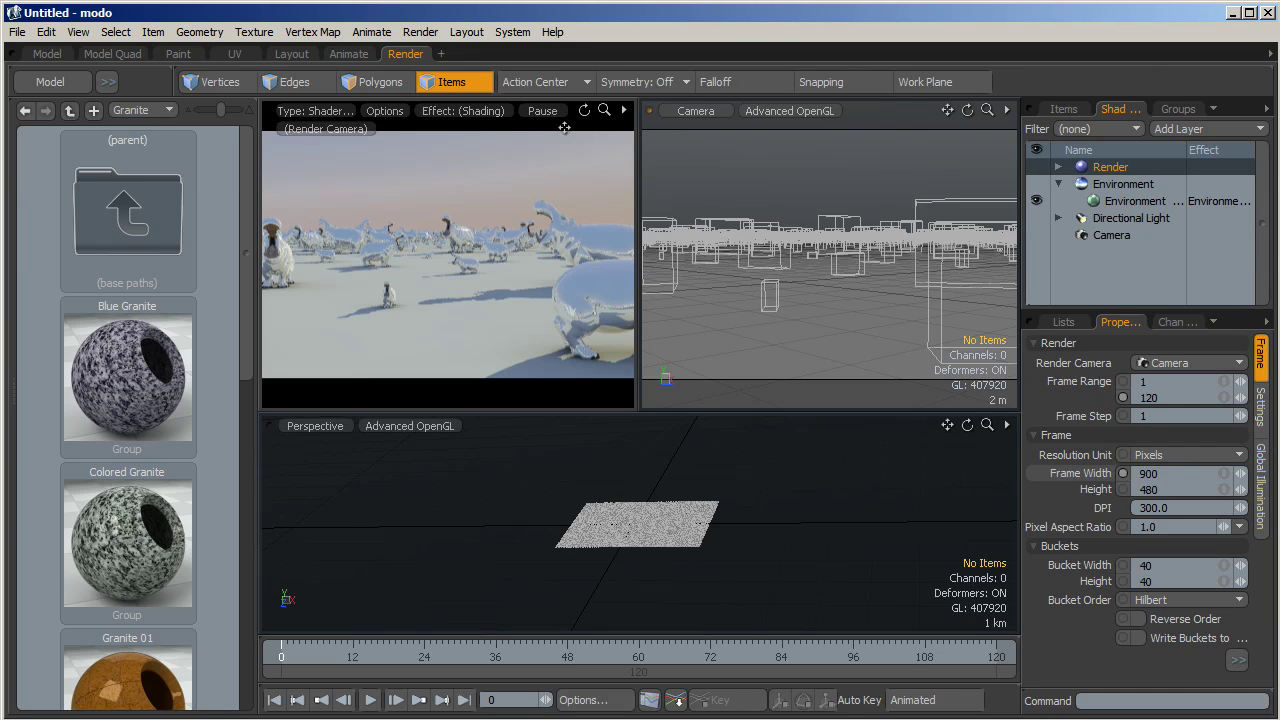
key(Return)
drag(1165, 489, 1070, 489)
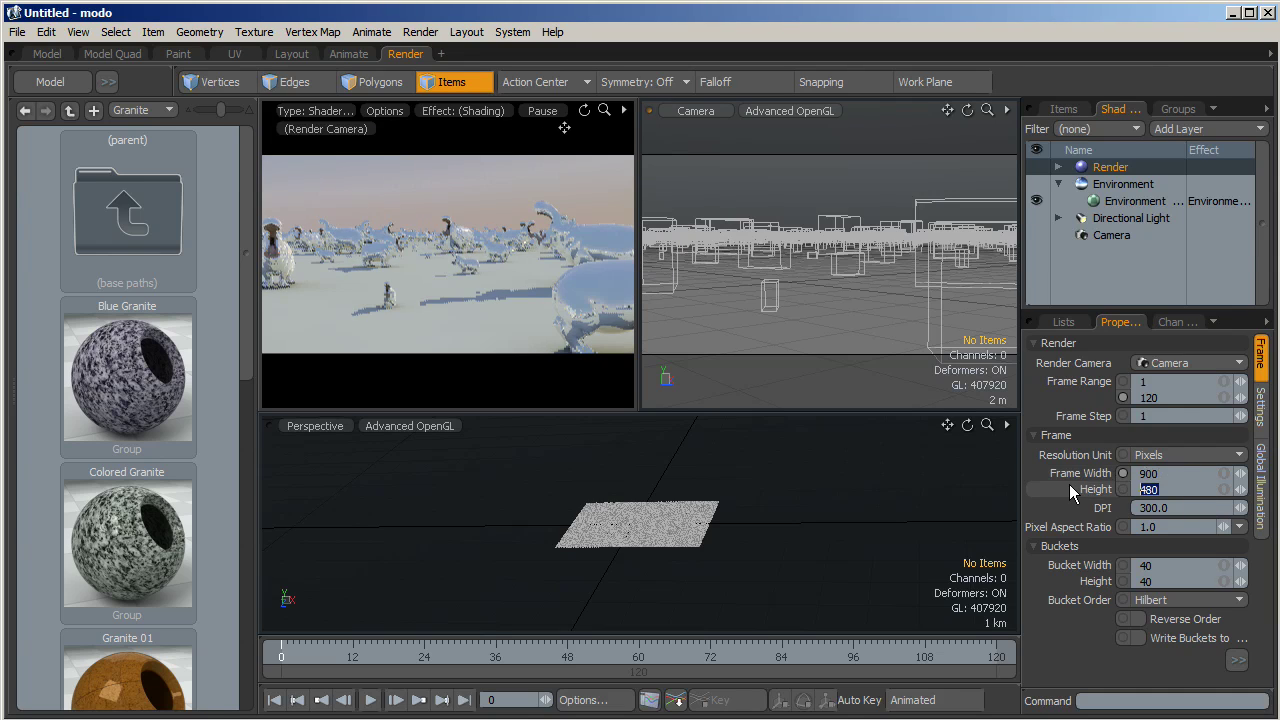
text(400)
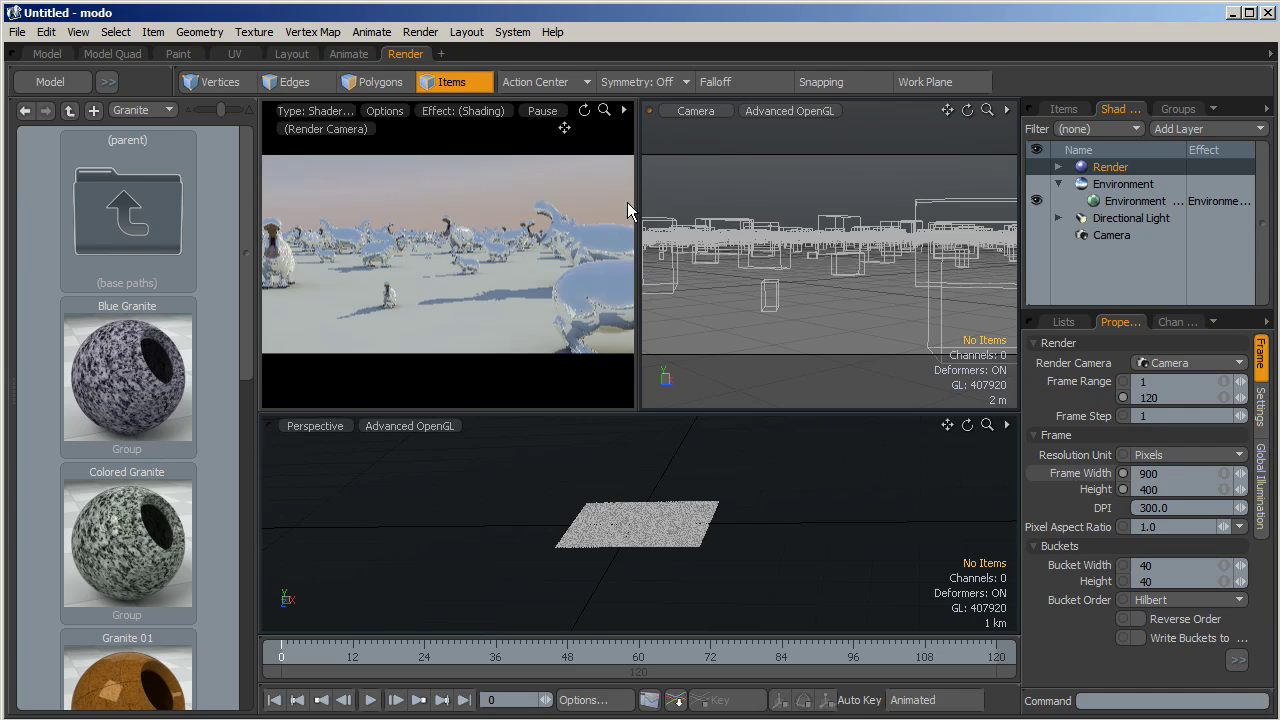
key(Return)
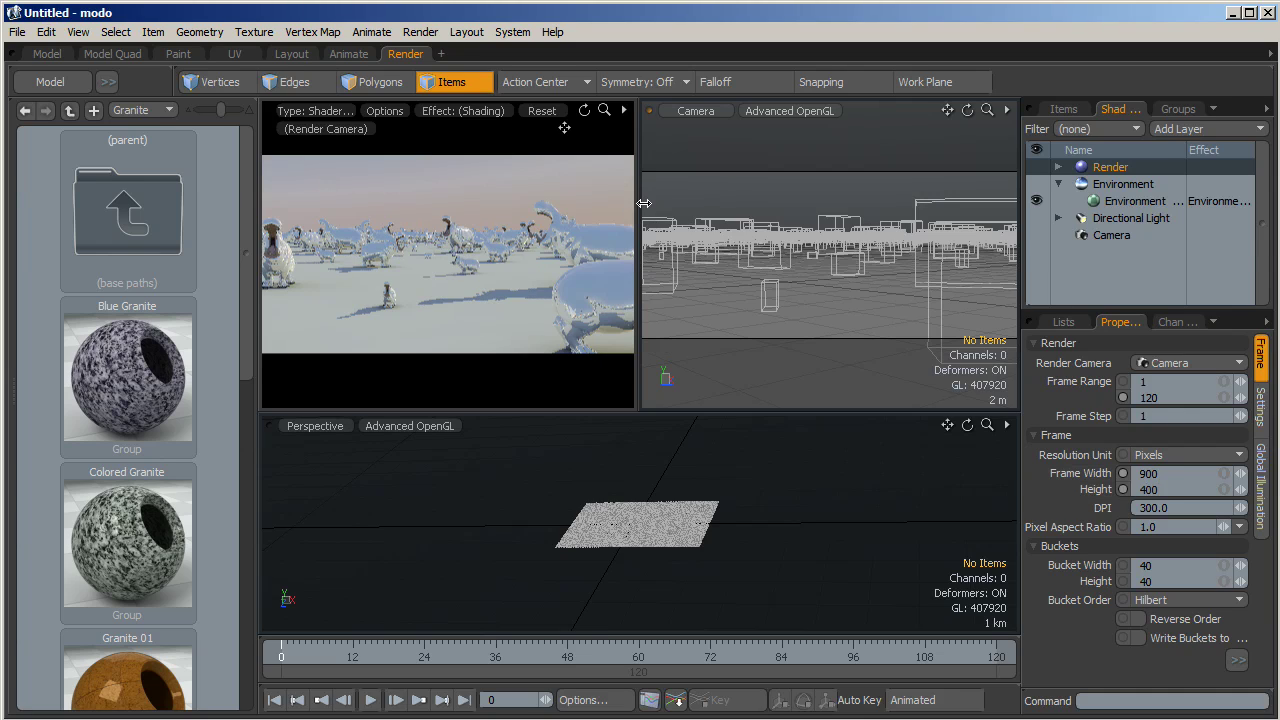
click(415, 32)
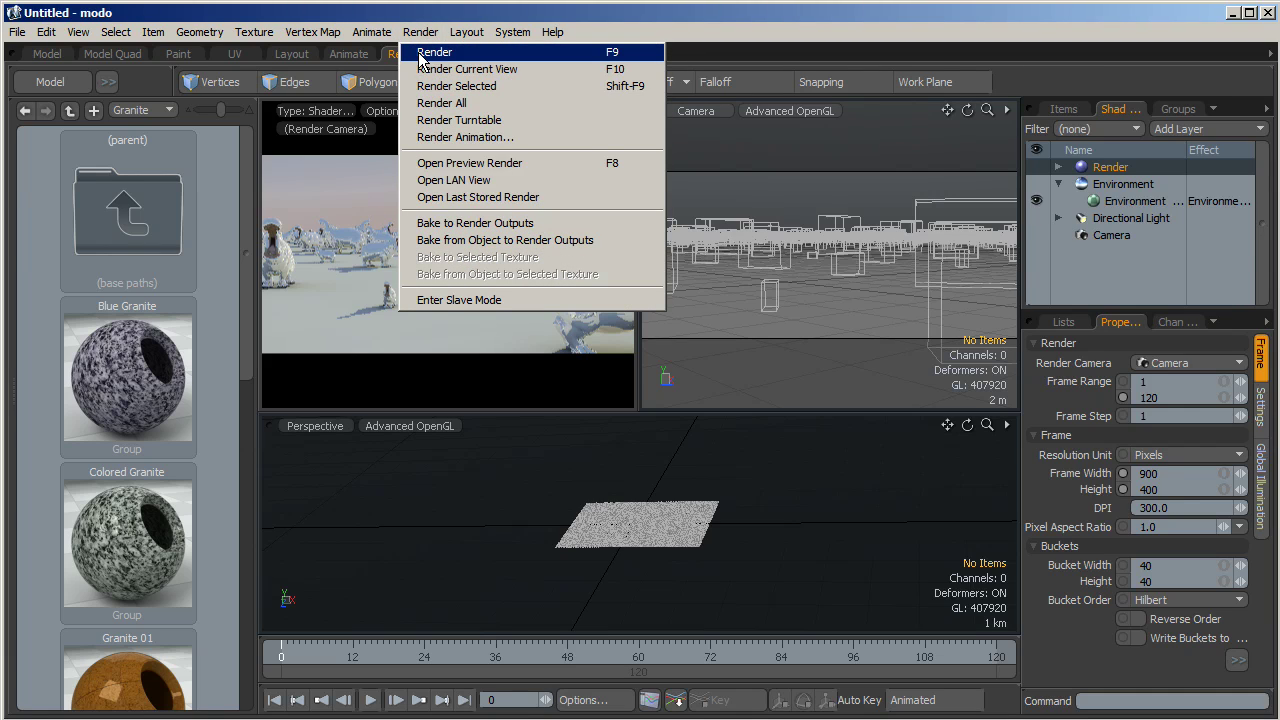
click(617, 56)
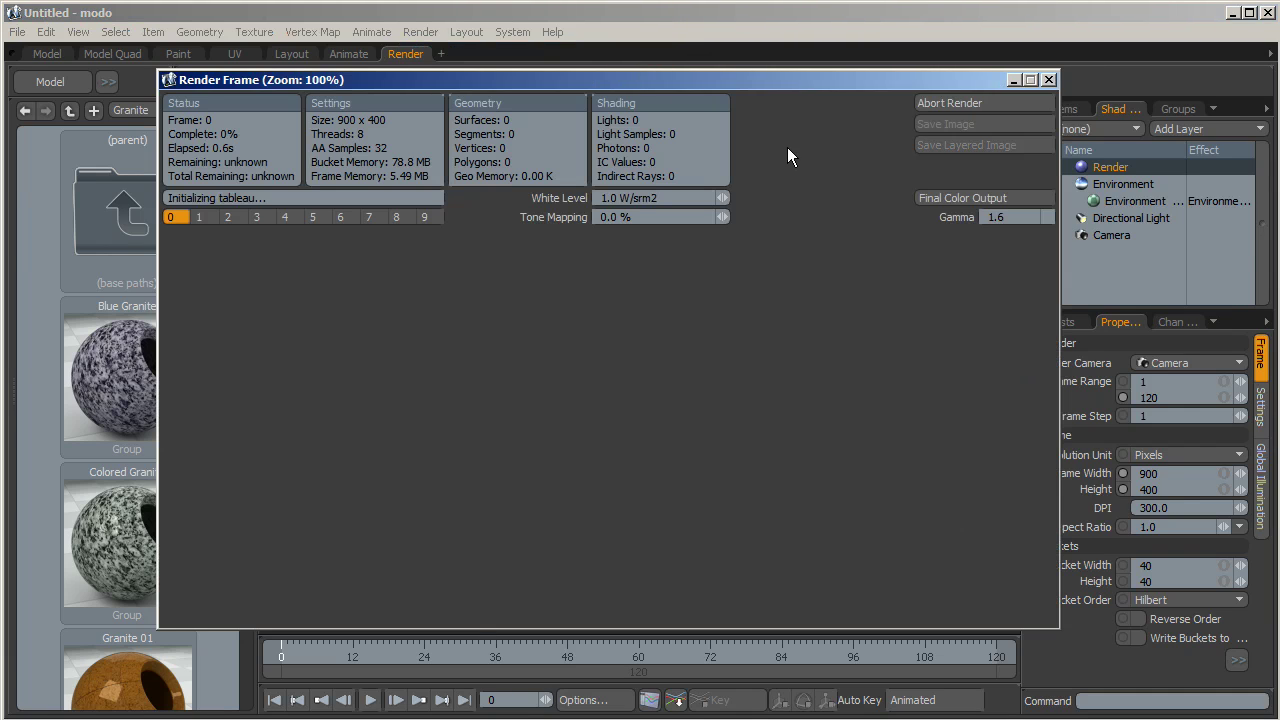